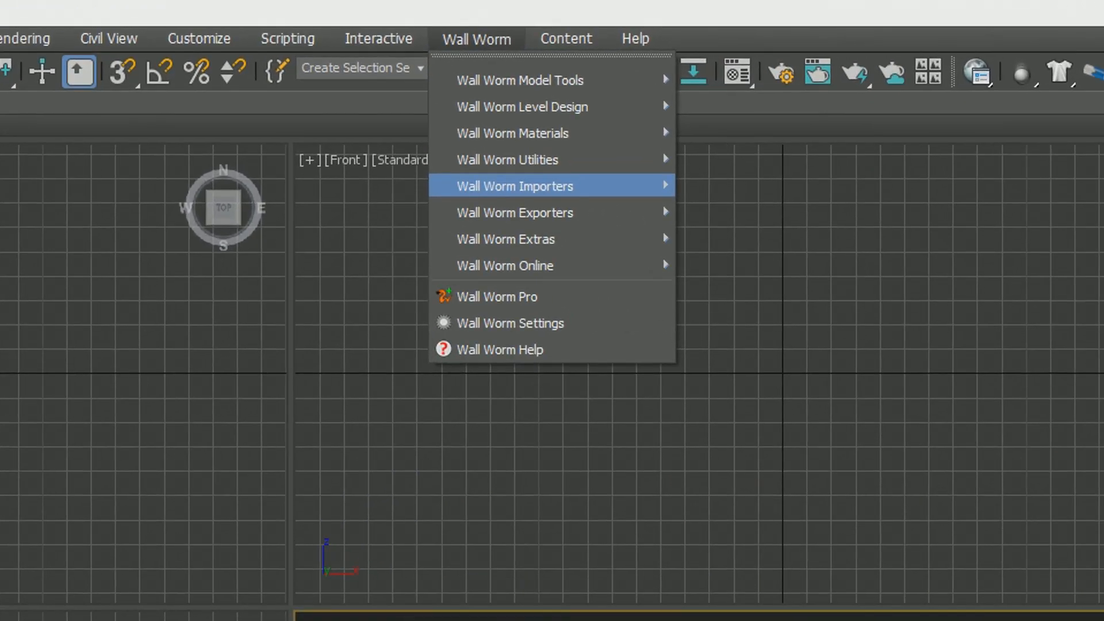
Import the Studio Model Data file Police_reference.smd with Wall Worm's SMD and QC Importer, and close the importer.
{"action": "mouse_move", "coordinate": [602, 93]}
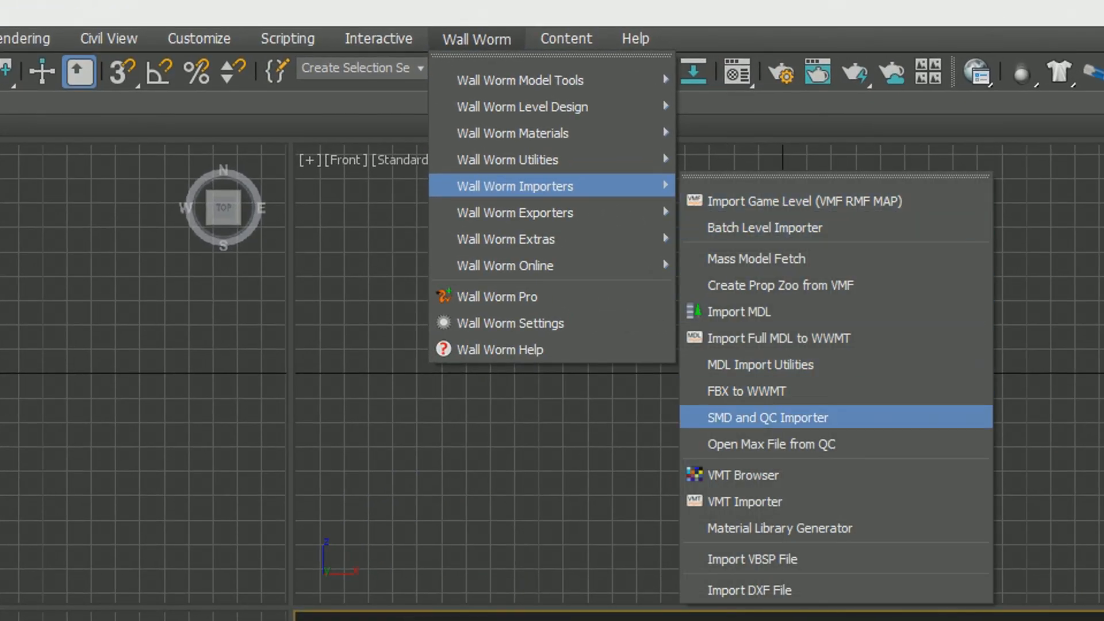
{"action": "key", "text": "Return"}
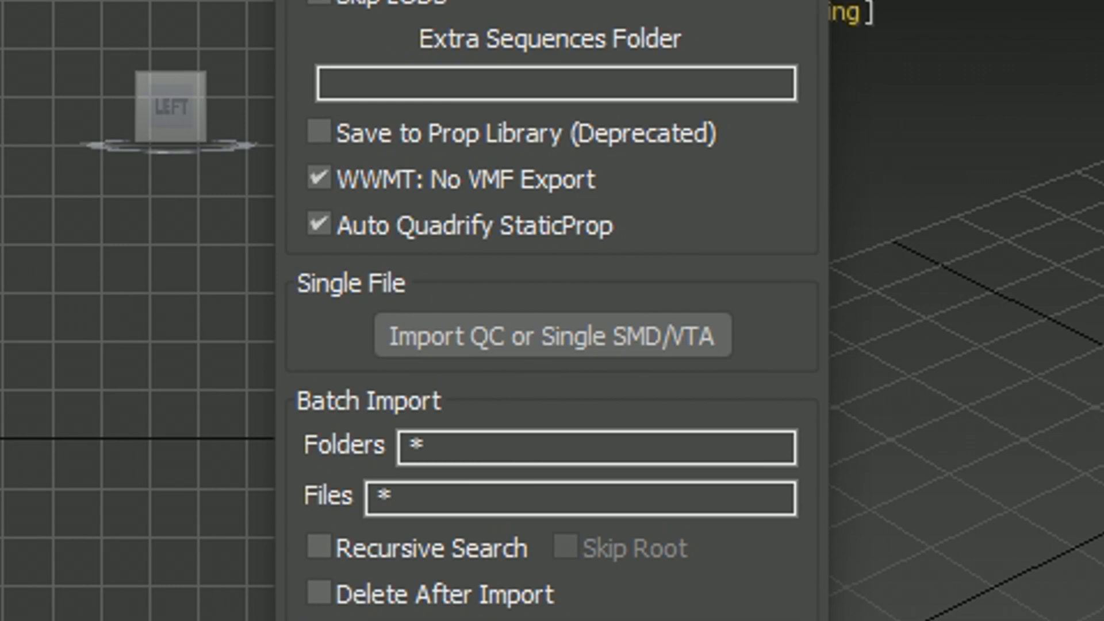
{"action": "left_click", "coordinate": [553, 336]}
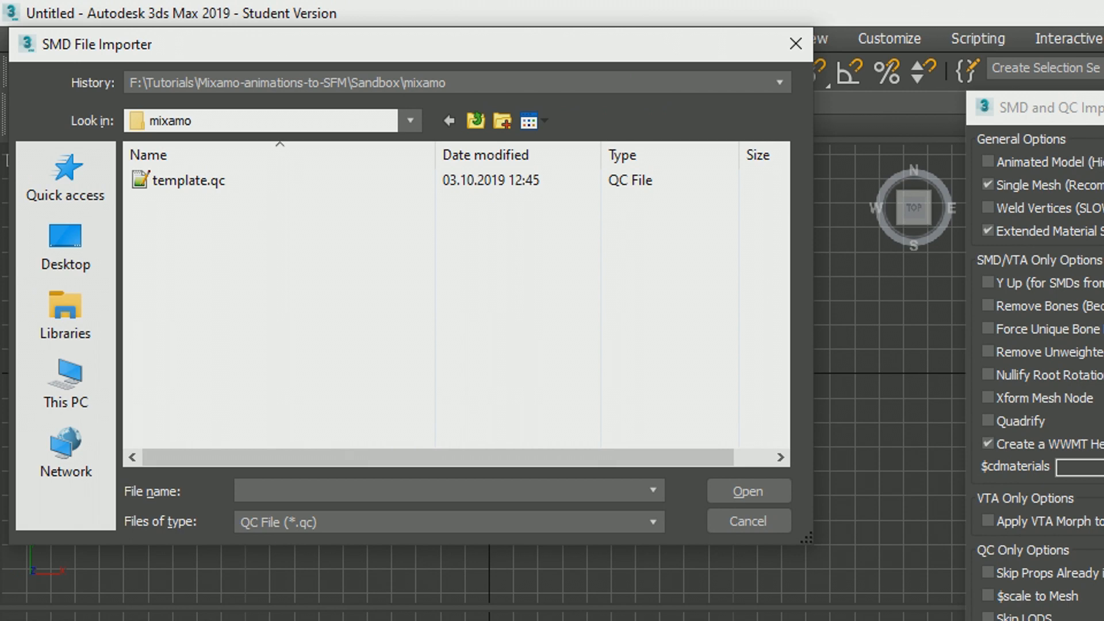
{"action": "left_click", "coordinate": [653, 521]}
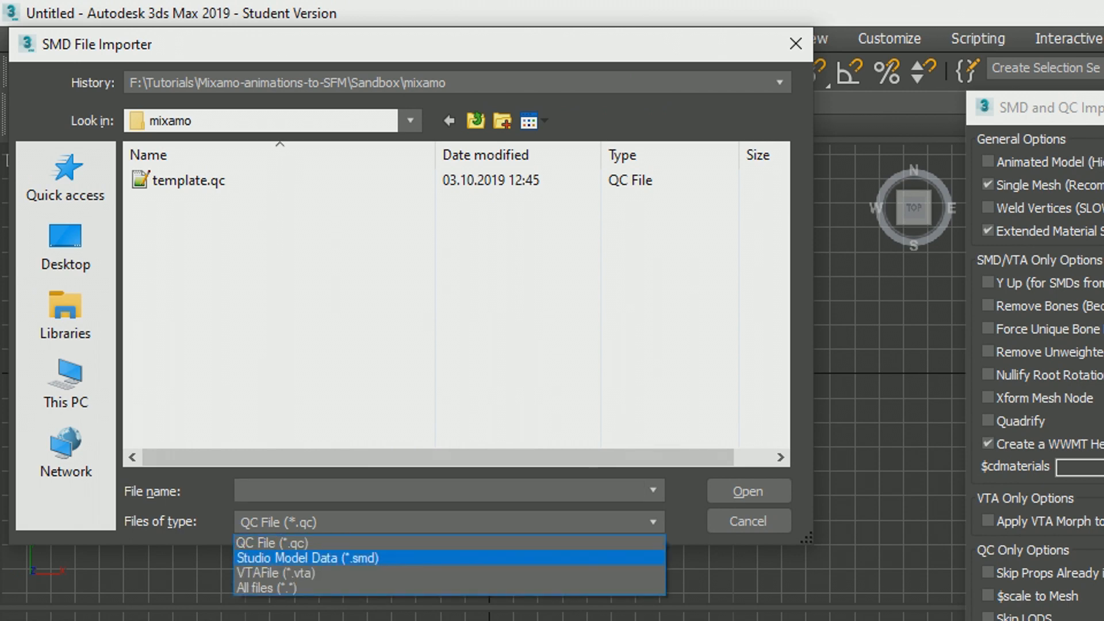
{"action": "key", "text": "Return"}
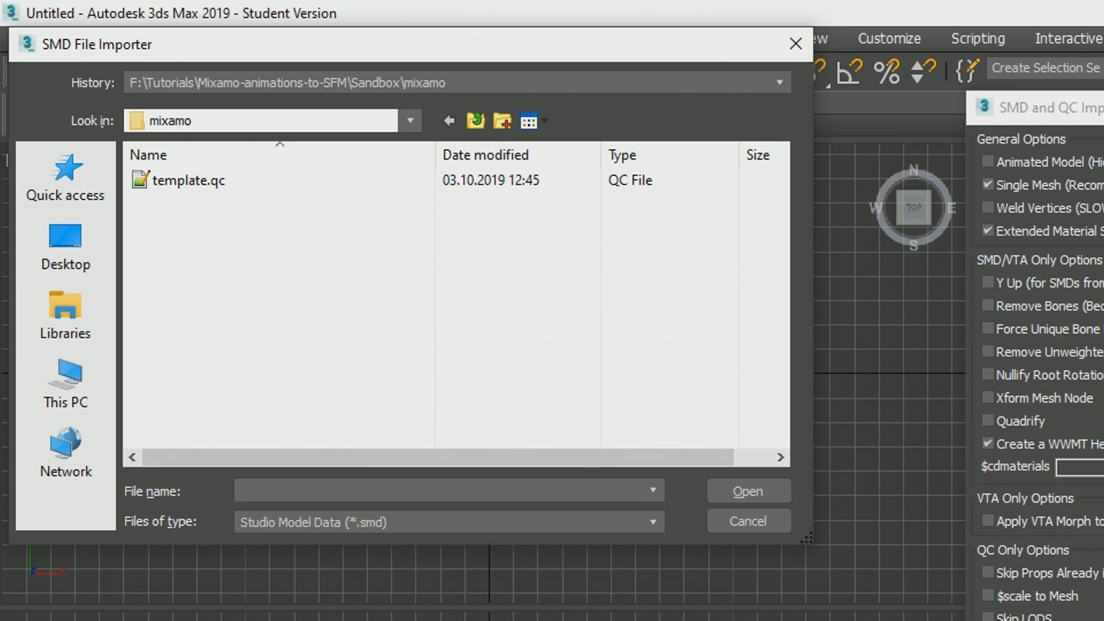
{"action": "left_click", "coordinate": [217, 180]}
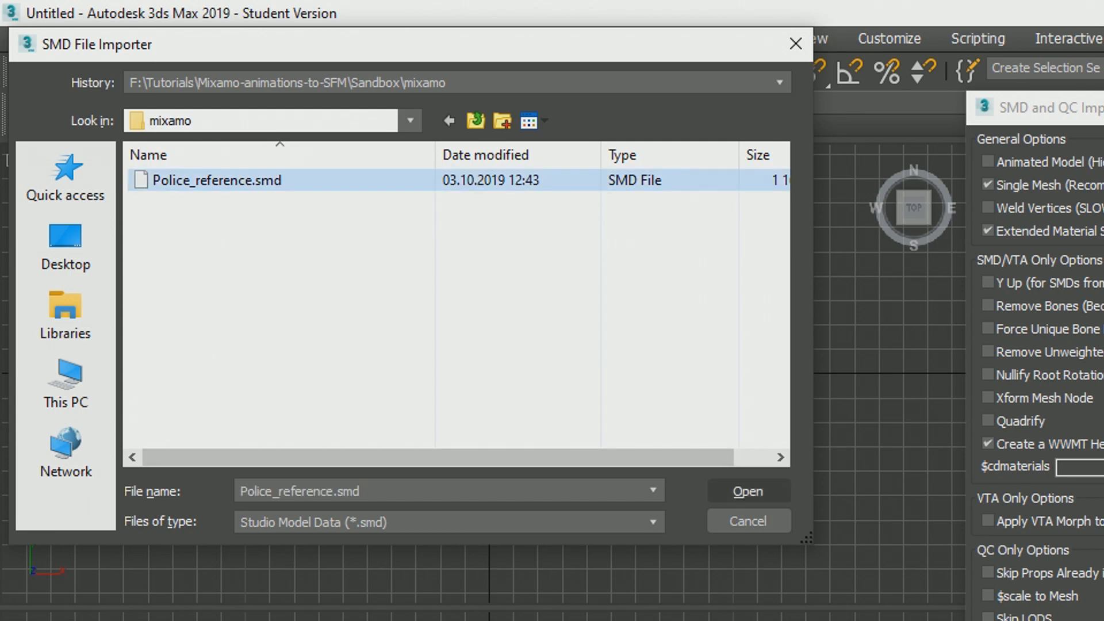
{"action": "left_click", "coordinate": [748, 491]}
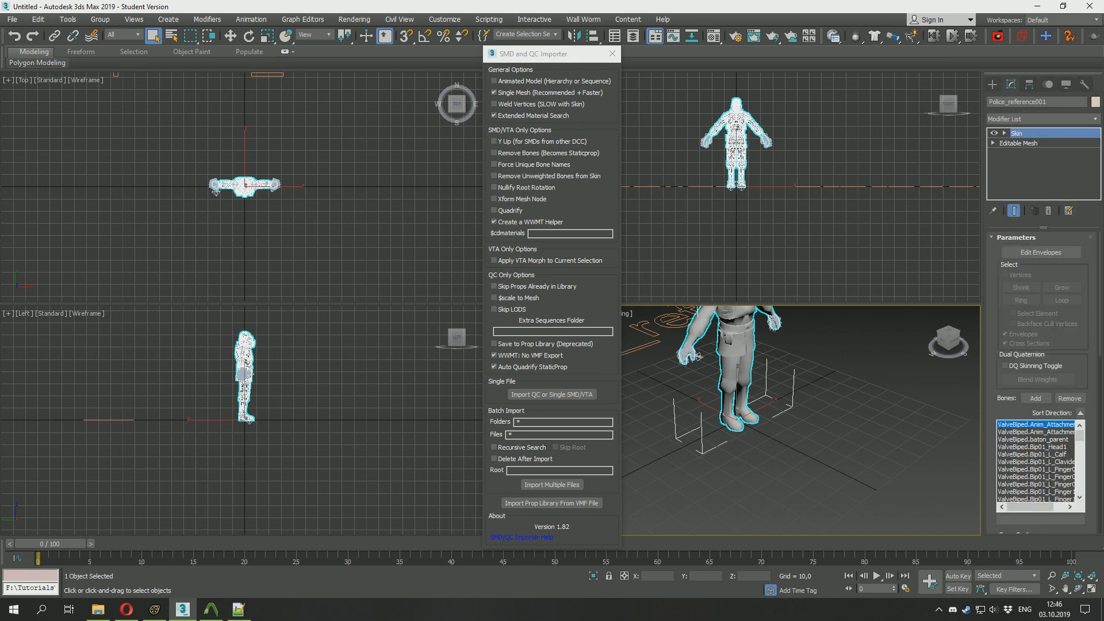
{"action": "left_click", "coordinate": [612, 53]}
Delete the text label shape lying on the ground behind the imported character.
{"action": "middle_click_drag", "start_coordinate": [672, 385], "coordinate": [654, 457]}
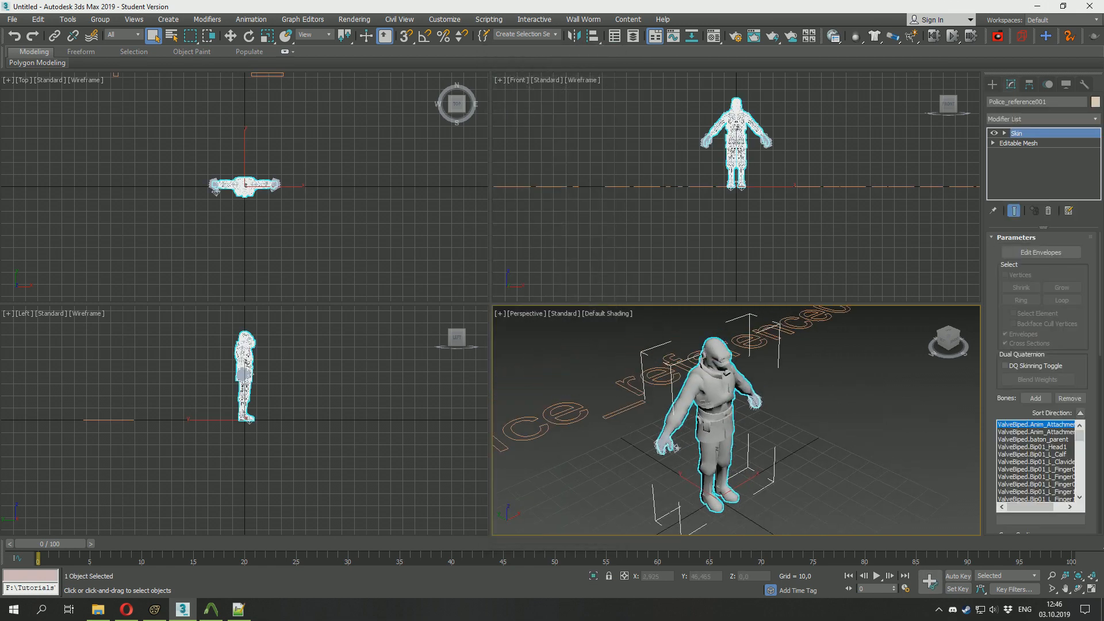
{"action": "left_click", "coordinate": [539, 482]}
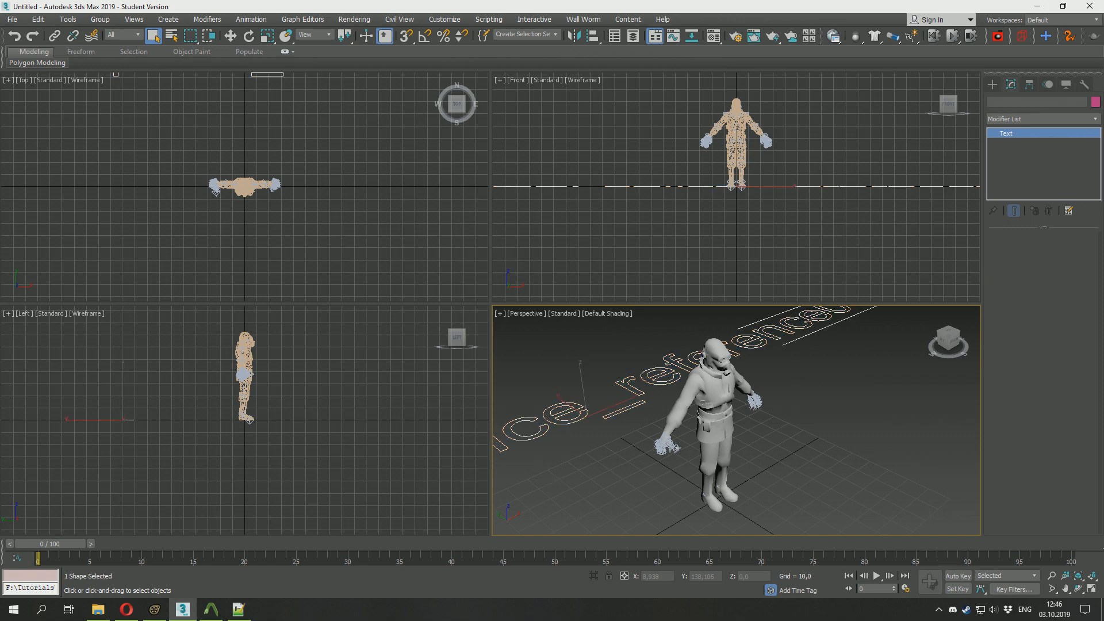
{"action": "key", "text": "Delete"}
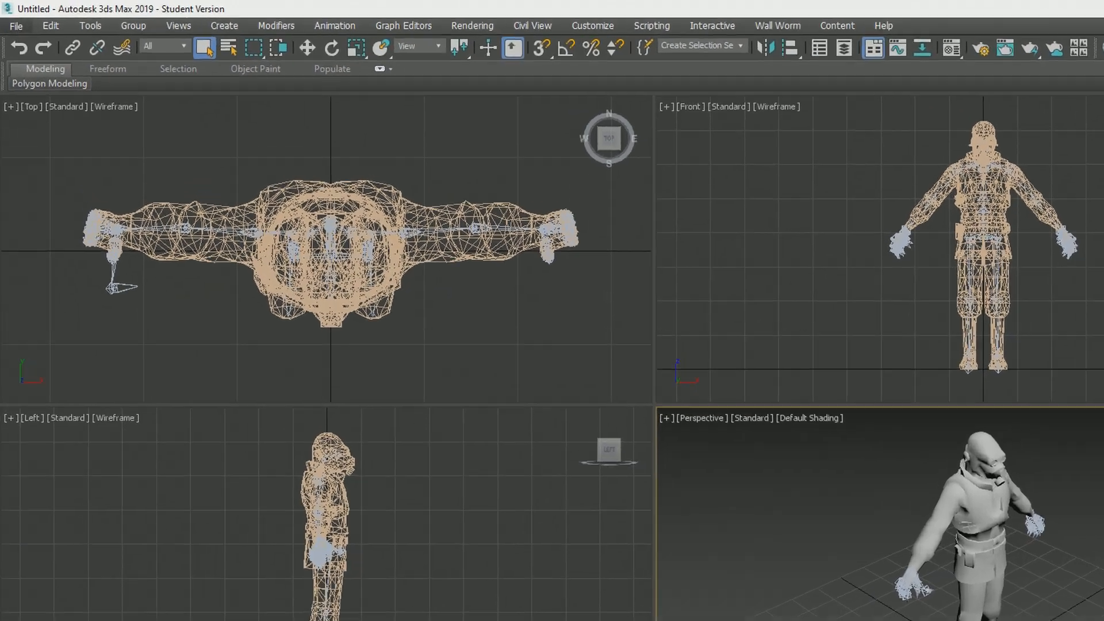
Start exporting the whole scene as an Autodesk FBX file named metrocop.
{"action": "left_click", "coordinate": [16, 26]}
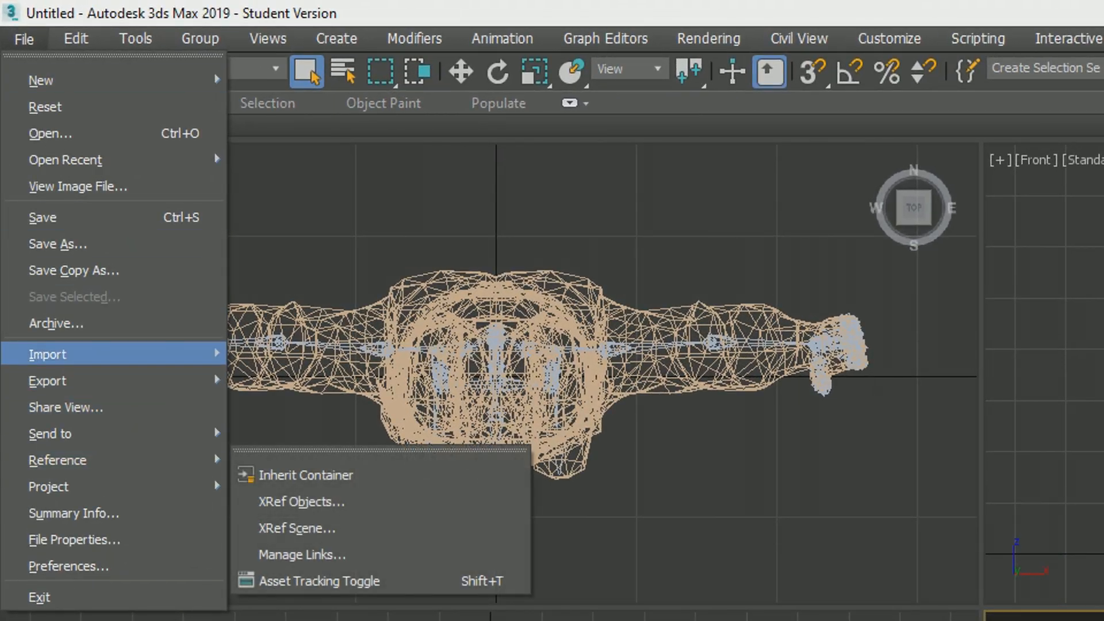
{"action": "mouse_move", "coordinate": [58, 254]}
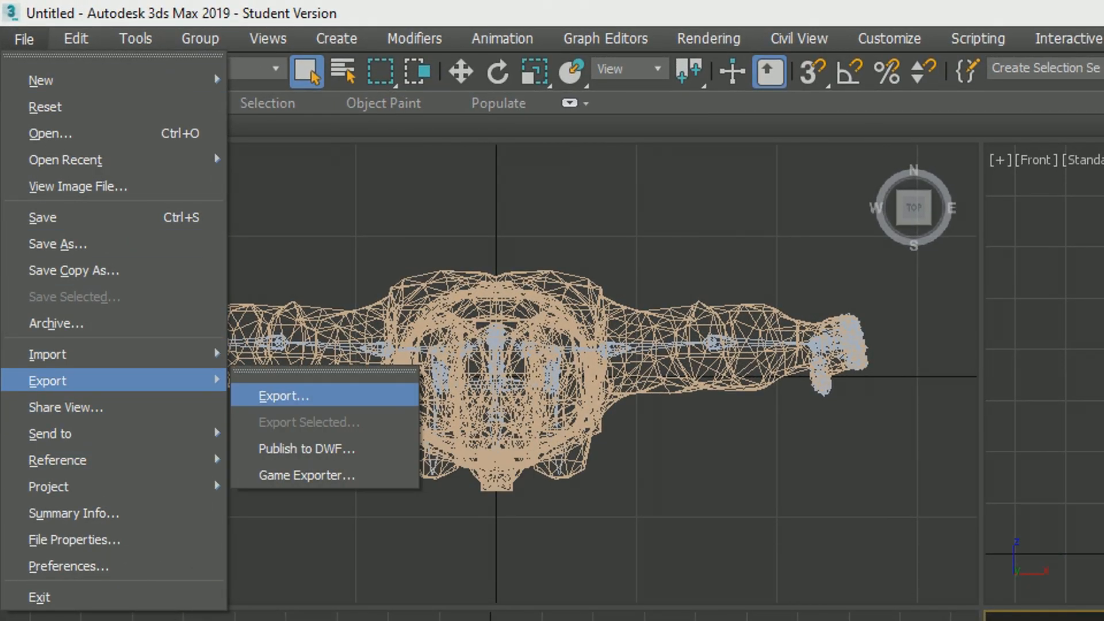
{"action": "left_click", "coordinate": [283, 396]}
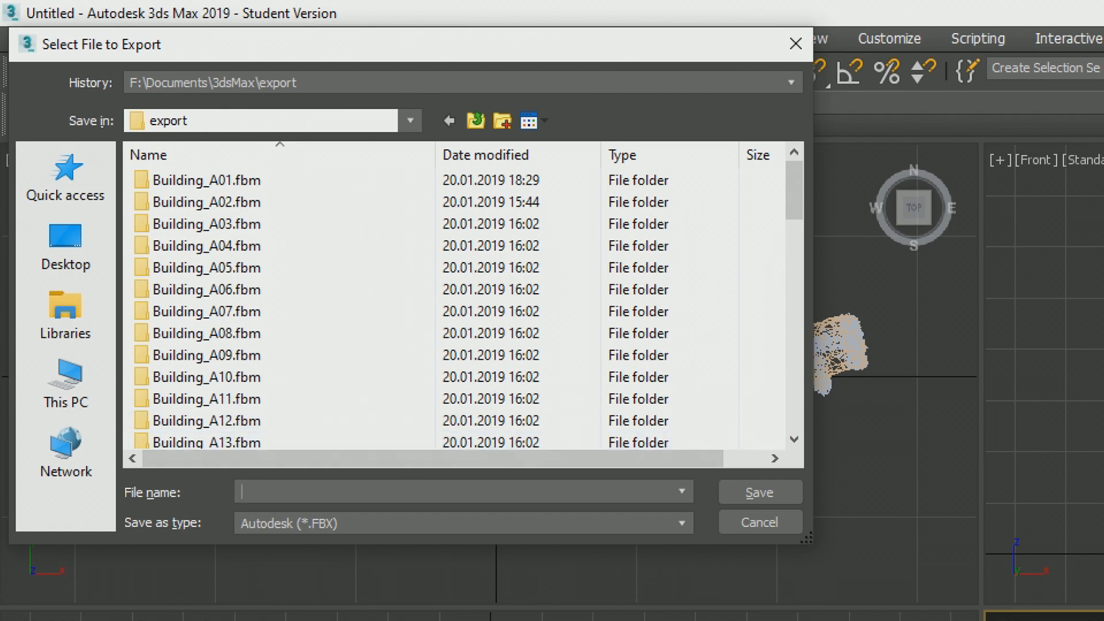
{"action": "left_click", "coordinate": [683, 524]}
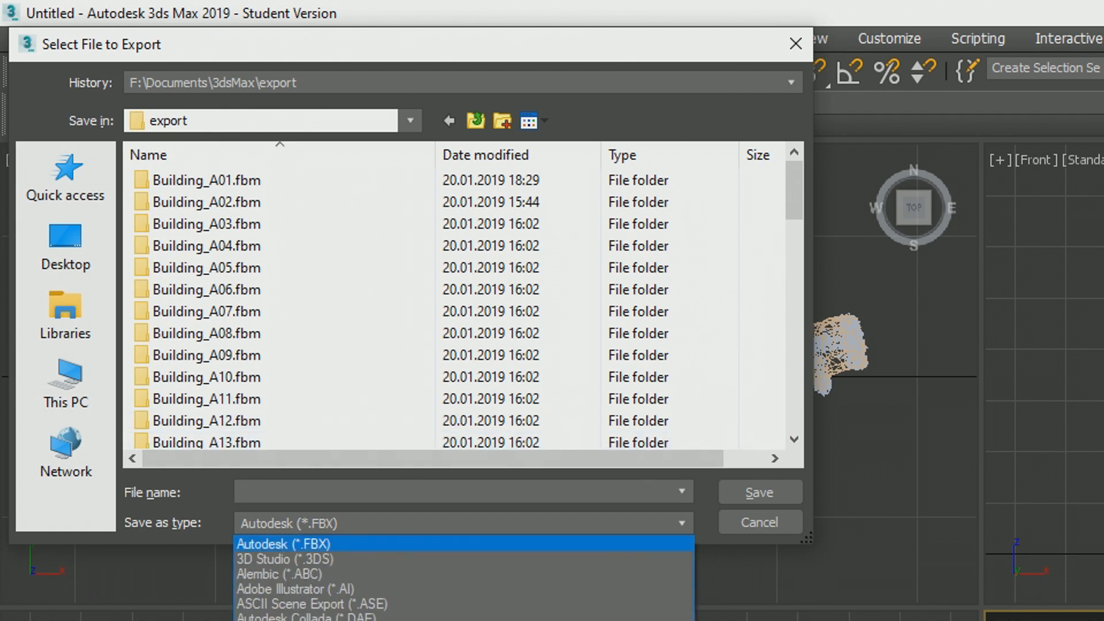
{"action": "key", "text": "Escape"}
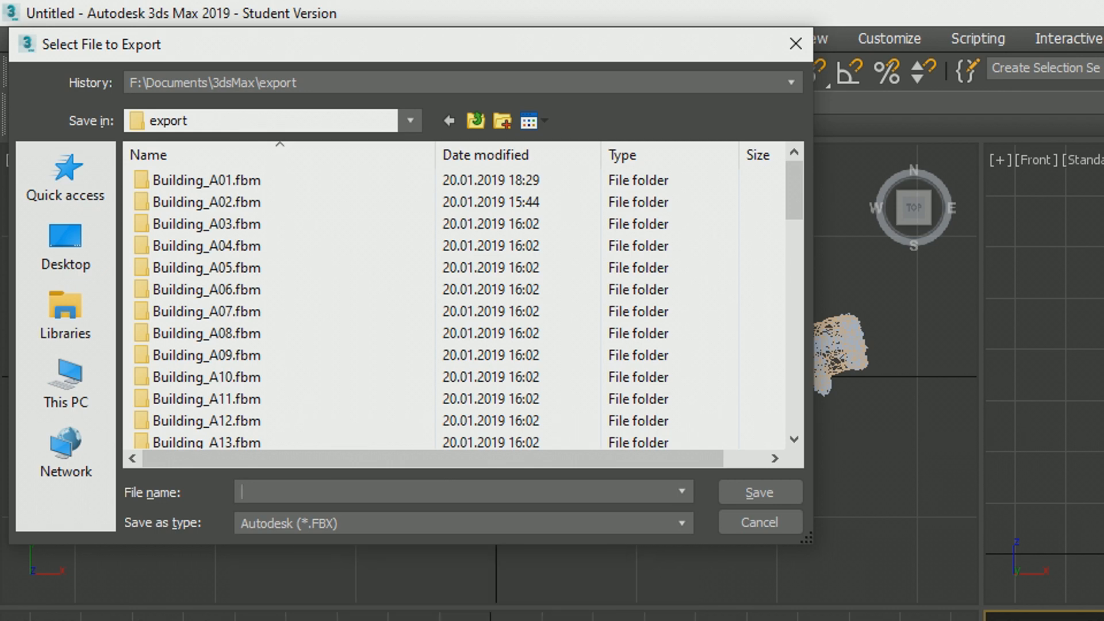
{"action": "type", "text": "metrocop"}
{"action": "key", "text": "Return"}
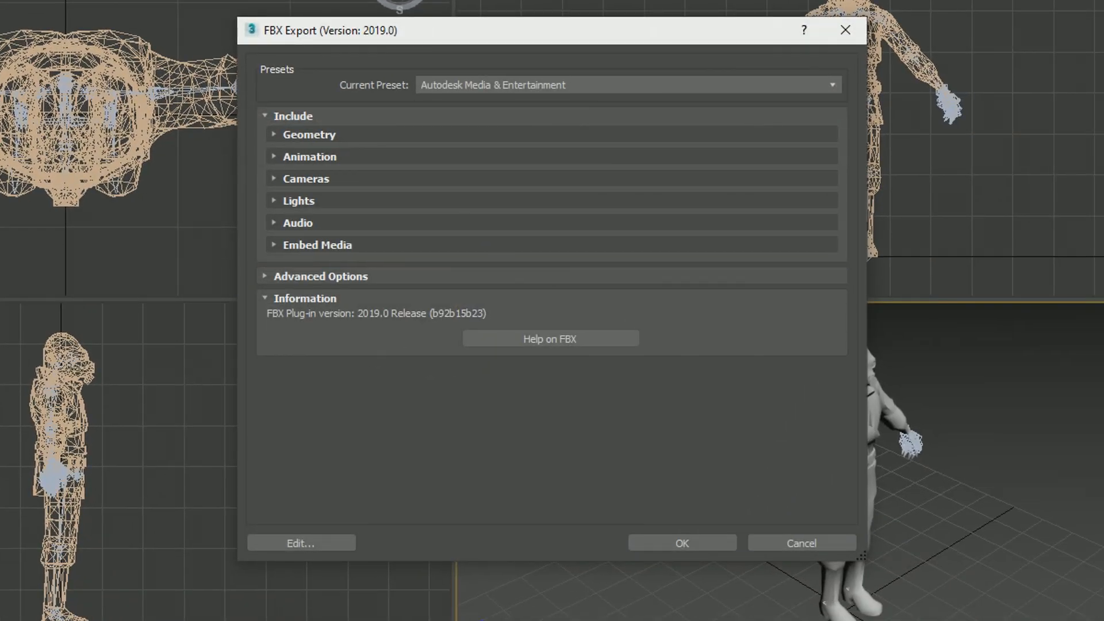
Choose the Autodesk Media & Entertainment preset for the FBX export and run the export.
{"action": "left_click", "coordinate": [628, 85]}
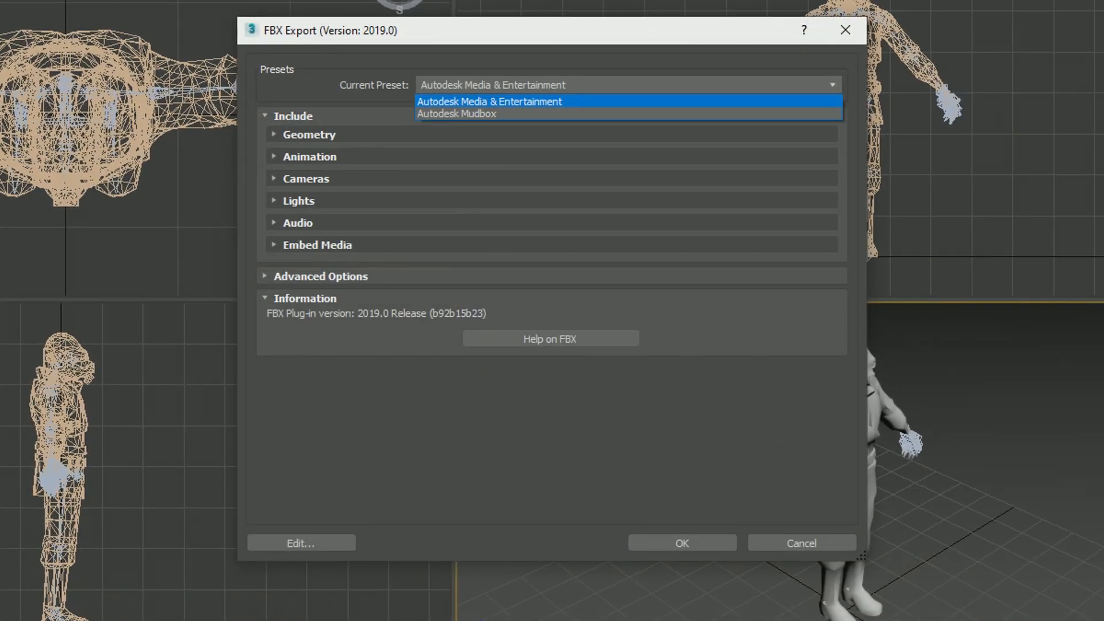
{"action": "left_click", "coordinate": [490, 102]}
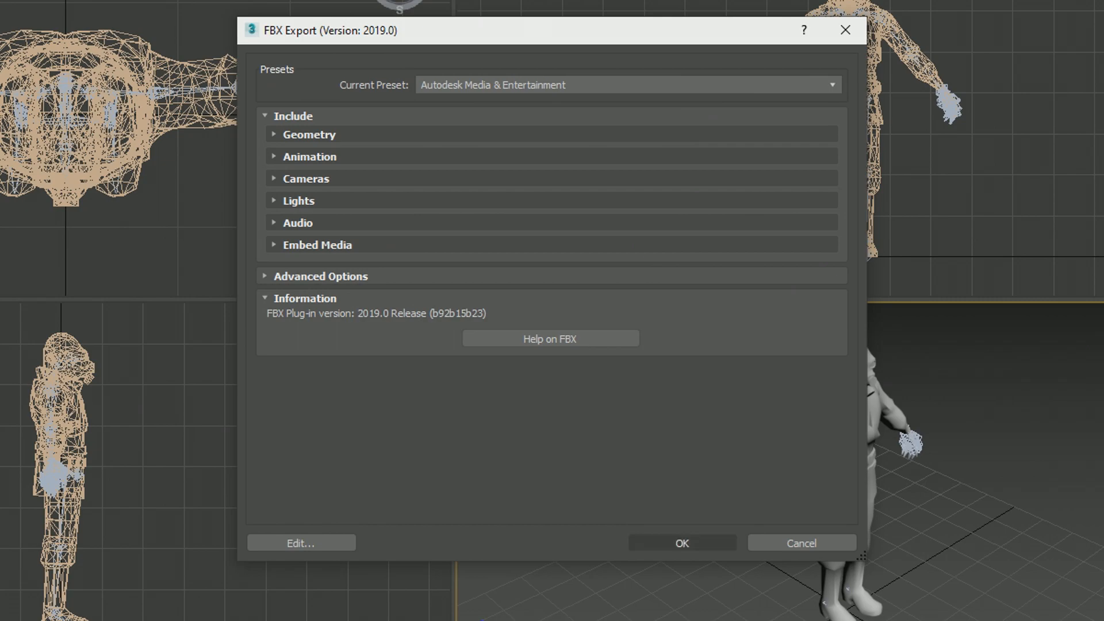
{"action": "key", "text": "Return"}
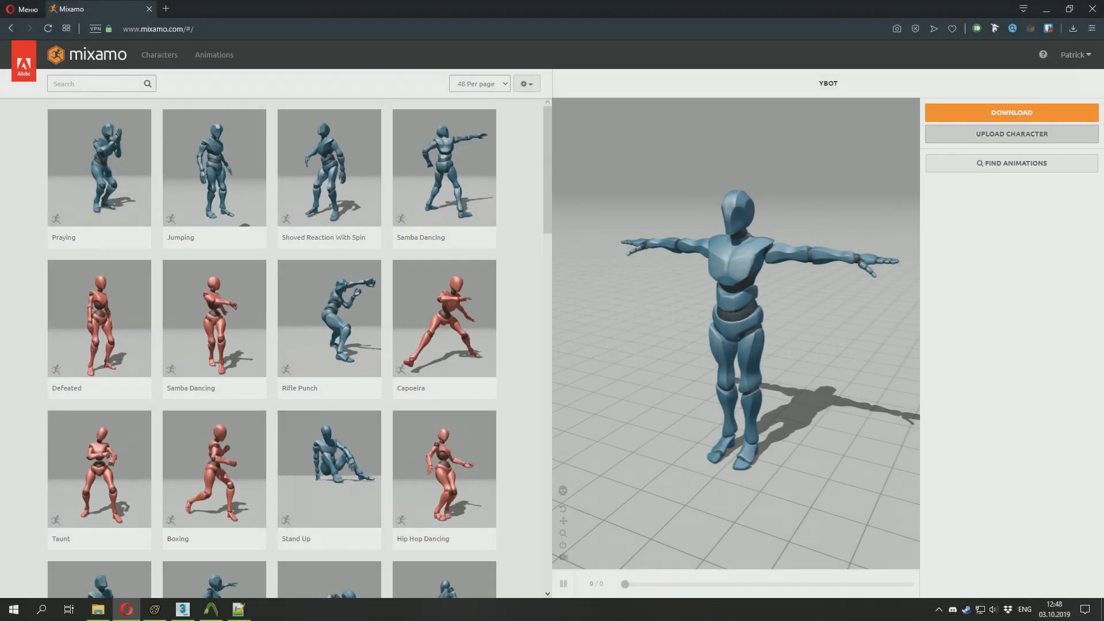
In Mixamo, upload metrocop.FBX from the Sandbox folder as a character and accept it as the new active character.
{"action": "left_click", "coordinate": [1011, 133]}
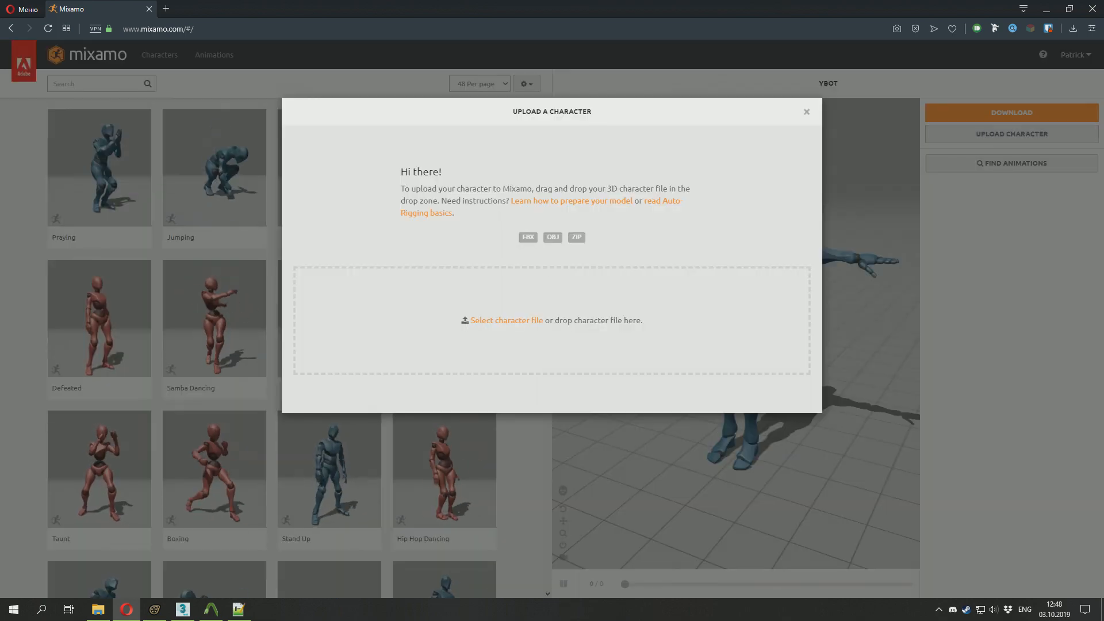
{"action": "left_click", "coordinate": [98, 610]}
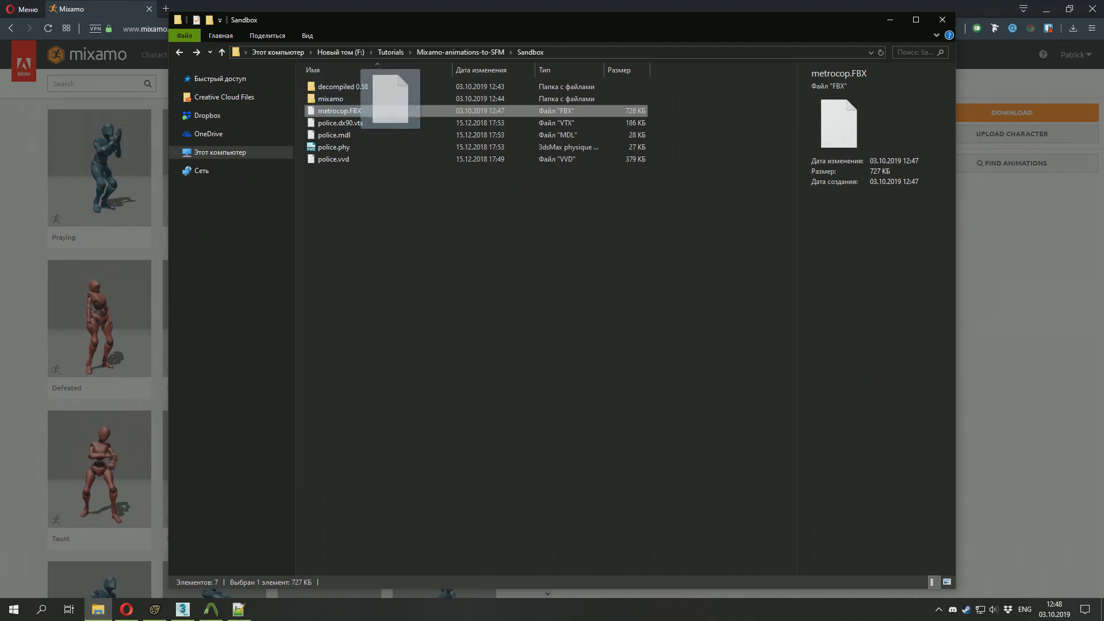
{"action": "left_click_drag", "start_coordinate": [397, 130], "coordinate": [190, 533]}
{"action": "left_click_drag", "start_coordinate": [128, 611], "coordinate": [266, 436]}
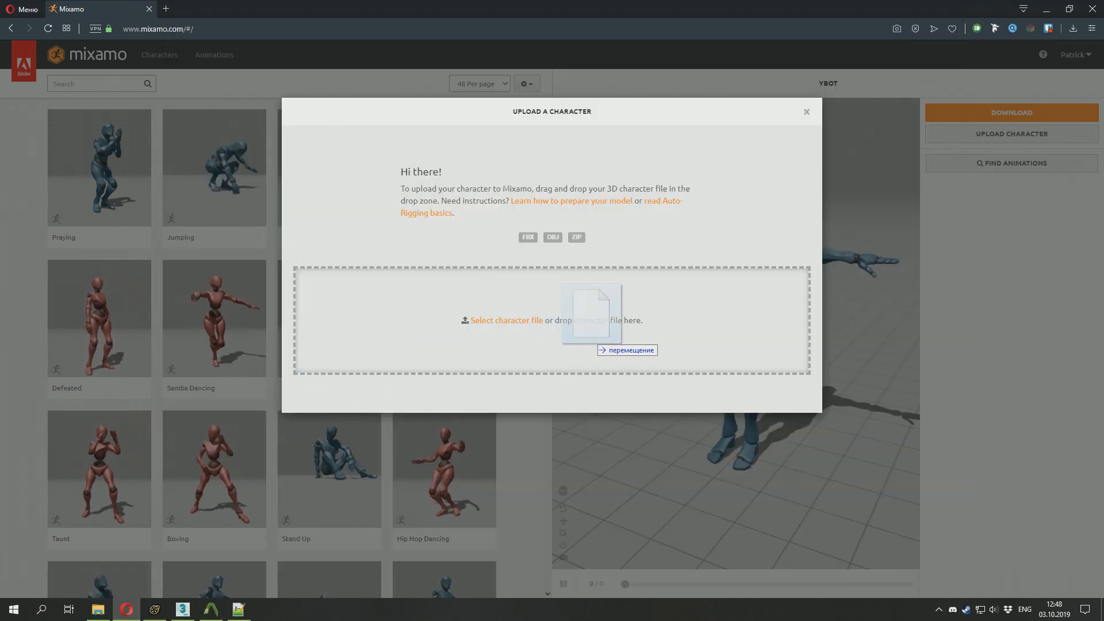
{"action": "left_click_drag", "start_coordinate": [596, 343], "coordinate": [595, 342]}
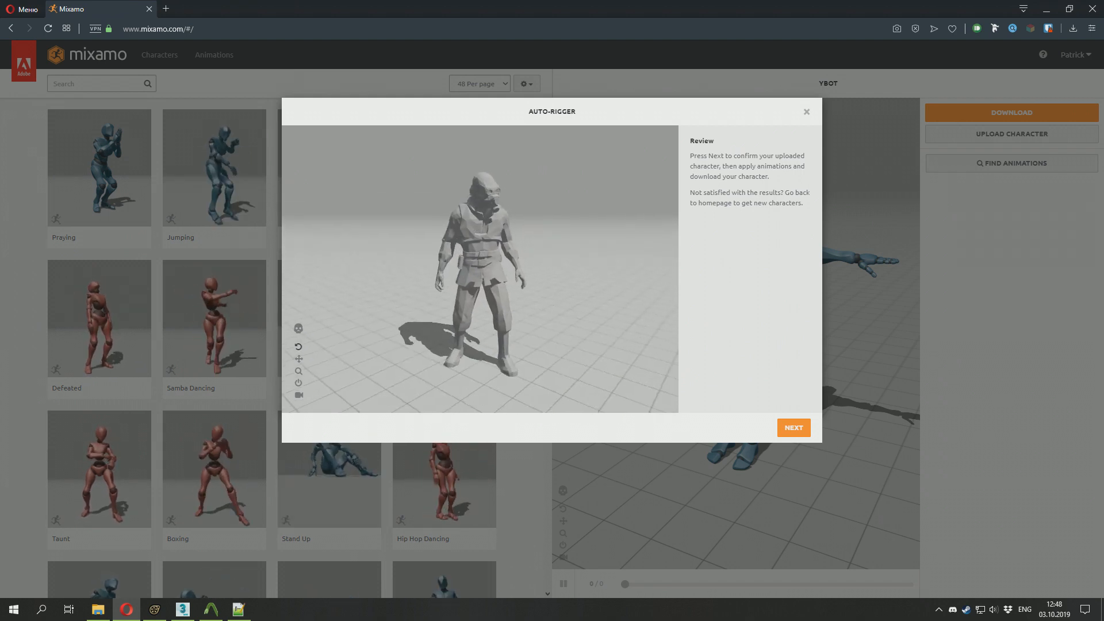
{"action": "left_click", "coordinate": [794, 427]}
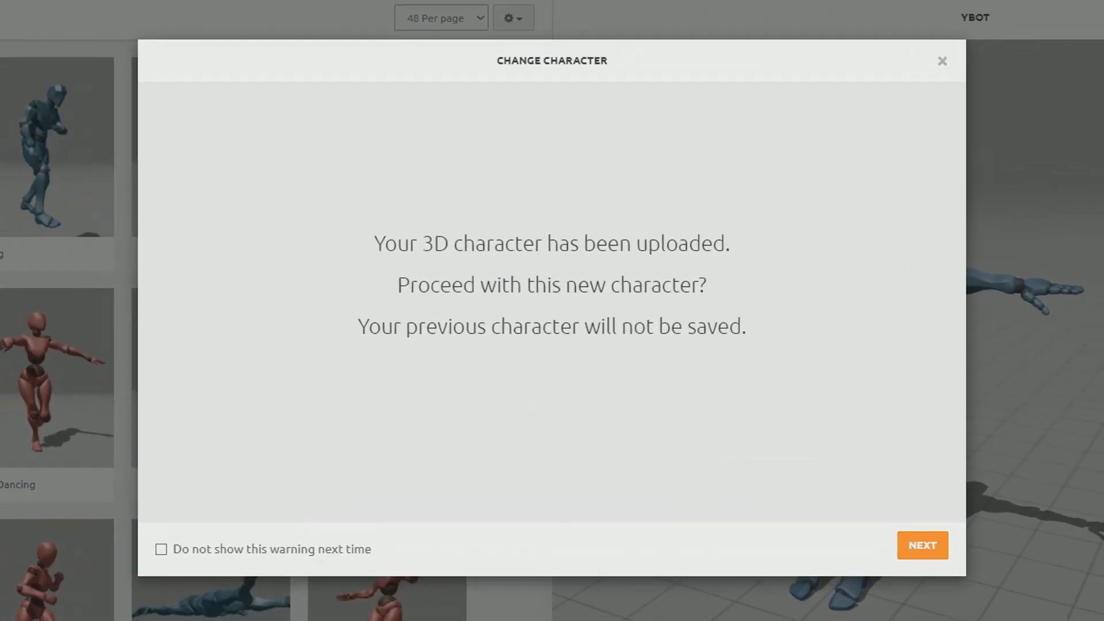
{"action": "left_click", "coordinate": [923, 545]}
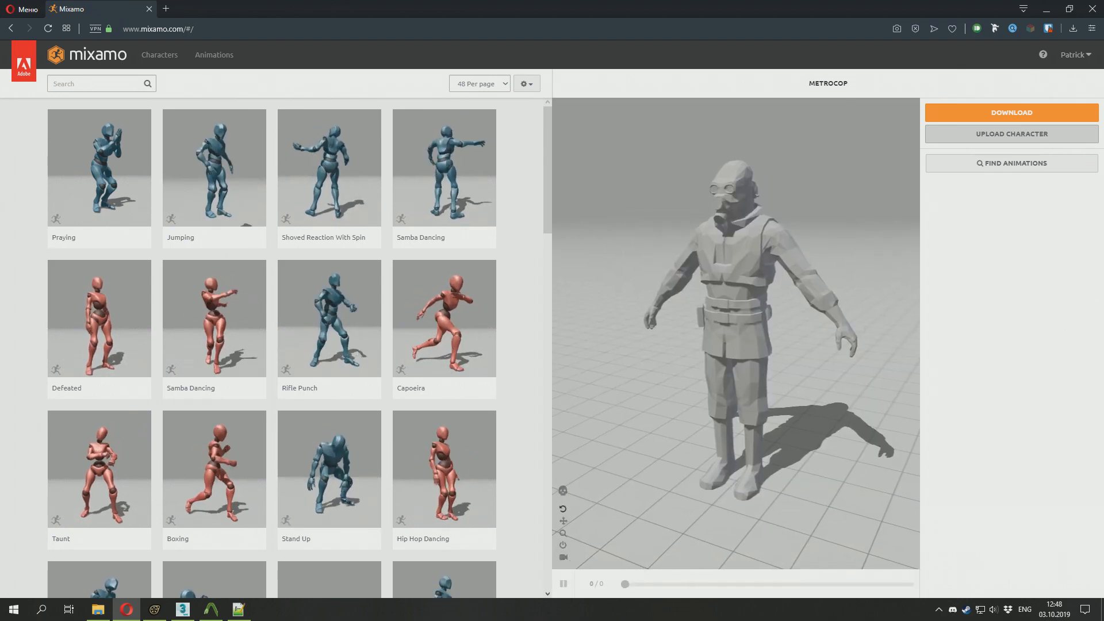
Apply the Robot Hip Hop Dance animation to the metrocop character.
{"action": "left_click", "coordinate": [214, 322]}
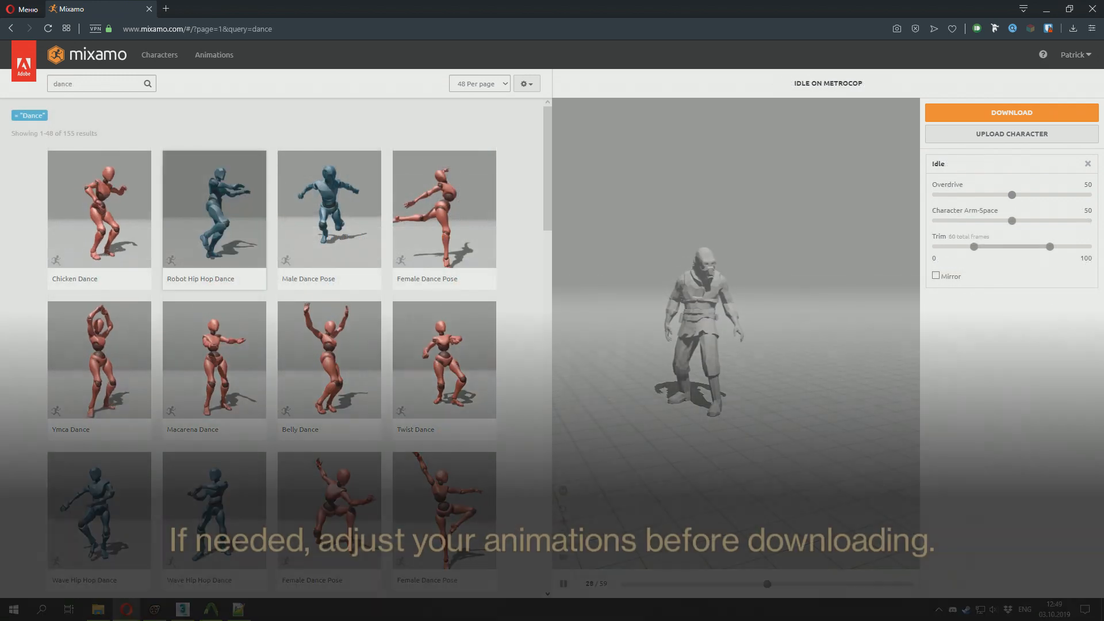
{"action": "left_click", "coordinate": [215, 216]}
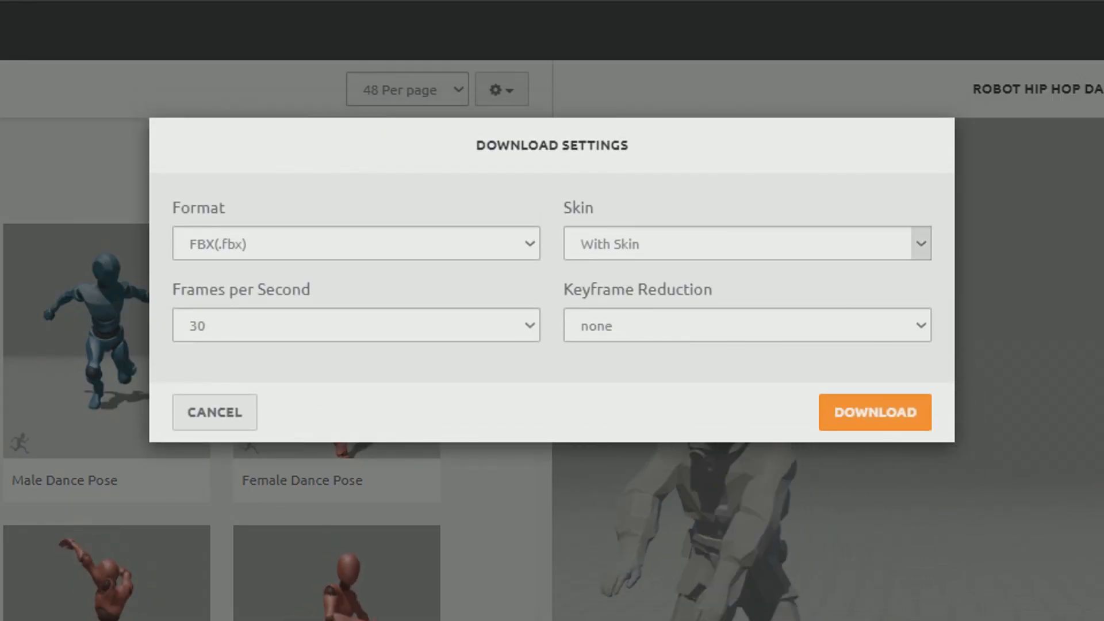
Download the animation as FBX(.fbx) without skin, at 30 frames per second and with keyframe reduction set to none.
{"action": "left_click", "coordinate": [530, 243]}
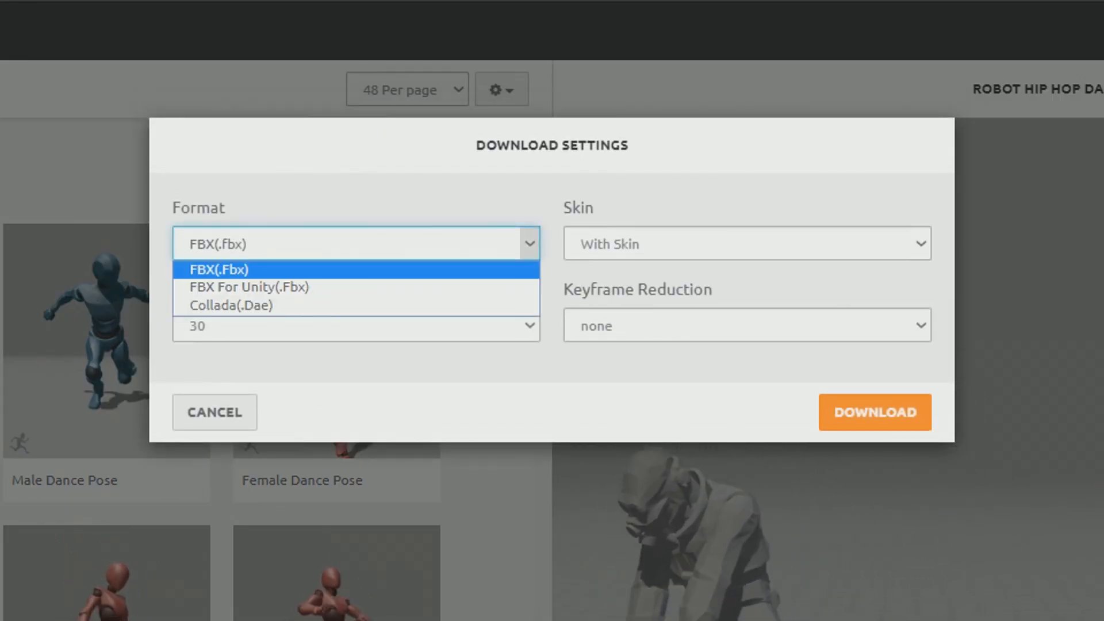
{"action": "left_click", "coordinate": [356, 270]}
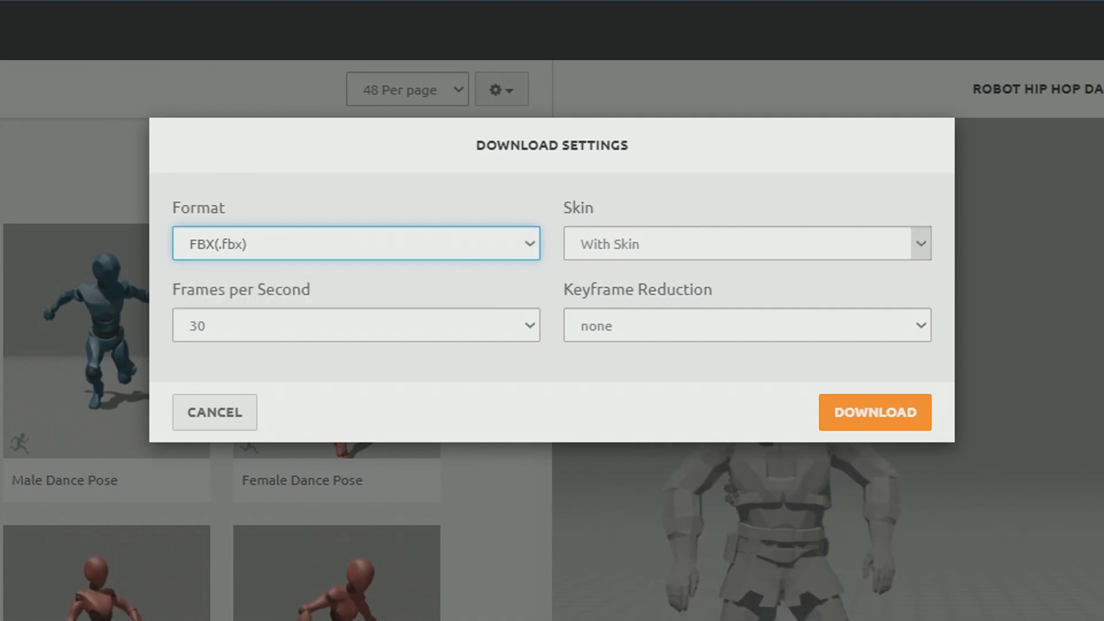
{"action": "left_click", "coordinate": [748, 244]}
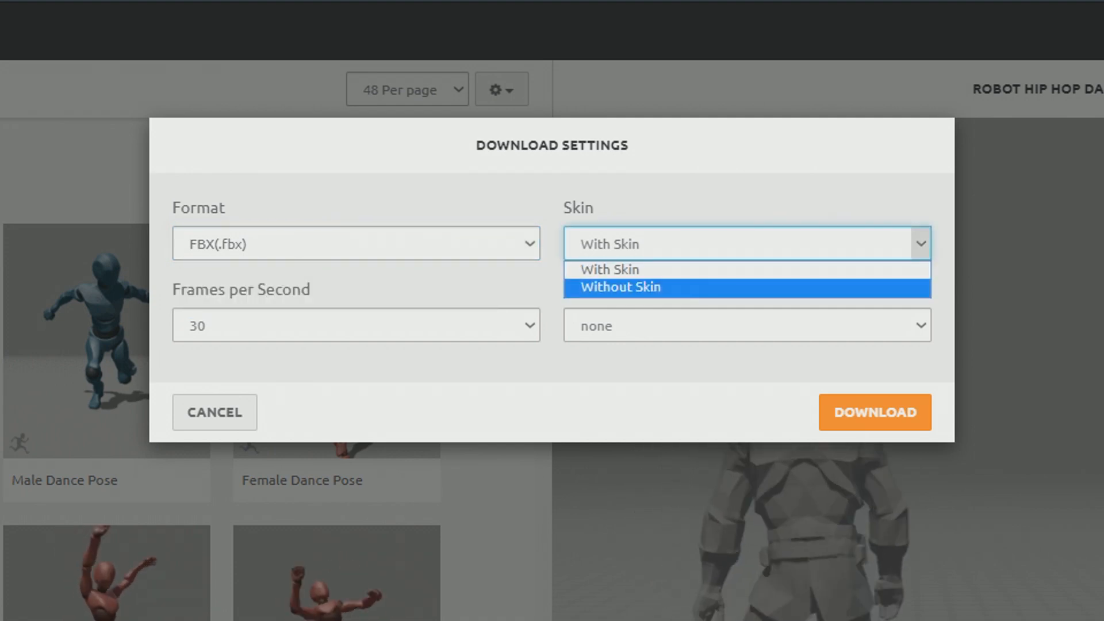
{"action": "left_click", "coordinate": [621, 287]}
{"action": "left_click", "coordinate": [530, 325]}
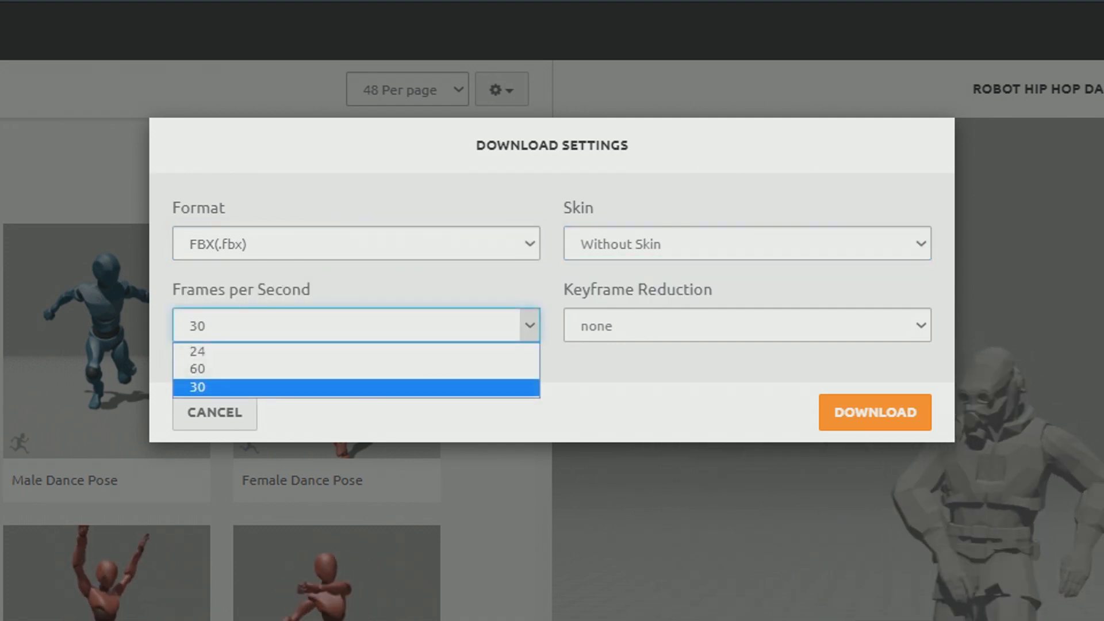
{"action": "left_click", "coordinate": [357, 387]}
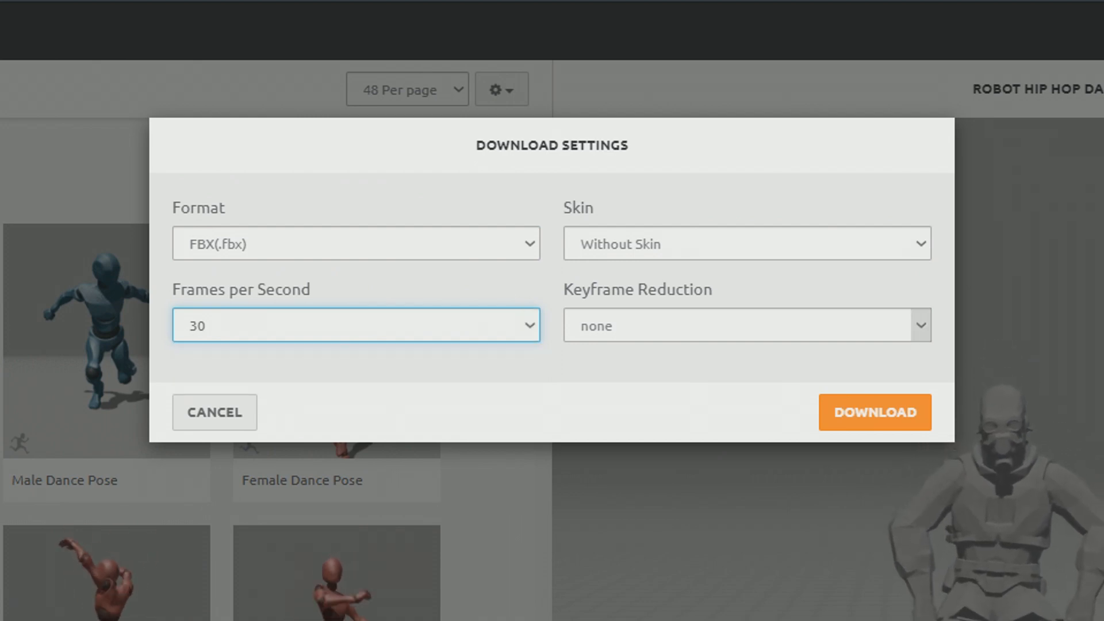
{"action": "left_click", "coordinate": [921, 325]}
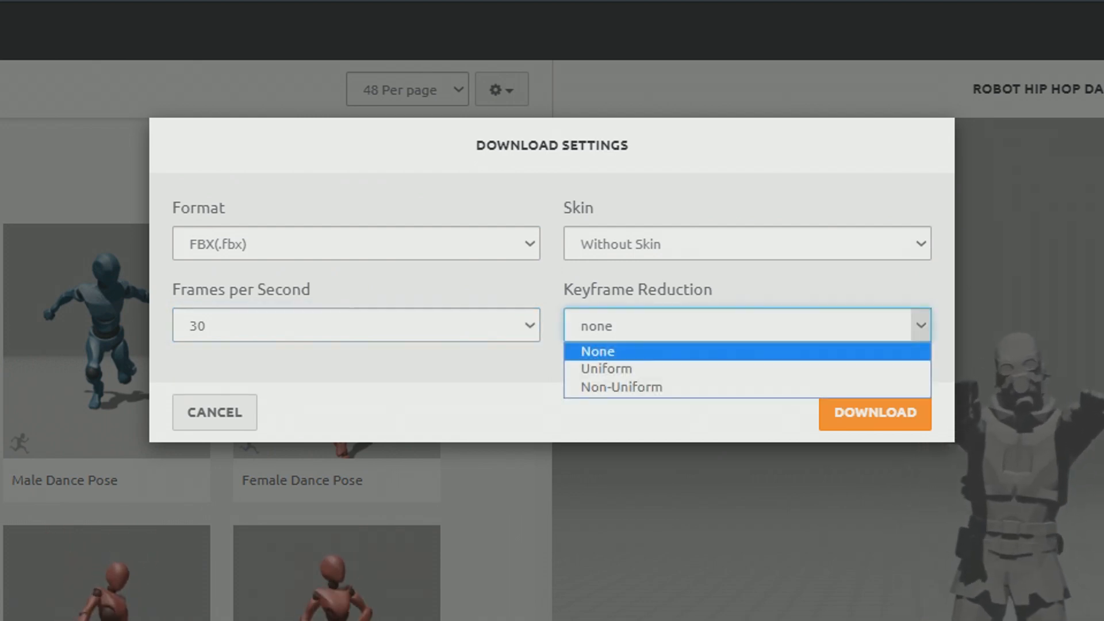
{"action": "left_click", "coordinate": [748, 352]}
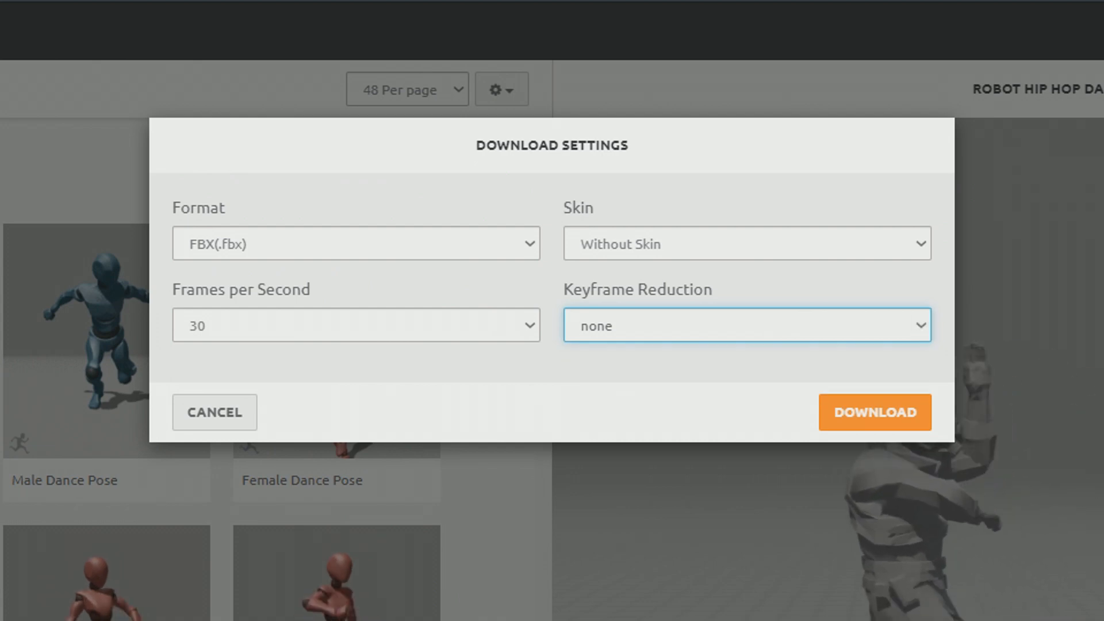
{"action": "left_click", "coordinate": [874, 413]}
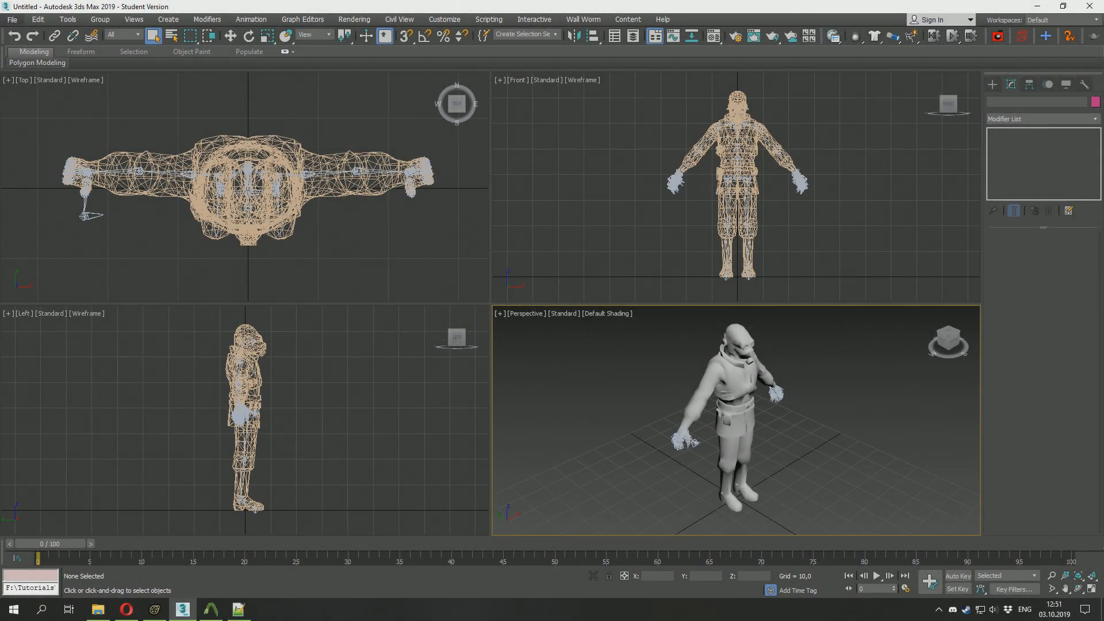
Reset the 3ds Max scene without saving the changes.
{"action": "key", "text": "alt+f"}
{"action": "left_click", "coordinate": [23, 54]}
{"action": "left_click", "coordinate": [552, 322]}
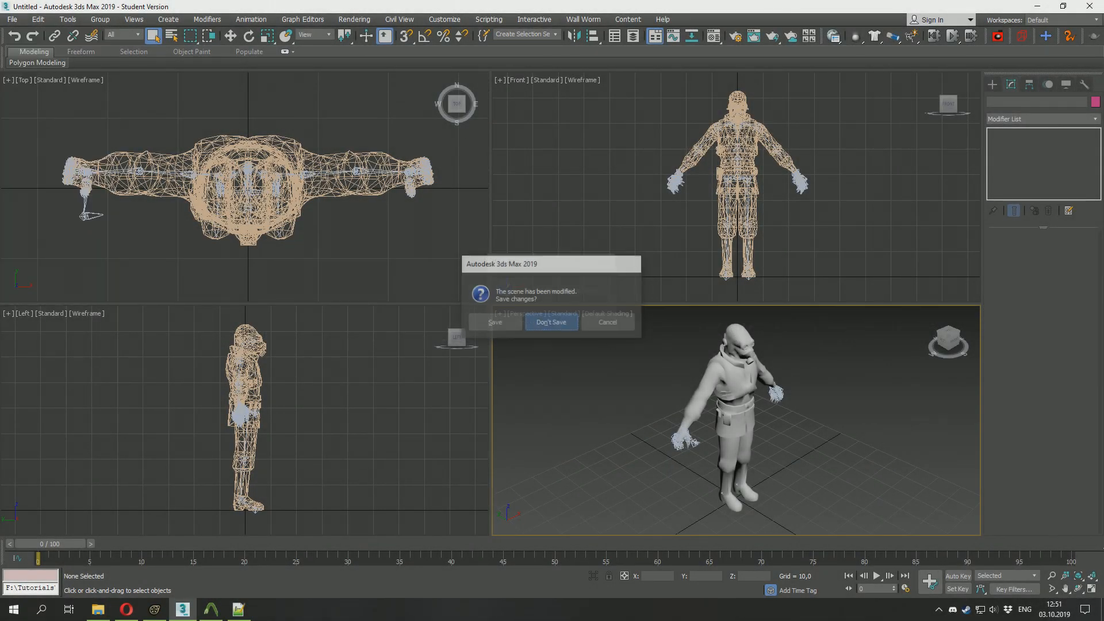
{"action": "key", "text": "Return"}
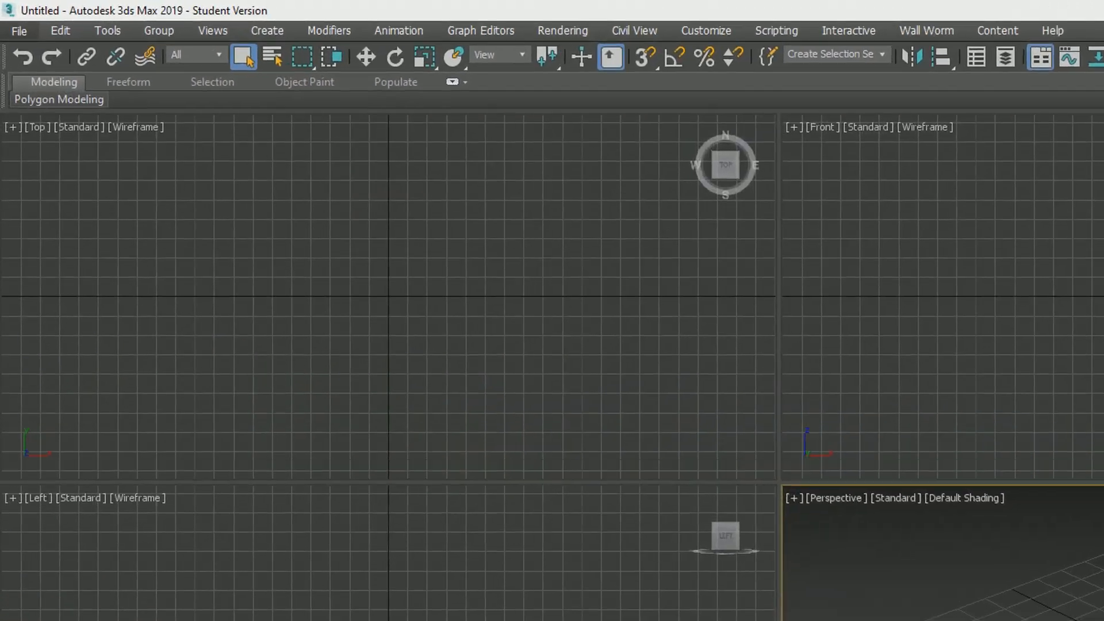
Open Robot Hip Hop Dance.fbx from the animations fbx folder for import into the empty scene.
{"action": "left_click", "coordinate": [19, 31]}
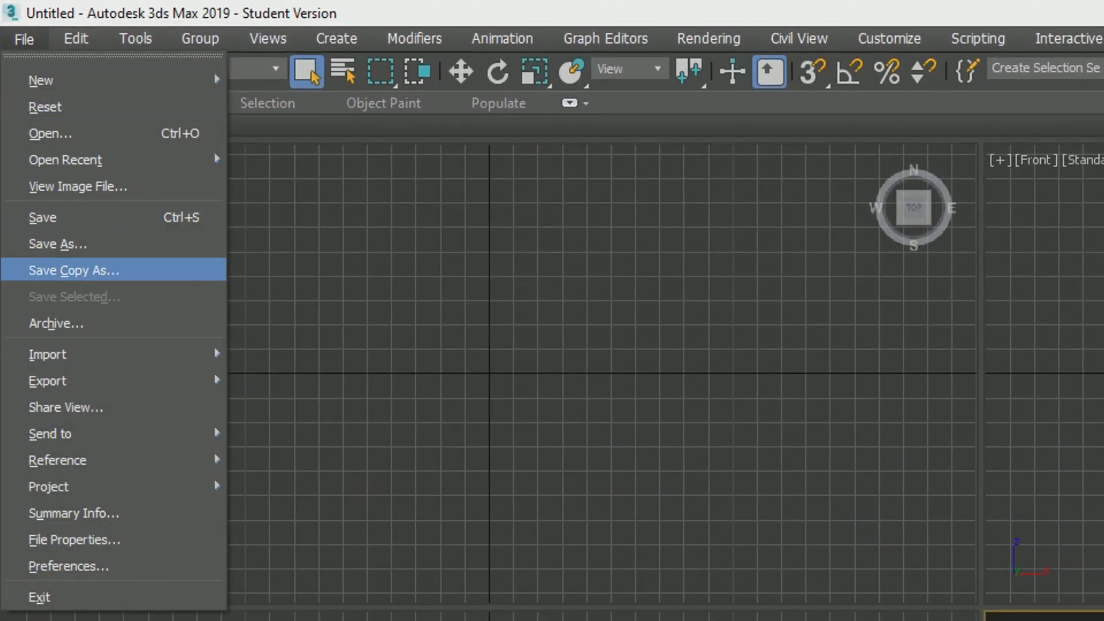
{"action": "mouse_move", "coordinate": [38, 281]}
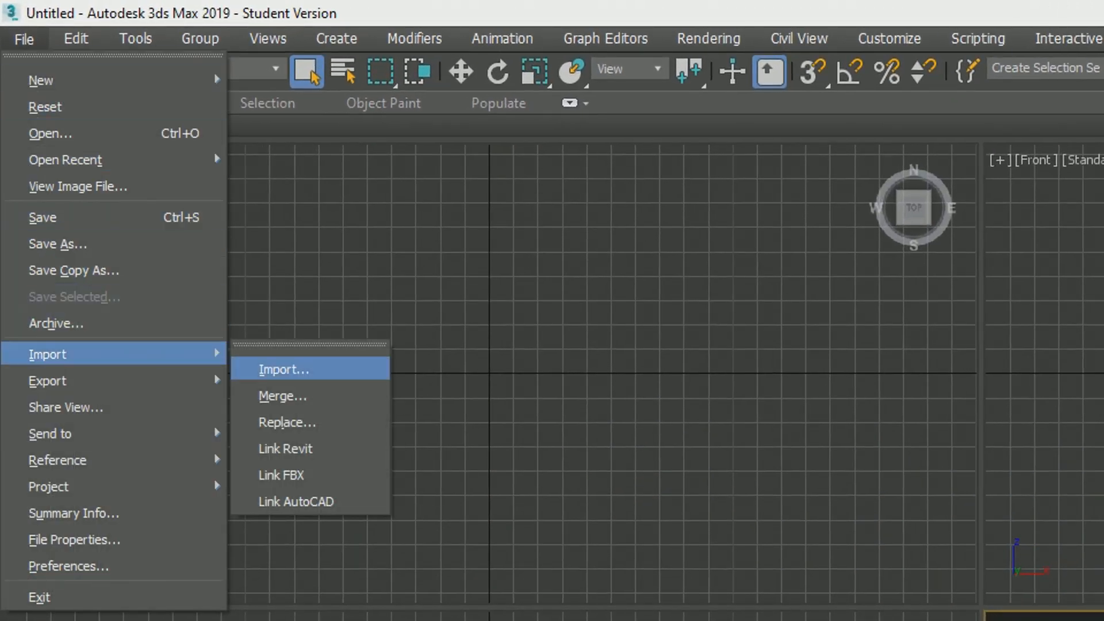
{"action": "left_click", "coordinate": [283, 369]}
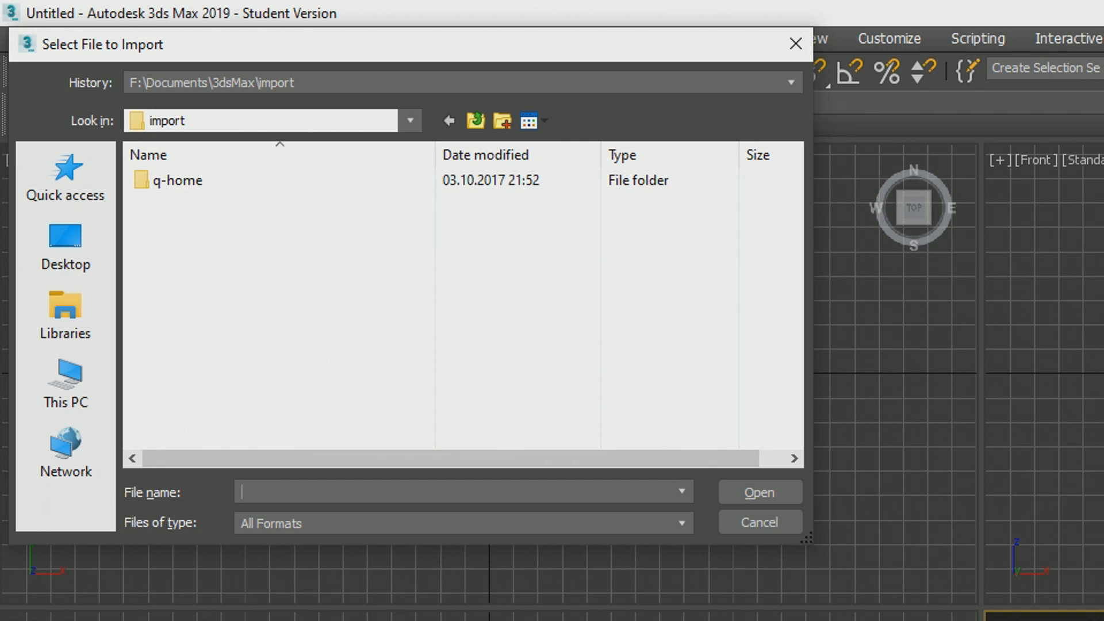
{"action": "key", "text": "alt+Tab"}
{"action": "key", "text": "alt+d"}
{"action": "key", "text": "ctrl+c"}
{"action": "key", "text": "alt+Tab"}
{"action": "key", "text": "ctrl+v"}
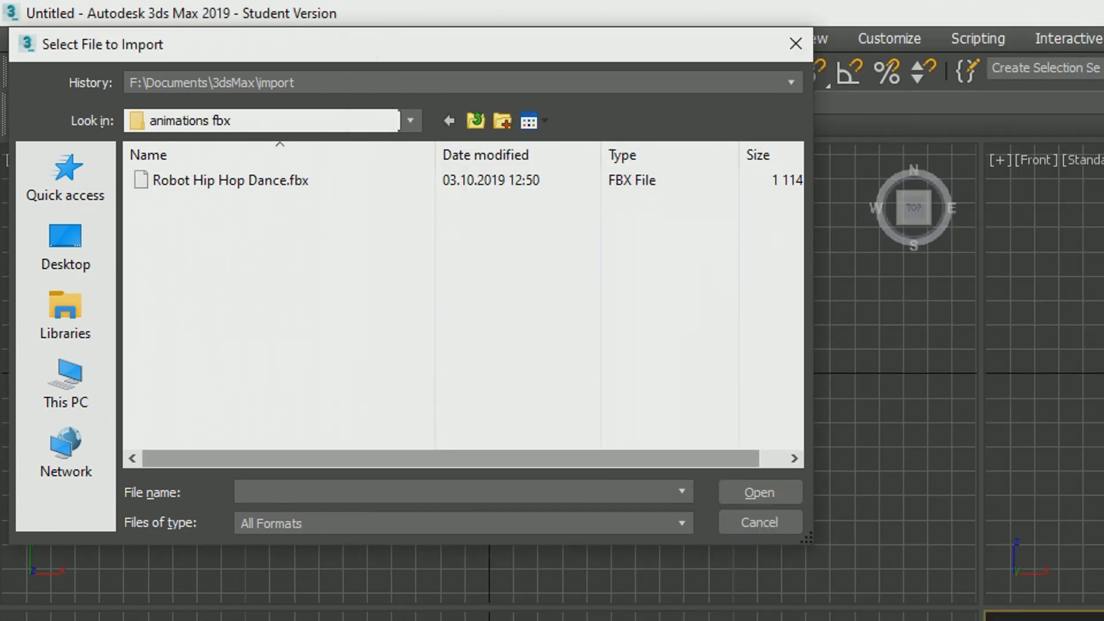
{"action": "left_click", "coordinate": [230, 181]}
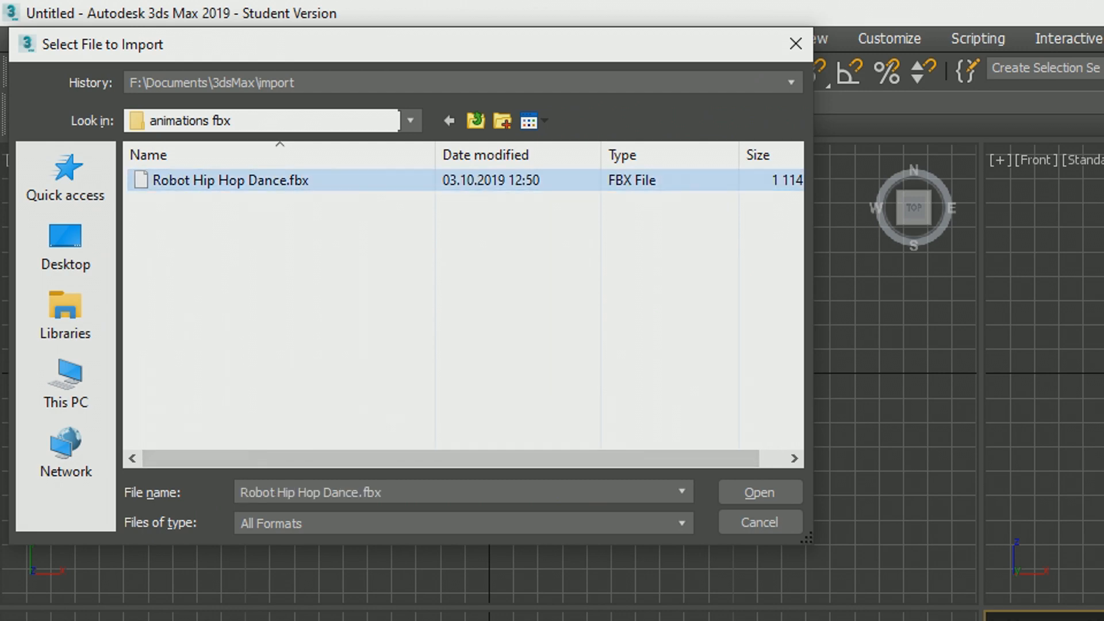
{"action": "left_click", "coordinate": [759, 492]}
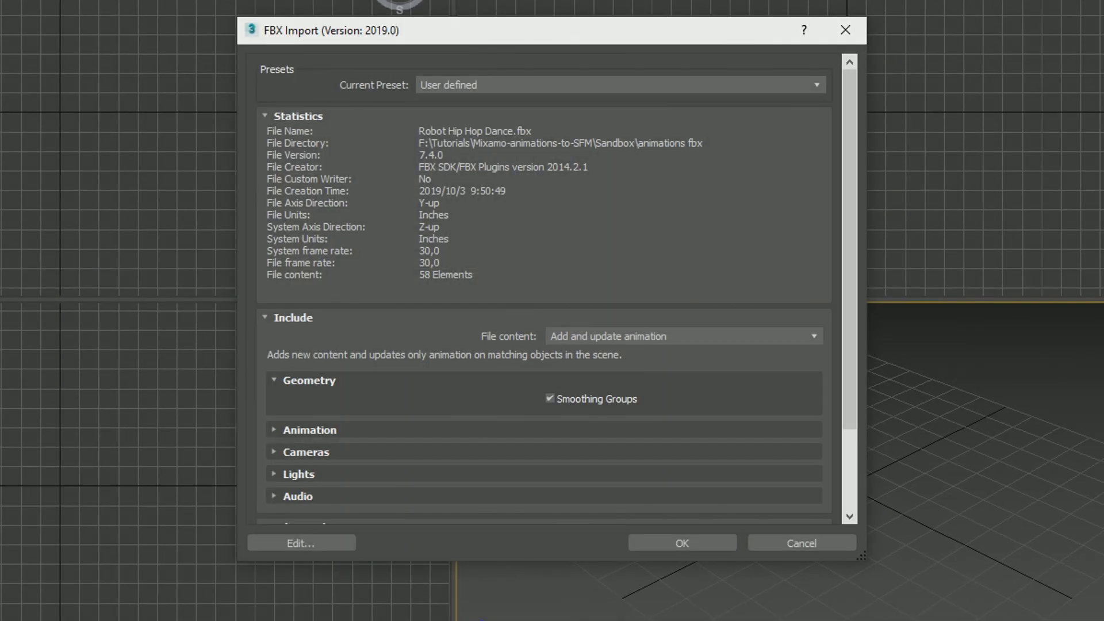
Choose the Autodesk Media & Entertainment preset for the FBX import and run the import.
{"action": "left_click", "coordinate": [621, 85]}
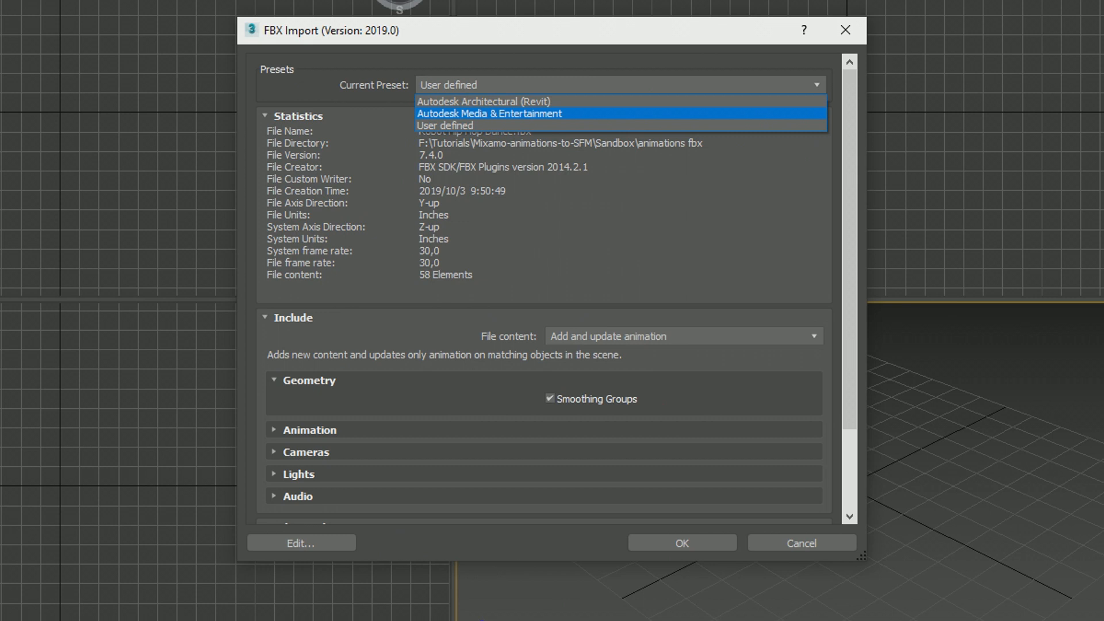
{"action": "left_click", "coordinate": [621, 114]}
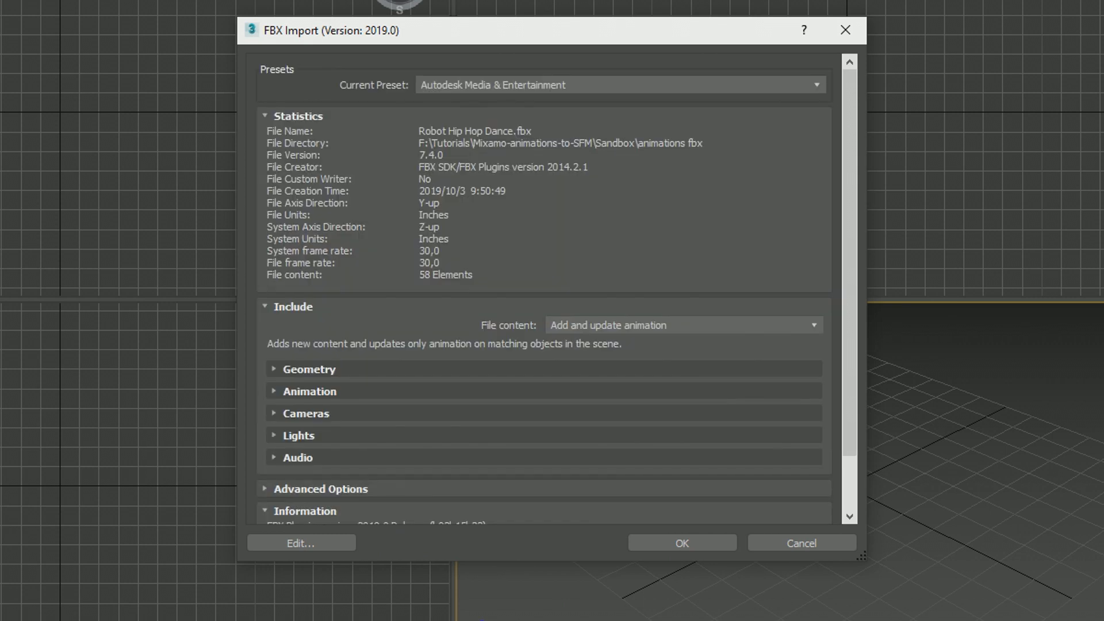
{"action": "left_click", "coordinate": [682, 544]}
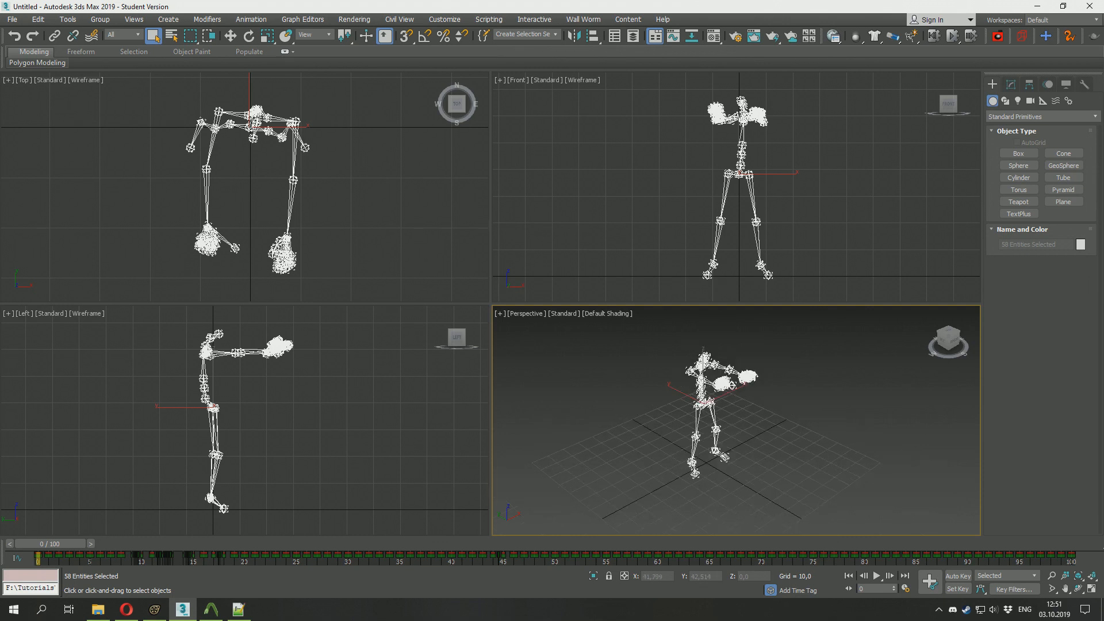
Play the imported animation on the skeleton and return to frame 0.
{"action": "key", "text": "/"}
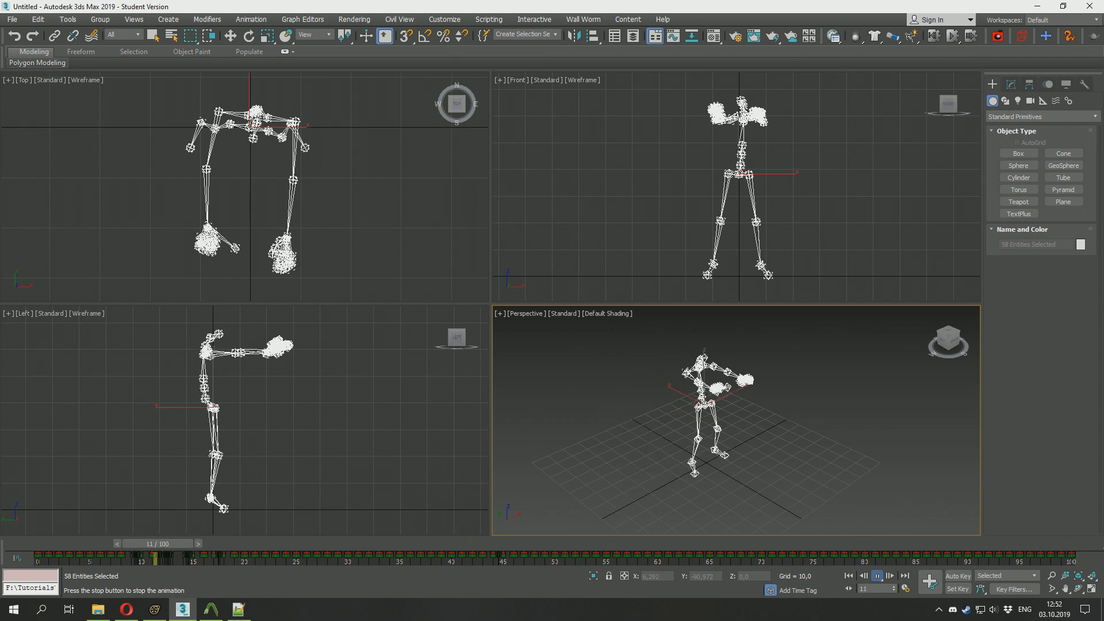
{"action": "key", "text": "/"}
{"action": "key", "text": "/"}
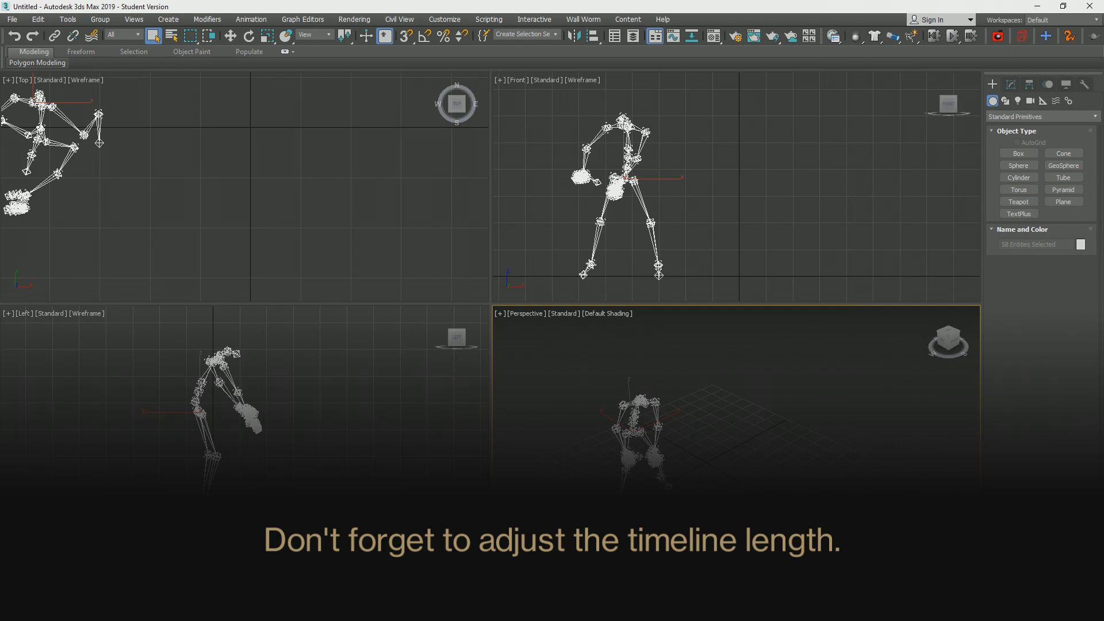
{"action": "key", "text": "Home"}
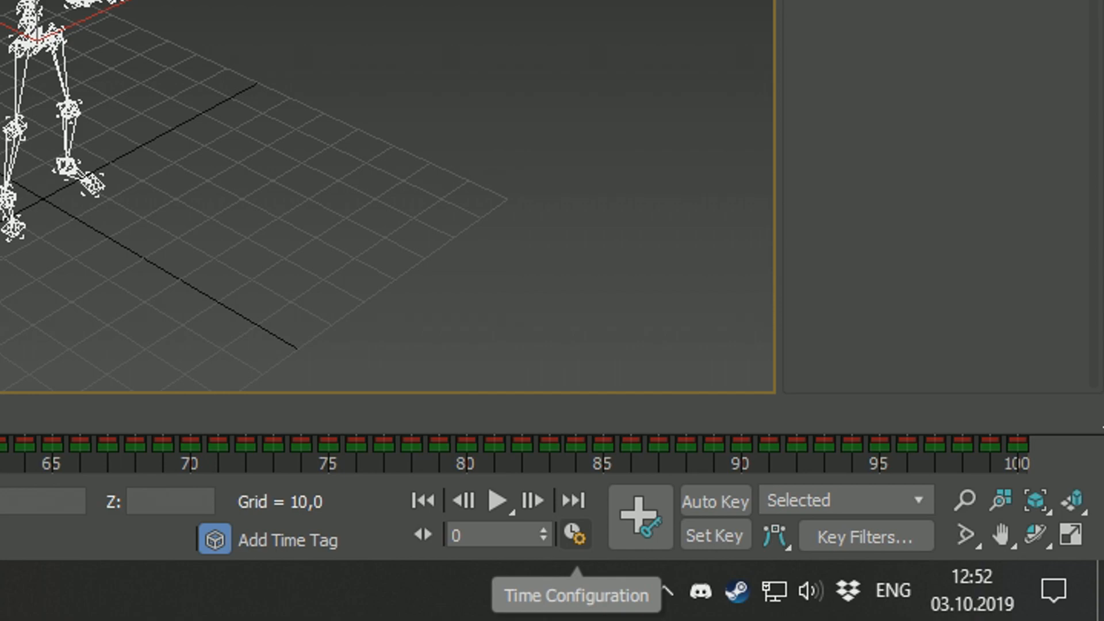
Set the animation's end time to frame 463 in the time configuration.
{"action": "left_click", "coordinate": [575, 534]}
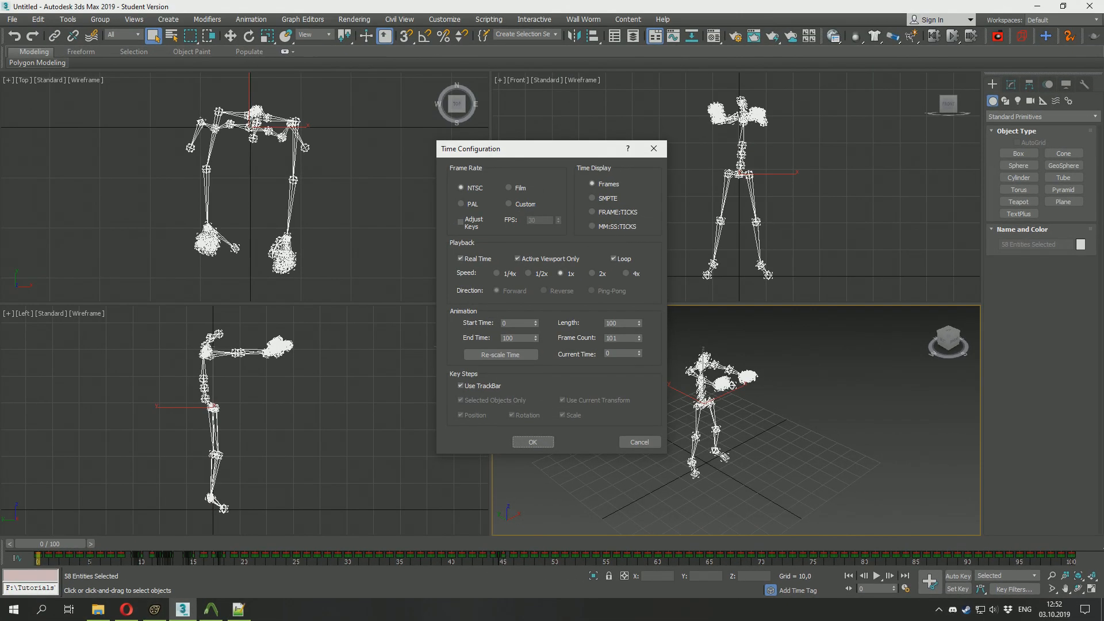
{"action": "left_click_drag", "start_coordinate": [535, 338], "coordinate": [536, 231]}
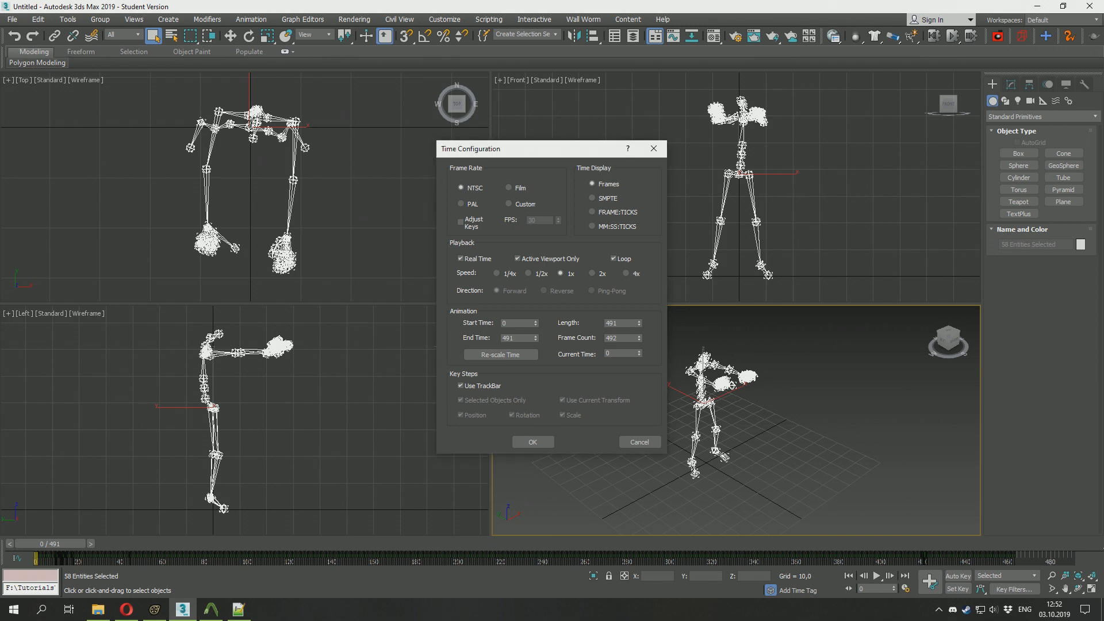
{"action": "left_click_drag", "start_coordinate": [535, 338], "coordinate": [535, 347]}
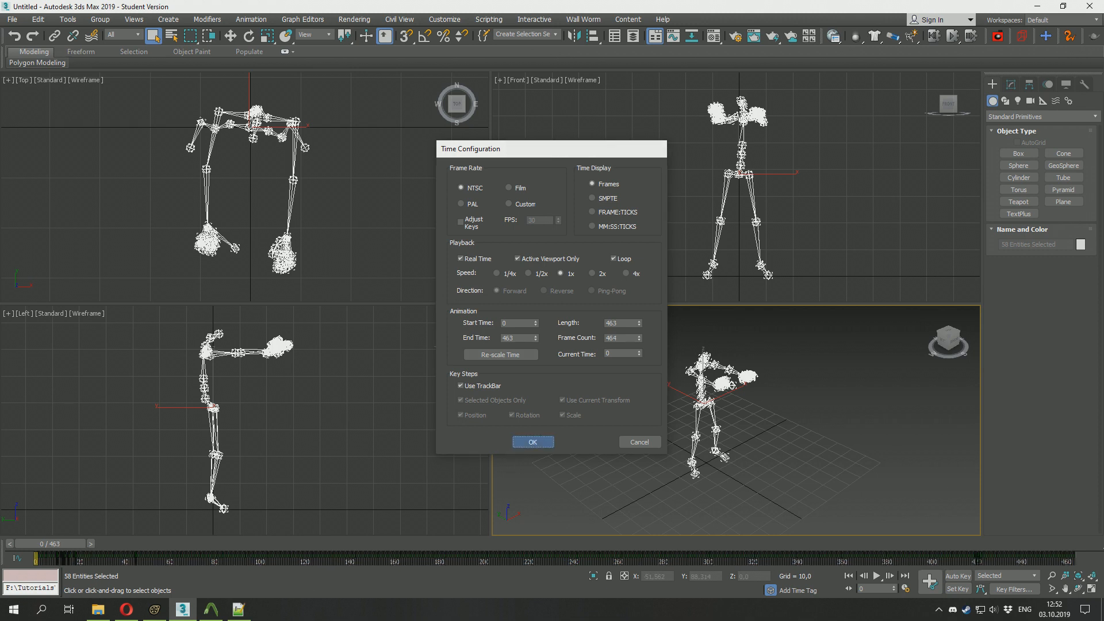
{"action": "left_click", "coordinate": [533, 442]}
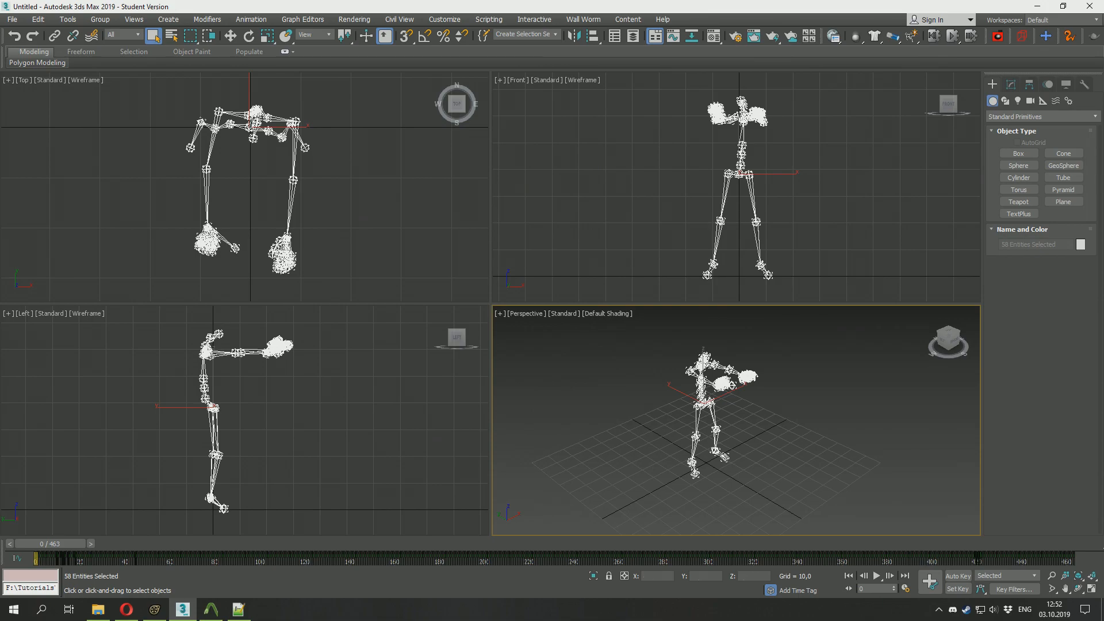
Scrub the timeline to frame 420, play the animation briefly, and go back to the first frame.
{"action": "left_click_drag", "start_coordinate": [50, 543], "coordinate": [987, 543]}
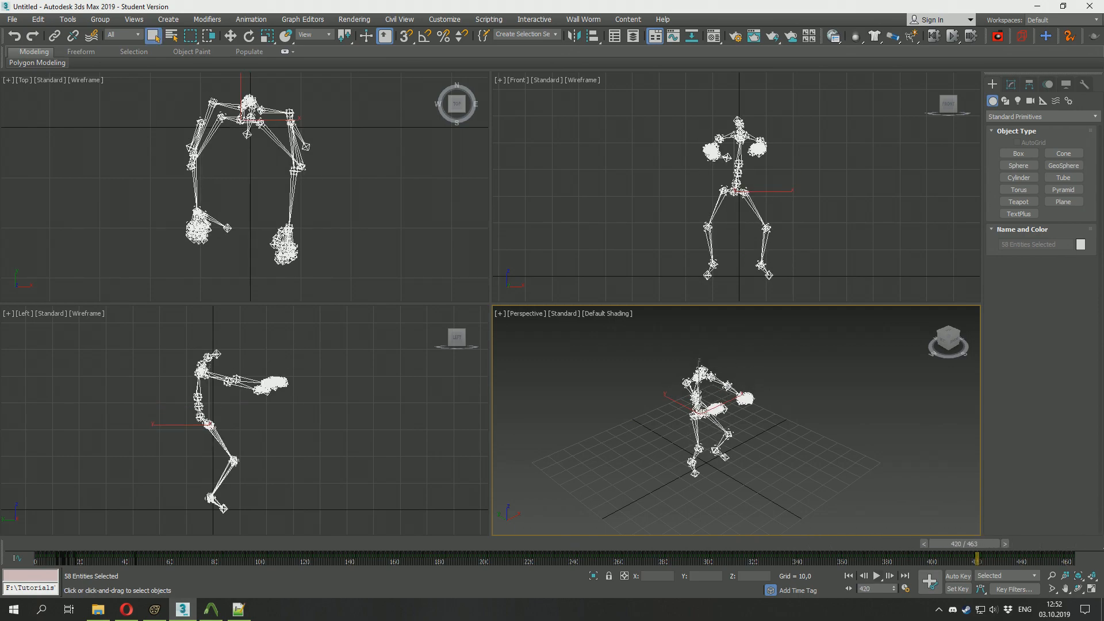
{"action": "key", "text": "/"}
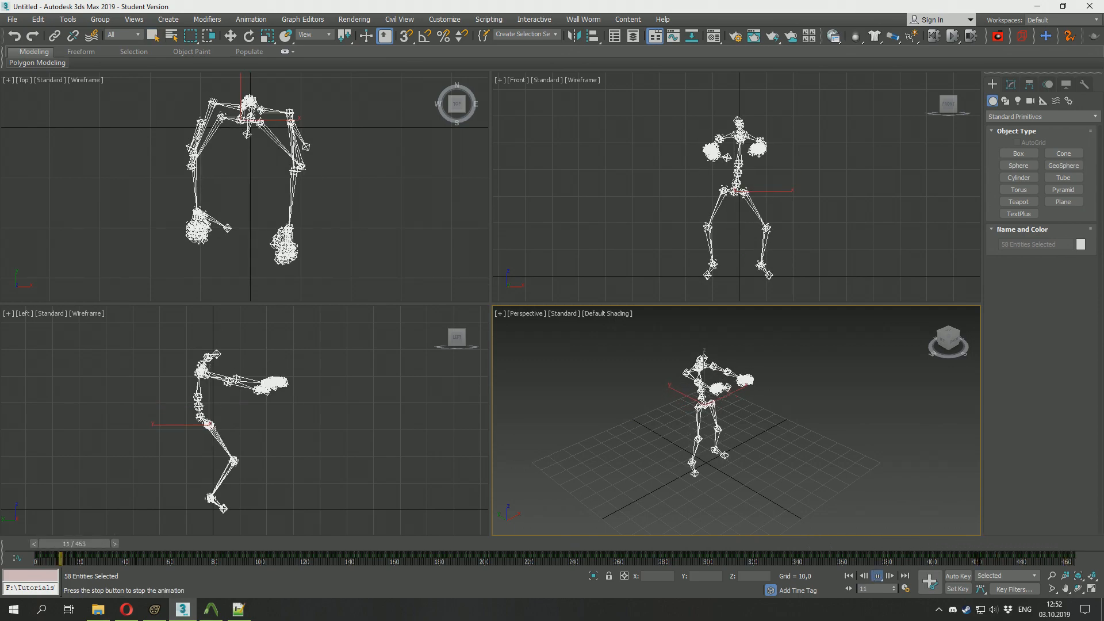
{"action": "left_click", "coordinate": [878, 575]}
{"action": "left_click", "coordinate": [849, 575]}
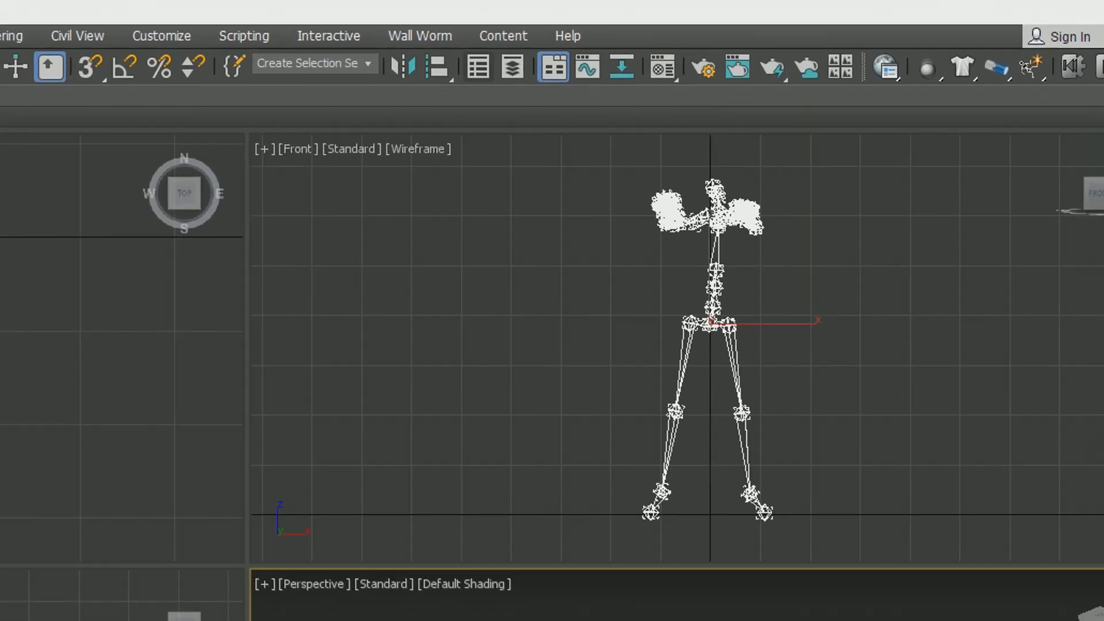
Open the Wall Worm DMX/SMD/VTA exporter and set it to export a sequence with end frame 463.
{"action": "left_click", "coordinate": [583, 19]}
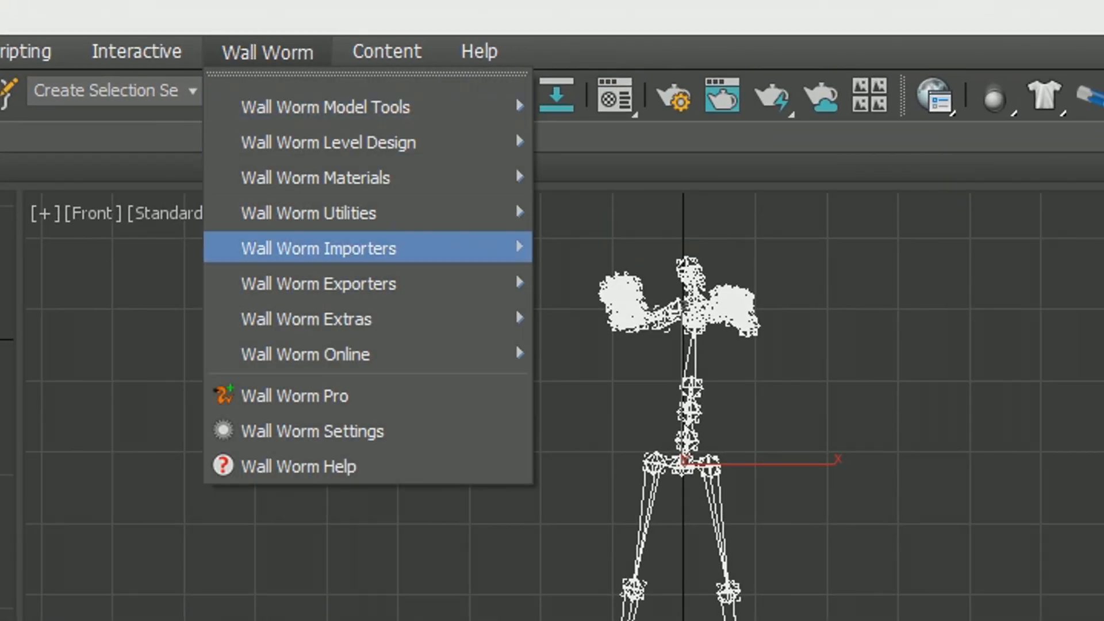
{"action": "key", "text": "Down"}
{"action": "key", "text": "Right"}
{"action": "key", "text": "Down"}
{"action": "key", "text": "Down"}
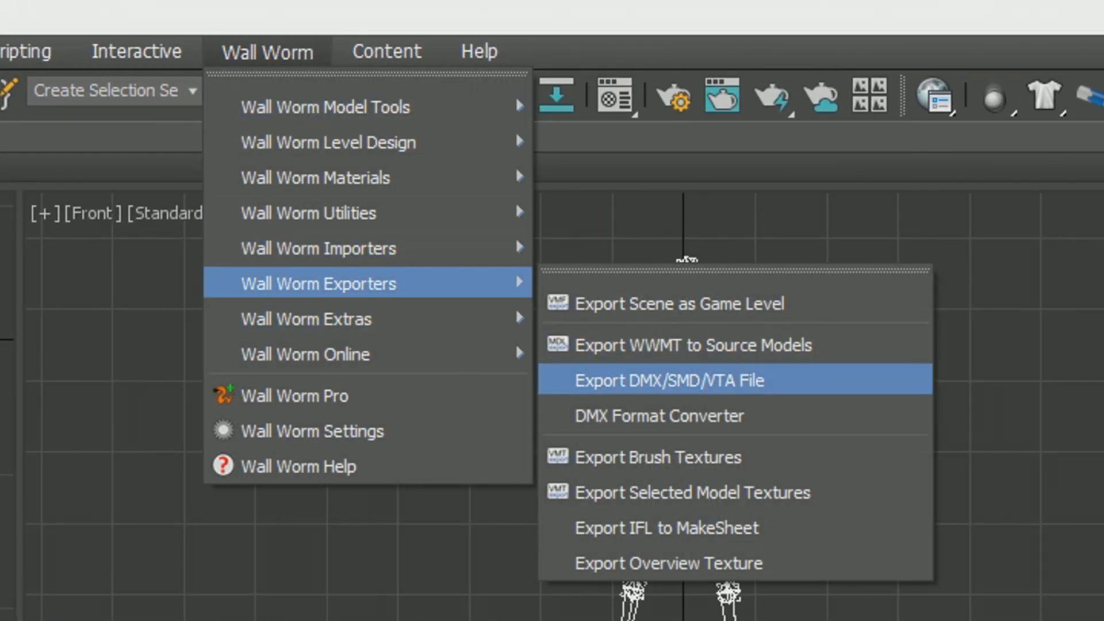
{"action": "key", "text": "Return"}
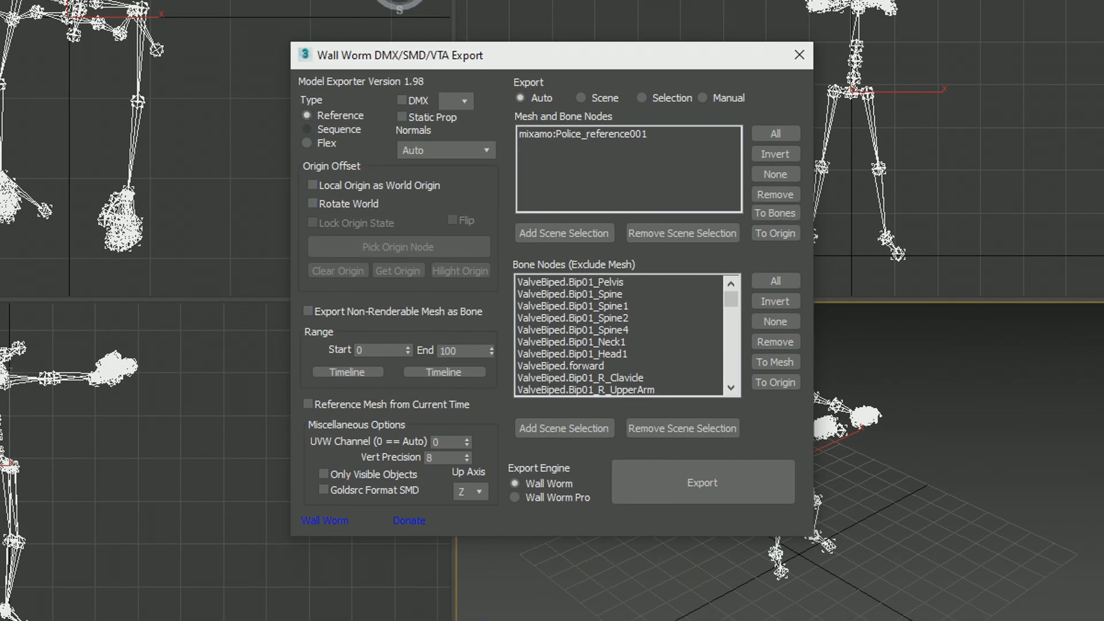
{"action": "left_click", "coordinate": [330, 130]}
{"action": "left_click", "coordinate": [444, 372]}
{"action": "left_click", "coordinate": [459, 350]}
{"action": "type", "text": "463"}
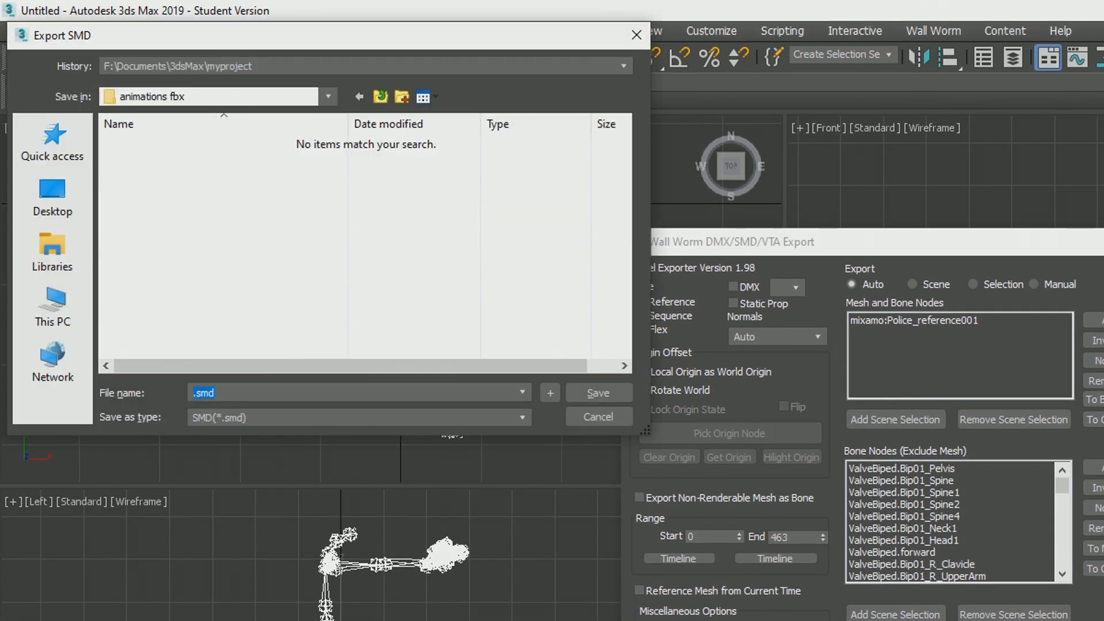
Export the sequence as an SMD file named robot_dance in the Sandbox mixamo folder.
{"action": "left_click", "coordinate": [380, 97]}
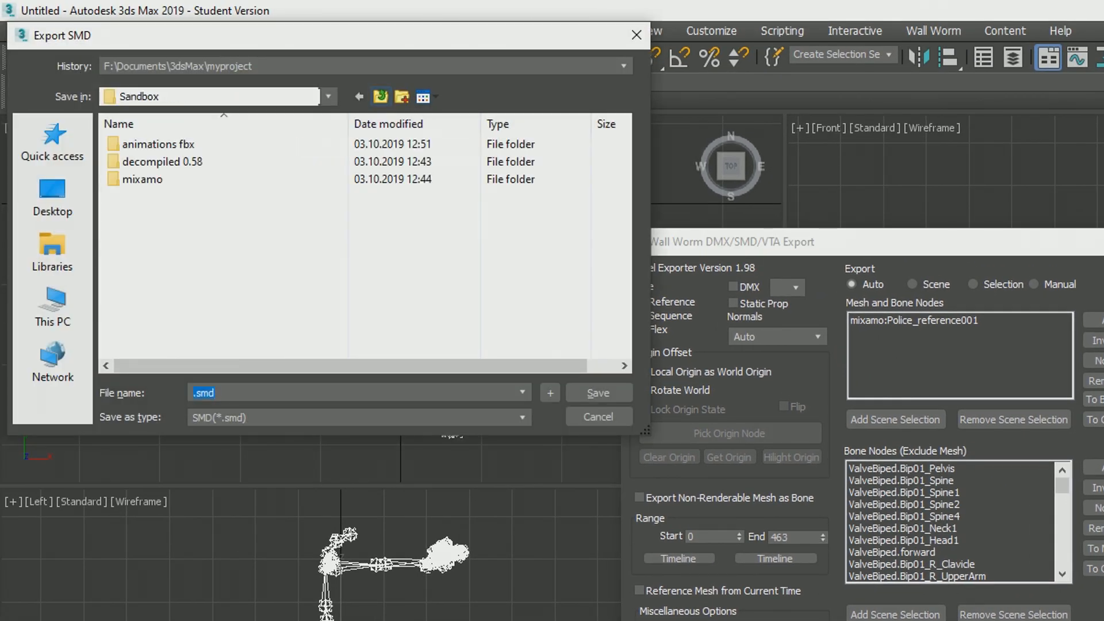
{"action": "double_click", "coordinate": [153, 179]}
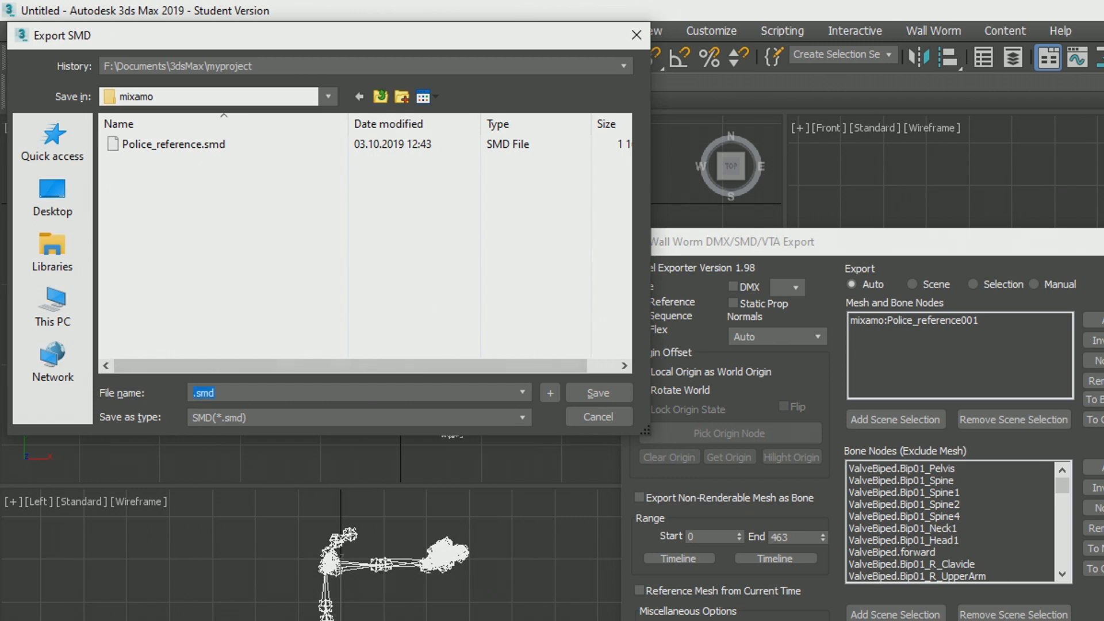
{"action": "type", "text": "robot_dance"}
{"action": "key", "text": "Return"}
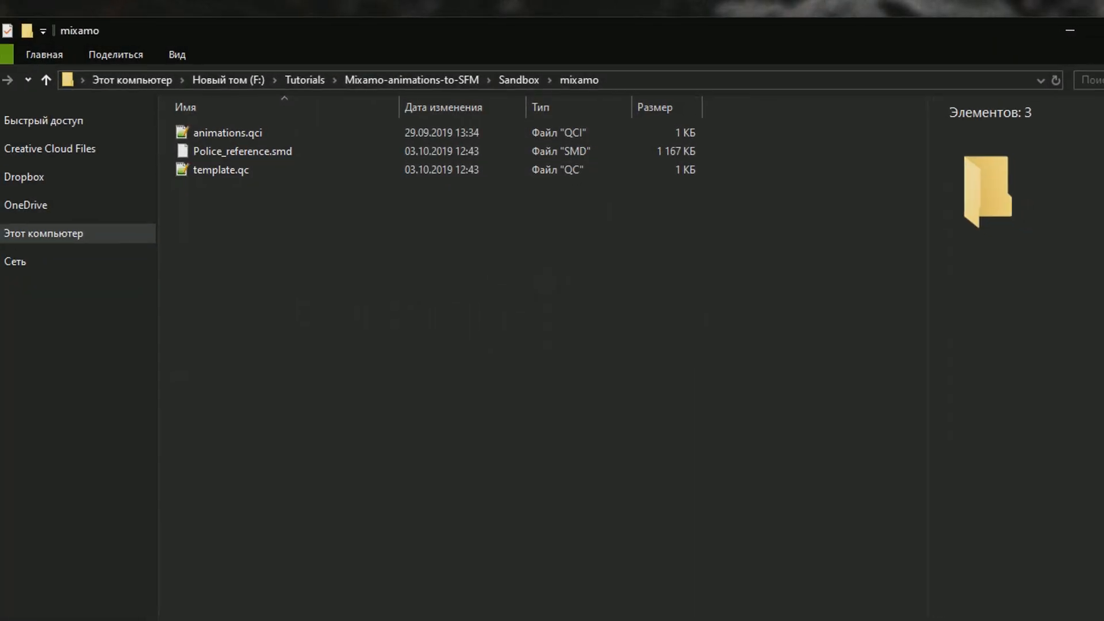
Open template.qc in Notepad++, complete the model name as mixamo_metrocop.mdl, and name the $model entry Metrocop.
{"action": "double_click", "coordinate": [312, 123]}
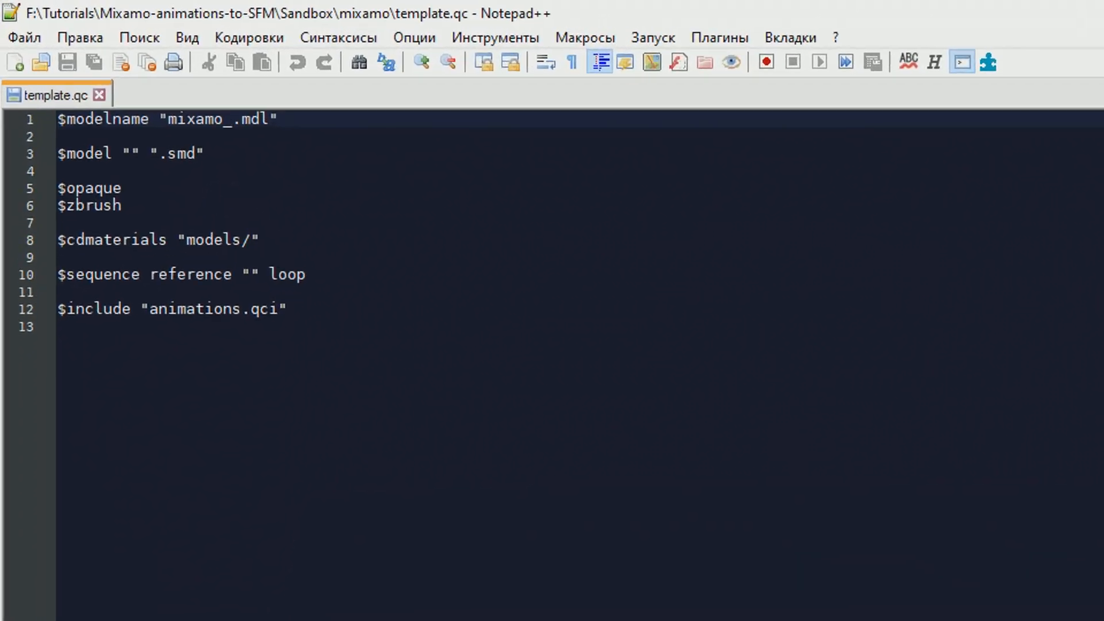
{"action": "type", "text": "metrocop"}
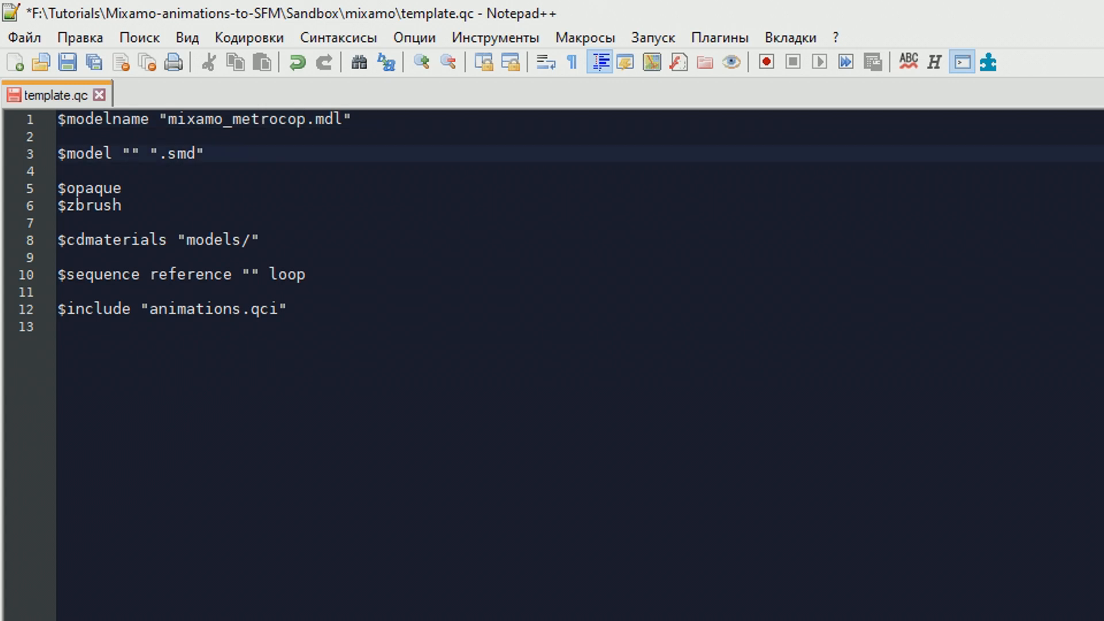
{"action": "type", "text": "Metrocop"}
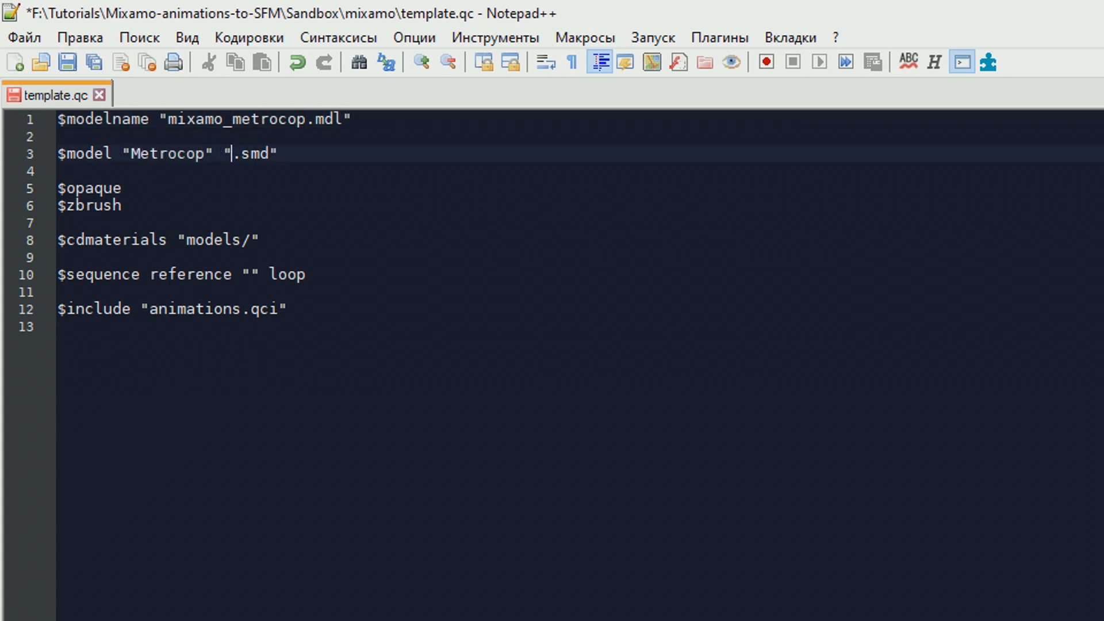
Copy the name of Police_reference.smd from the mixamo folder and use it as the $model entry's SMD file.
{"action": "key", "text": "alt+Tab"}
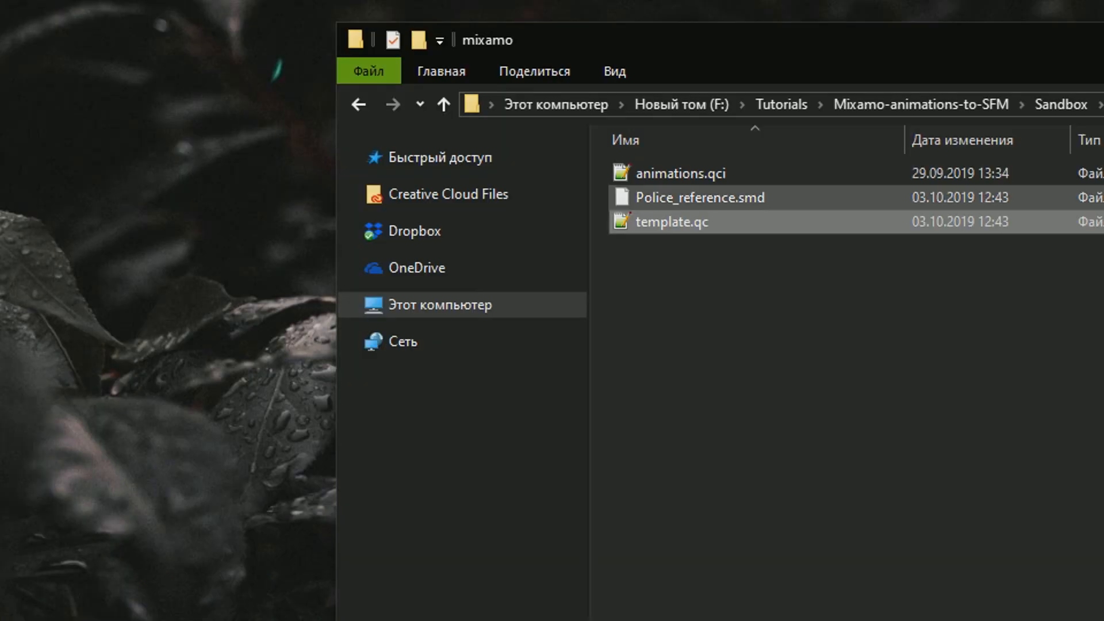
{"action": "left_click", "coordinate": [701, 197]}
{"action": "key", "text": "F2"}
{"action": "key", "text": "ctrl+c"}
{"action": "key", "text": "Escape"}
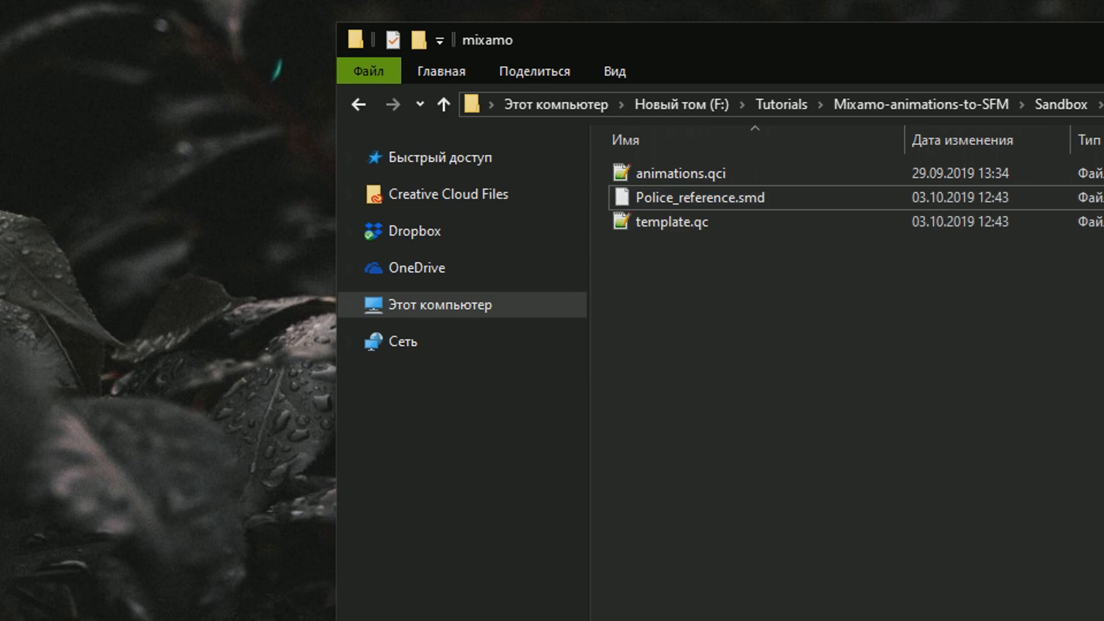
{"action": "key", "text": "alt+Tab"}
{"action": "key", "text": "ctrl+v"}
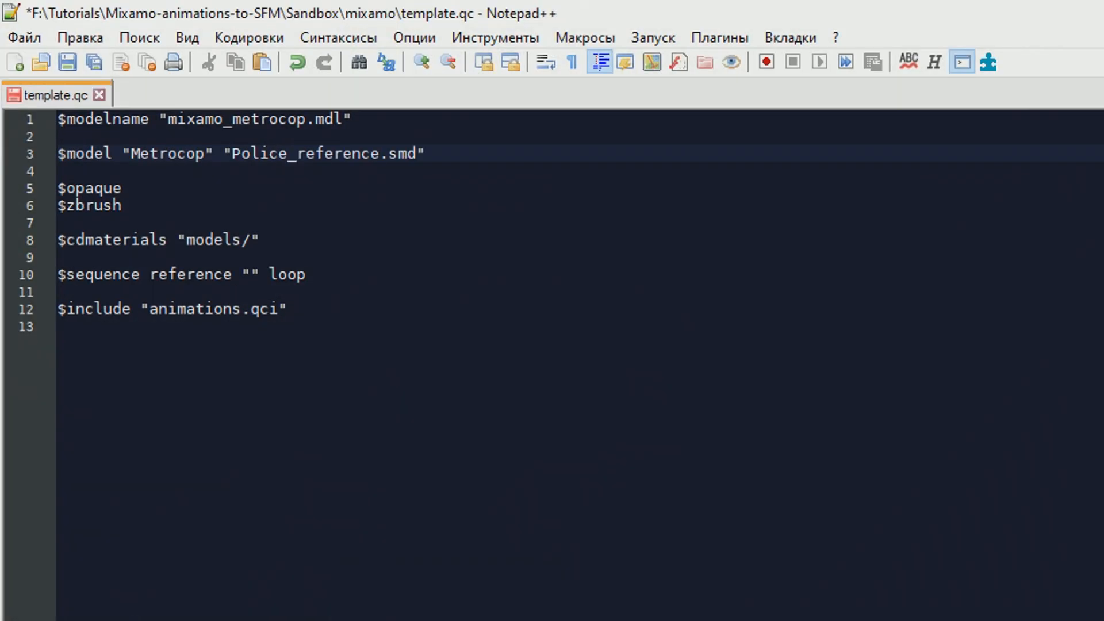
Insert the copied Police_reference name into the quotes of the $sequence reference line and switch to the mixamo folder.
{"action": "left_click", "coordinate": [250, 275]}
{"action": "key", "text": "ctrl+v"}
{"action": "key", "text": "alt+Tab"}
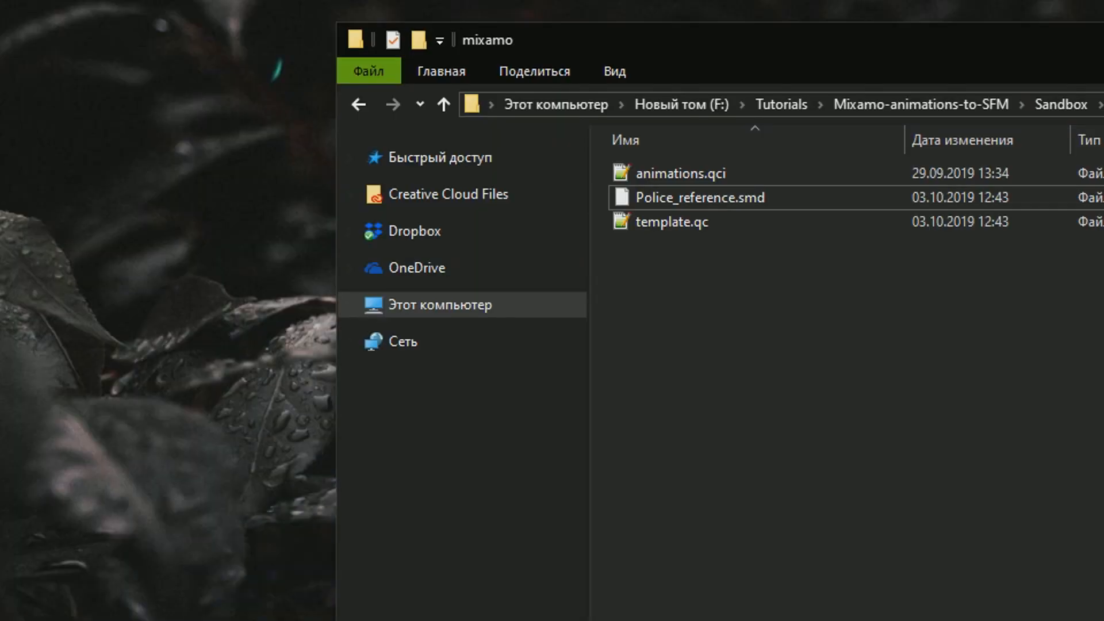
Open police.qc from the decompiled 0.58 folder and copy its $cdmaterials "models\Police\" line.
{"action": "key", "text": "BackSpace"}
{"action": "key", "text": "Up"}
{"action": "key", "text": "Return"}
{"action": "key", "text": "Down"}
{"action": "key", "text": "Return"}
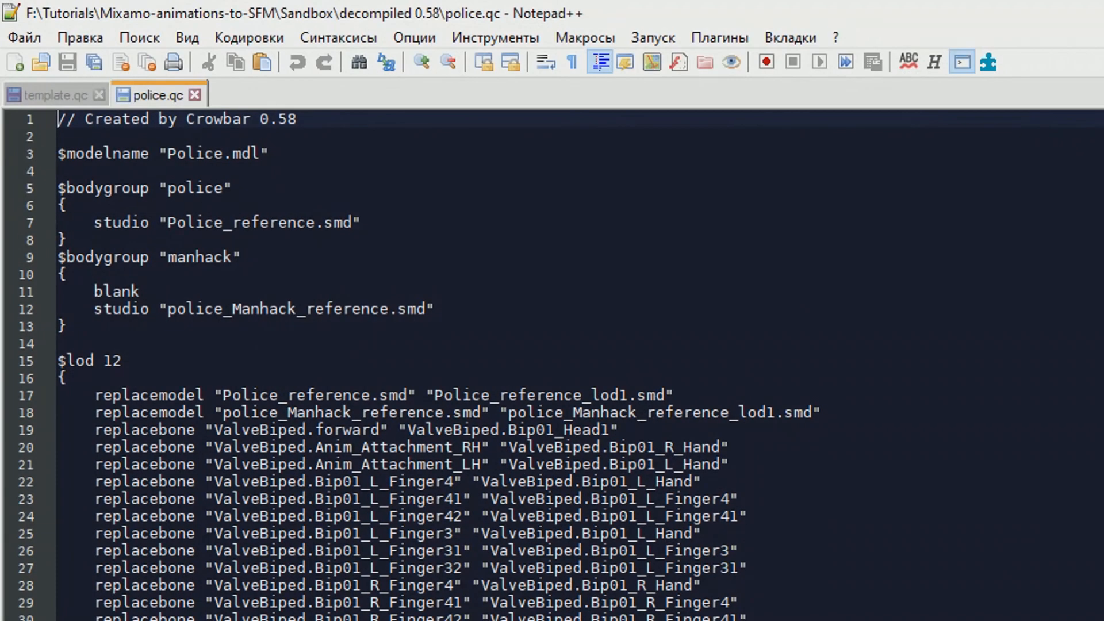
{"action": "scroll", "coordinate": [553, 365], "scroll_direction": "down", "scroll_amount": 20}
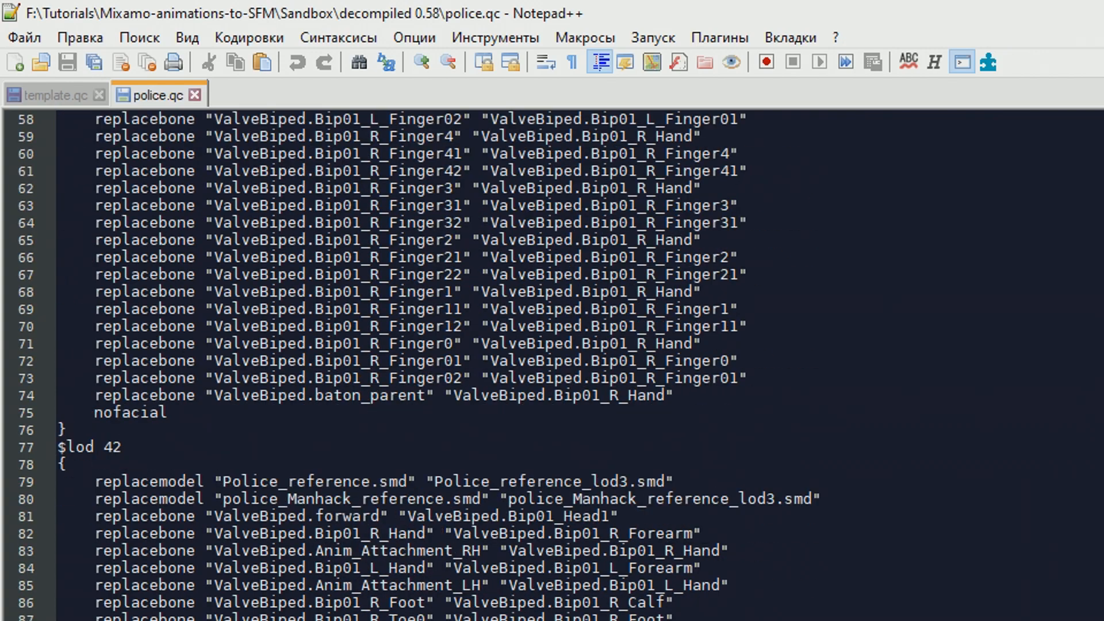
{"action": "scroll", "coordinate": [553, 366], "scroll_direction": "down", "scroll_amount": 20}
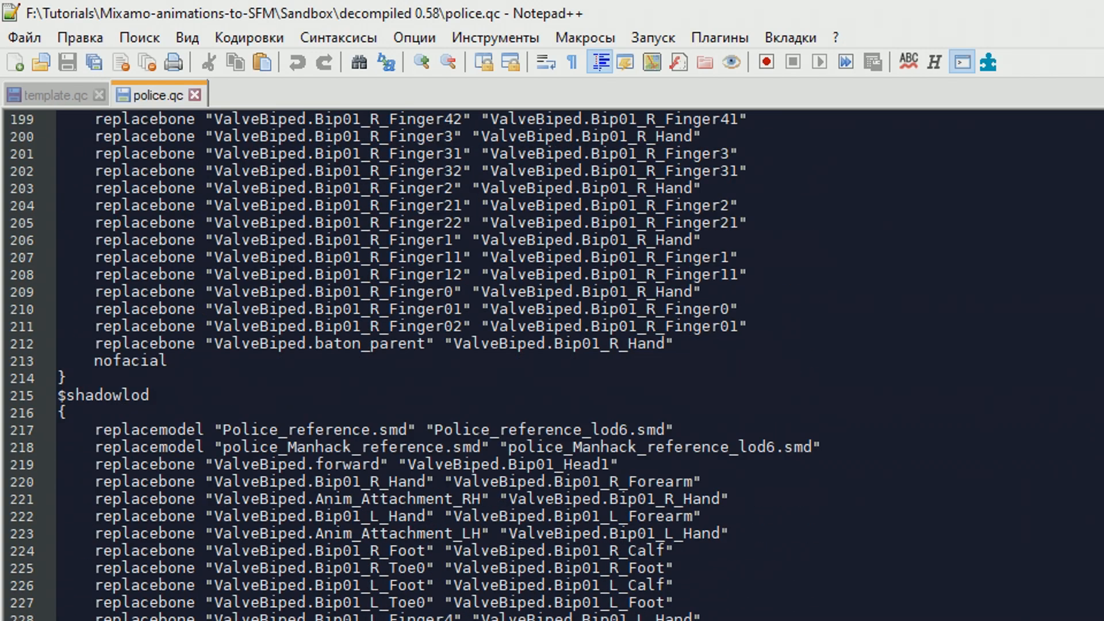
{"action": "scroll", "coordinate": [552, 365], "scroll_direction": "down", "scroll_amount": 2}
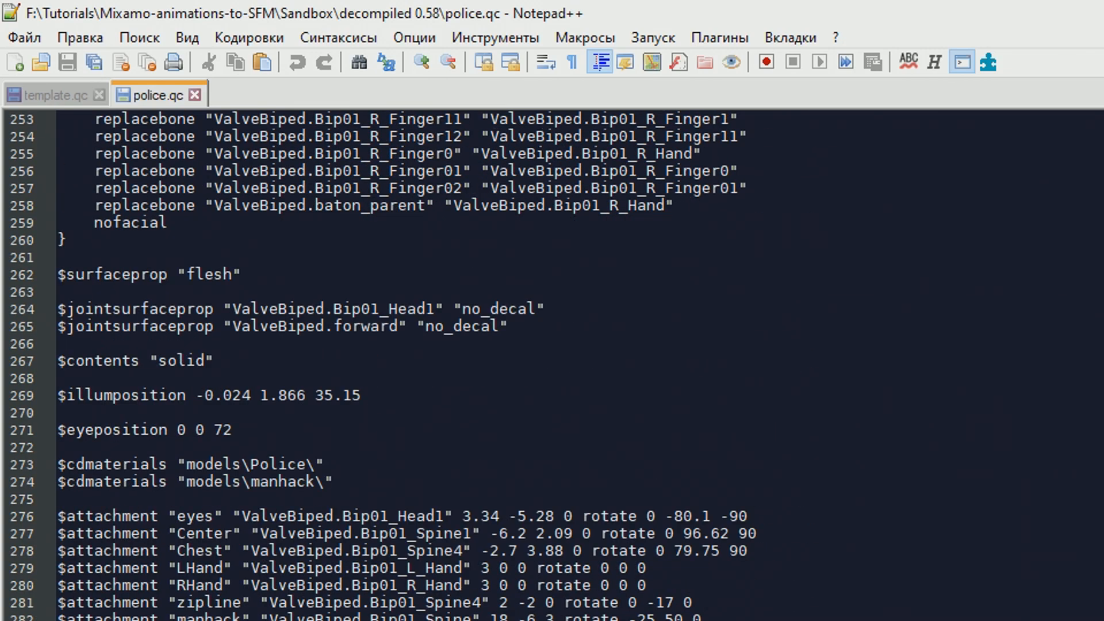
{"action": "left_click_drag", "start_coordinate": [324, 465], "coordinate": [58, 465]}
{"action": "key", "text": "ctrl+c"}
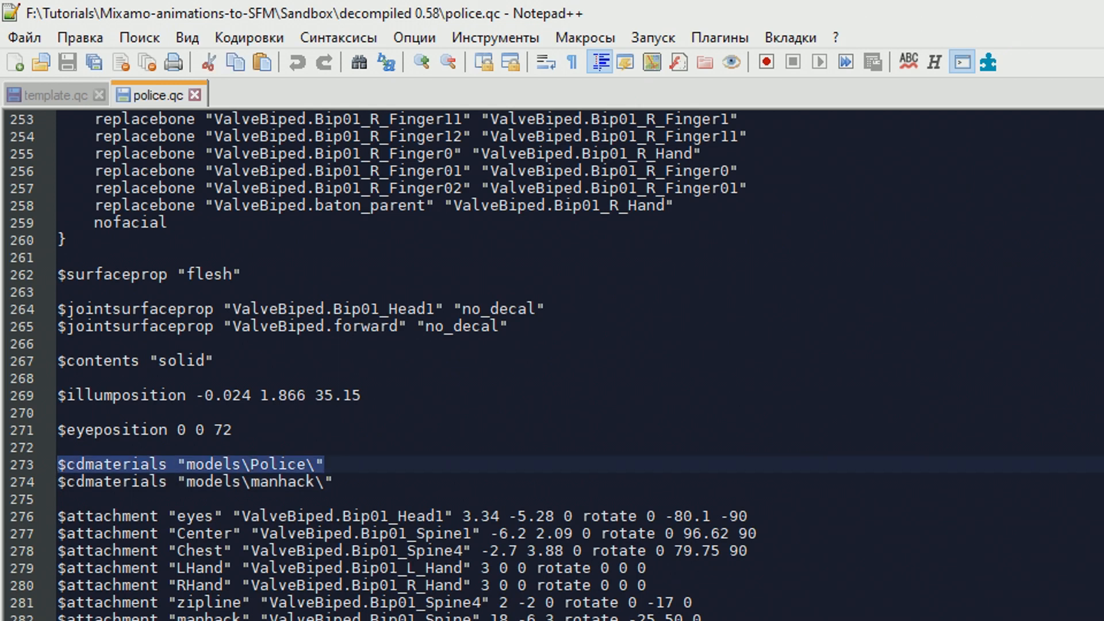
Replace the $cdmaterials line in template.qc with the copied "models\Police\" line, close police.qc, and save template.qc.
{"action": "key", "text": "ctrl+Tab"}
{"action": "key", "text": "Up"}
{"action": "key", "text": "Up"}
{"action": "key", "text": "shift+Up"}
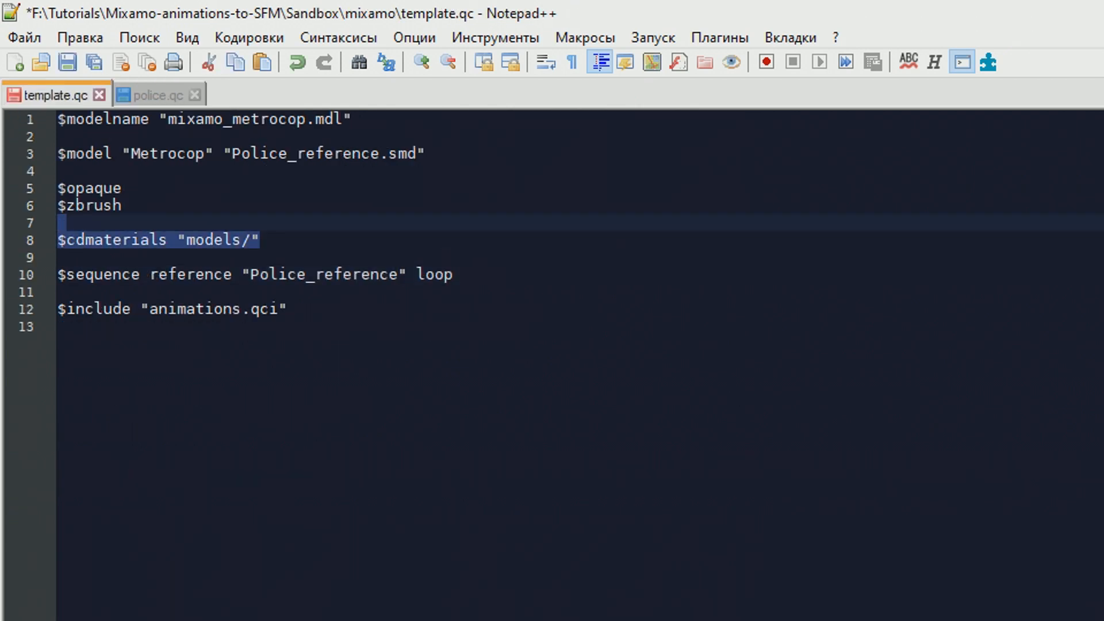
{"action": "left_click_drag", "start_coordinate": [58, 223], "coordinate": [58, 240]}
{"action": "left_click", "coordinate": [195, 95]}
{"action": "key", "text": "ctrl+v"}
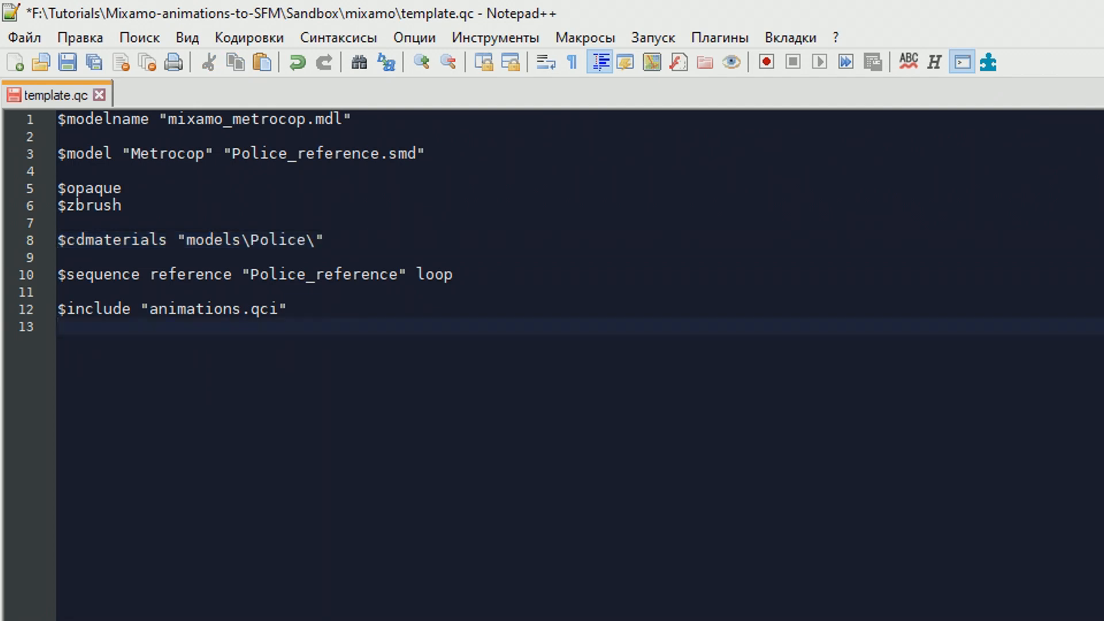
{"action": "key", "text": "ctrl+s"}
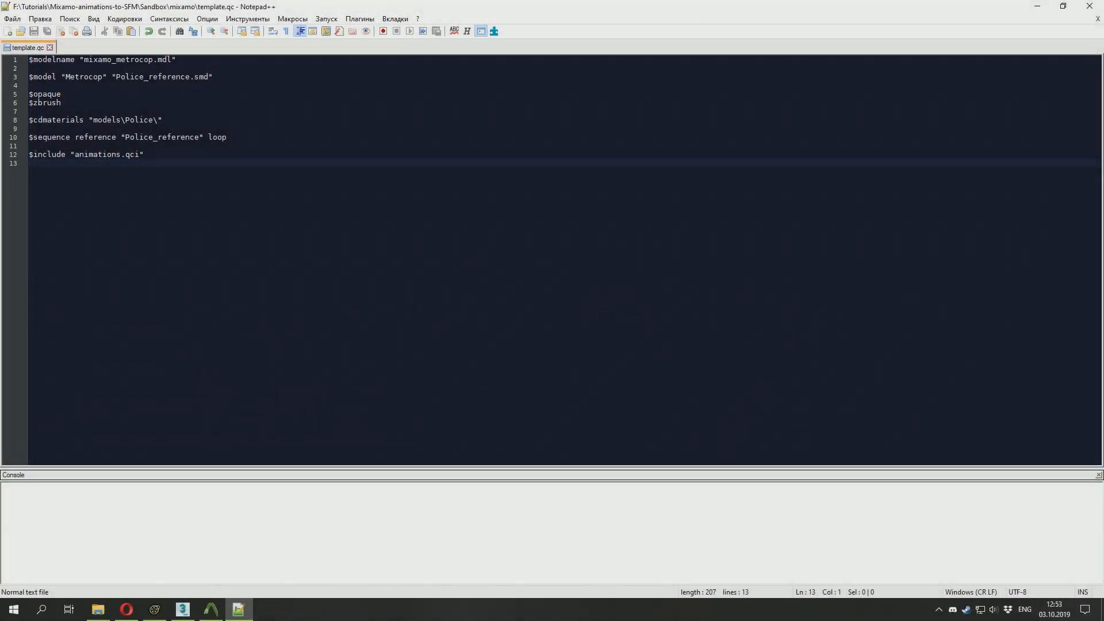
Open the included animations.qci file from the Sandbox mixamo folder in Notepad++.
{"action": "left_click_drag", "start_coordinate": [75, 154], "coordinate": [143, 155]}
{"action": "left_click", "coordinate": [28, 163]}
{"action": "left_click", "coordinate": [238, 609]}
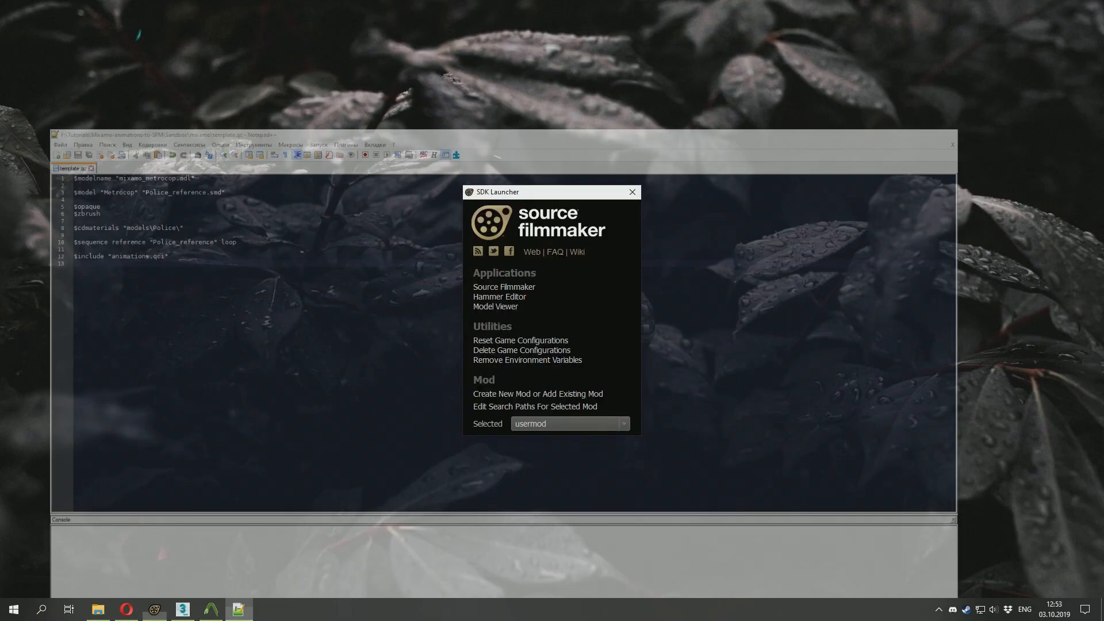
{"action": "left_click", "coordinate": [99, 609]}
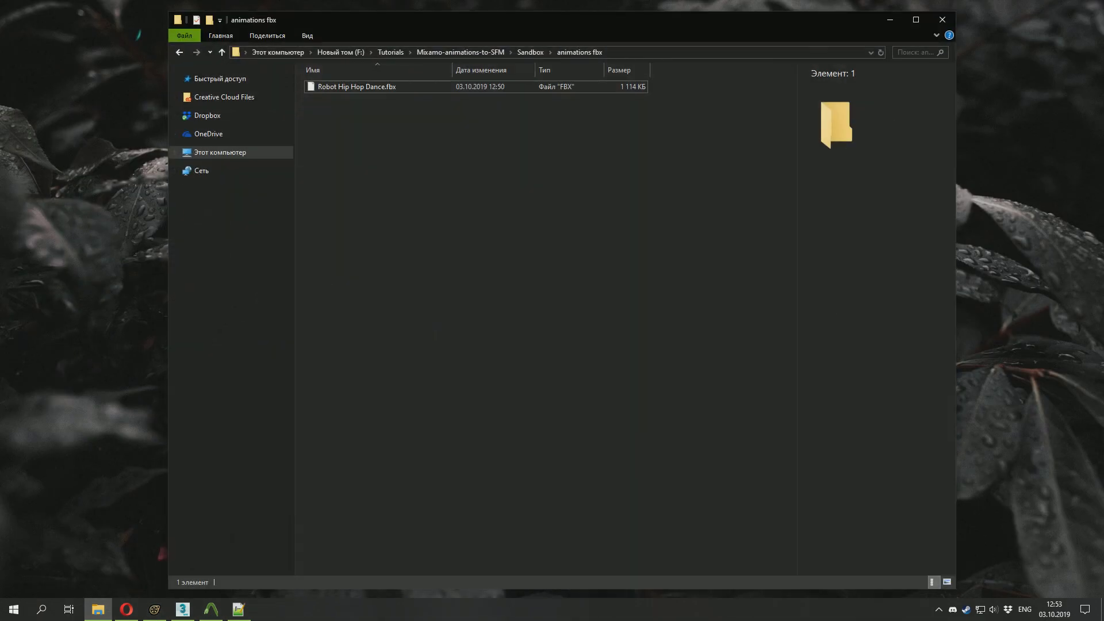
{"action": "key", "text": "alt+Left"}
{"action": "double_click", "coordinate": [348, 110]}
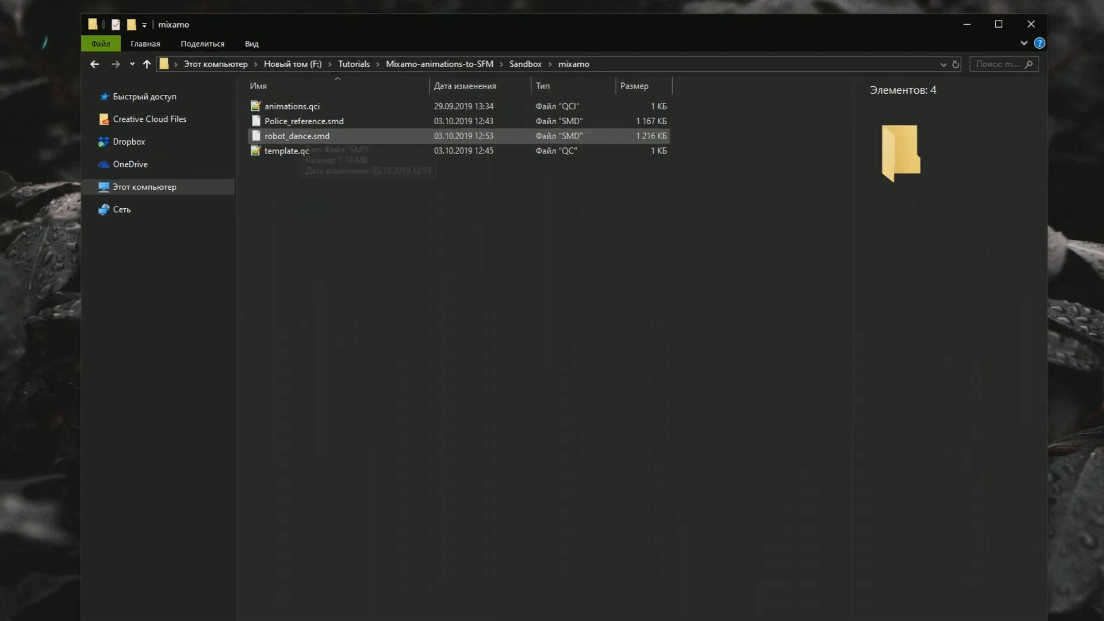
{"action": "double_click", "coordinate": [292, 106]}
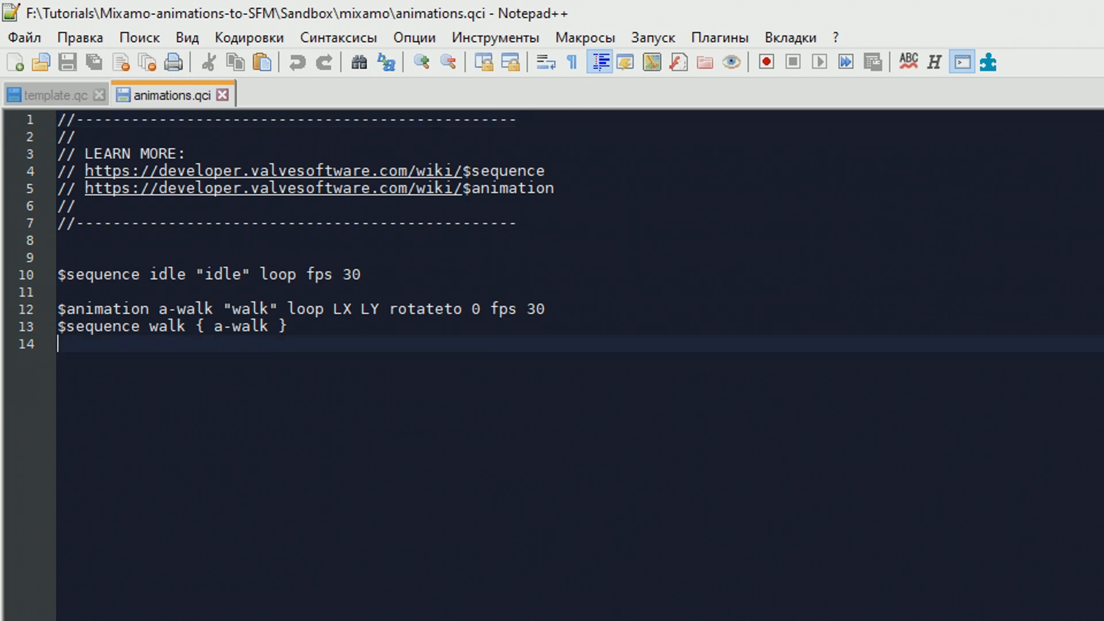
Delete the a-walk $animation line and the walk $sequence line from animations.qci.
{"action": "key", "text": "shift+Up"}
{"action": "key", "text": "shift+Up"}
{"action": "key", "text": "shift+Up"}
{"action": "key", "text": "Delete"}
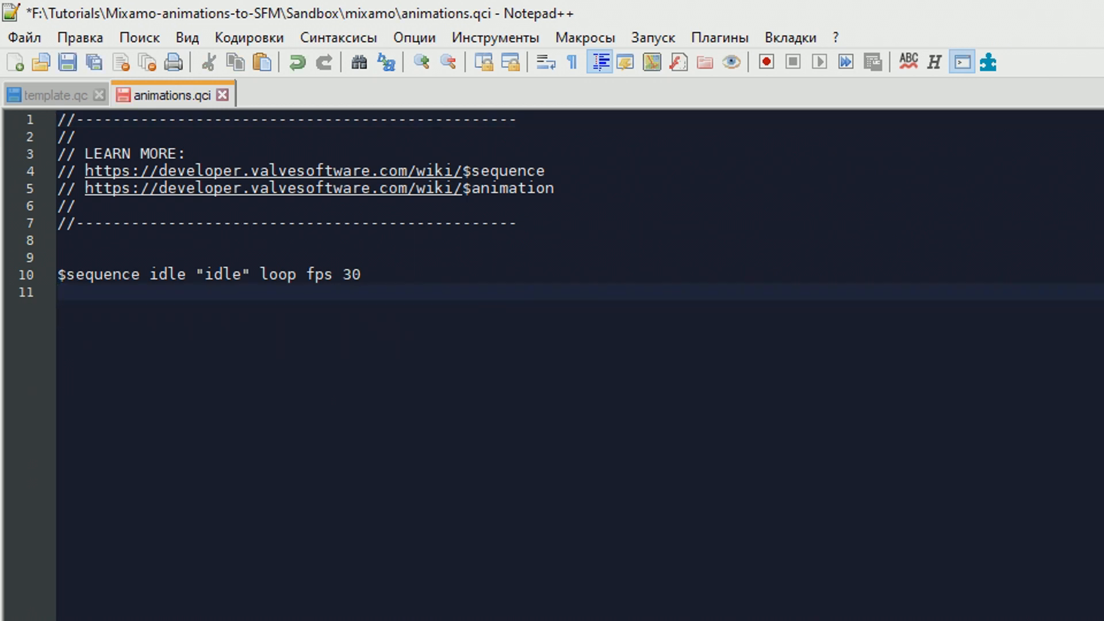
Change both the name and the quoted SMD file of the idle $sequence line to robot_dance.
{"action": "double_click", "coordinate": [167, 275]}
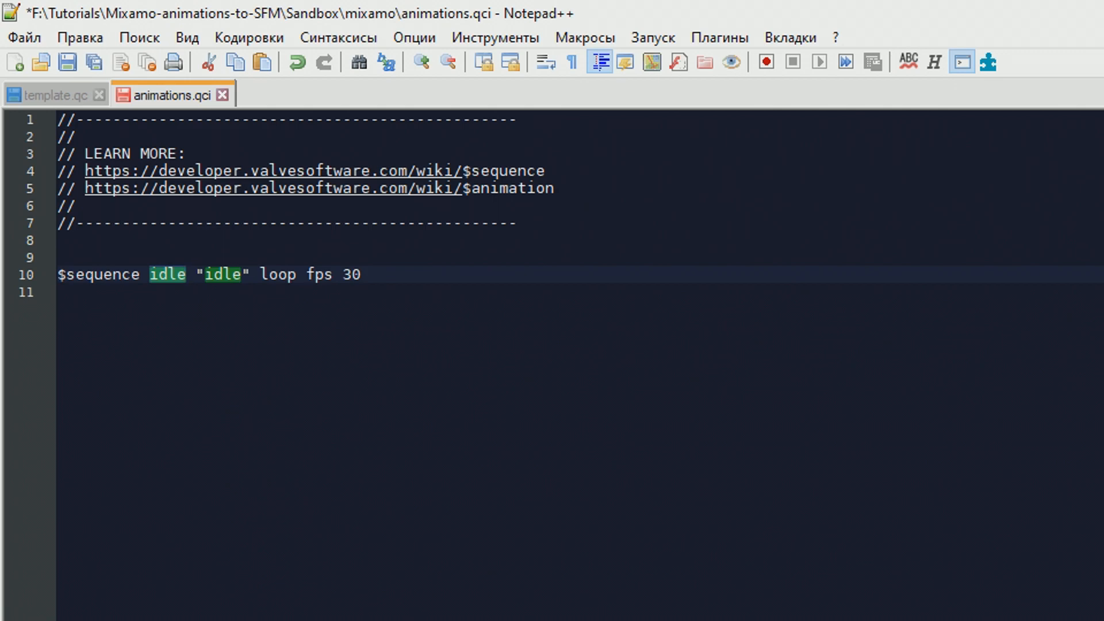
{"action": "type", "text": "robot_danc"}
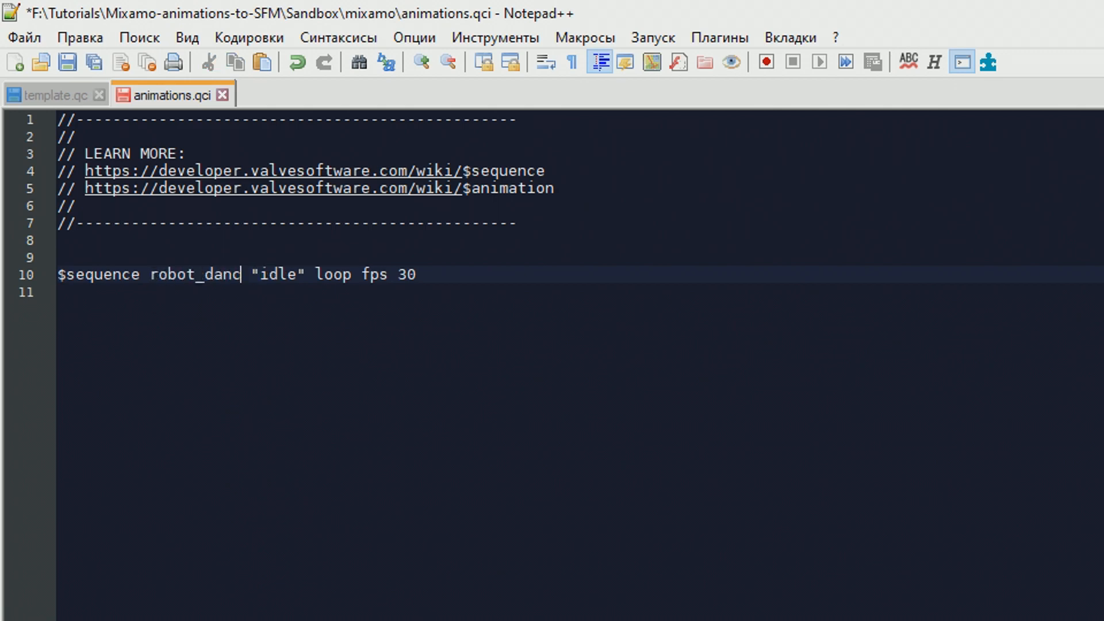
{"action": "type", "text": "e"}
{"action": "key", "text": "shift+Right"}
{"action": "key", "text": "shift+Right"}
{"action": "key", "text": "shift+Right"}
{"action": "key", "text": "shift+Right"}
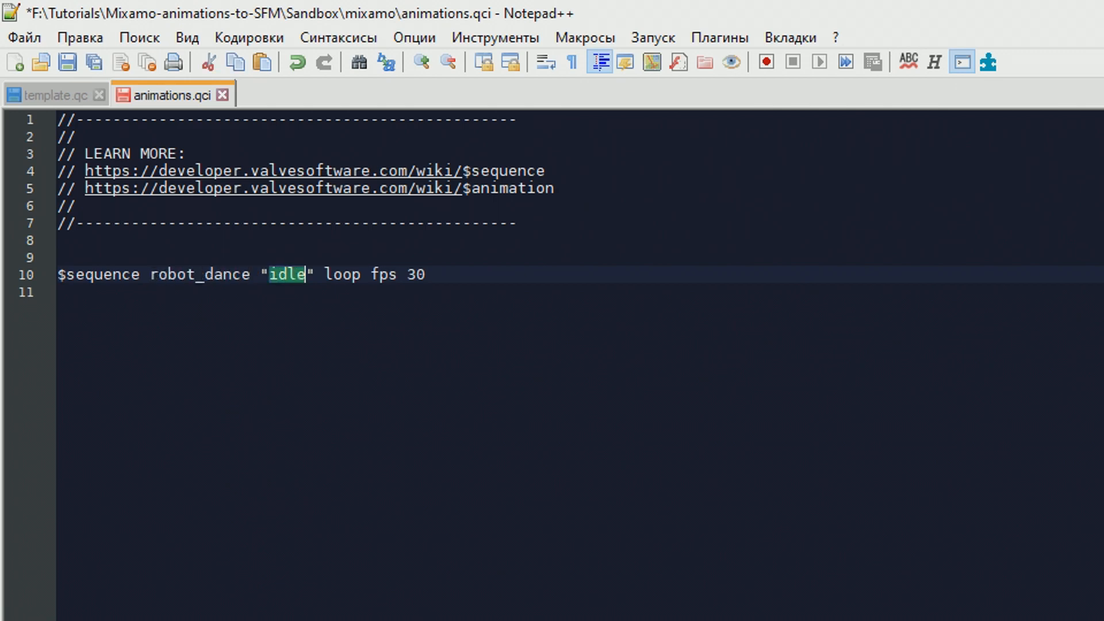
{"action": "type", "text": "robot_dance"}
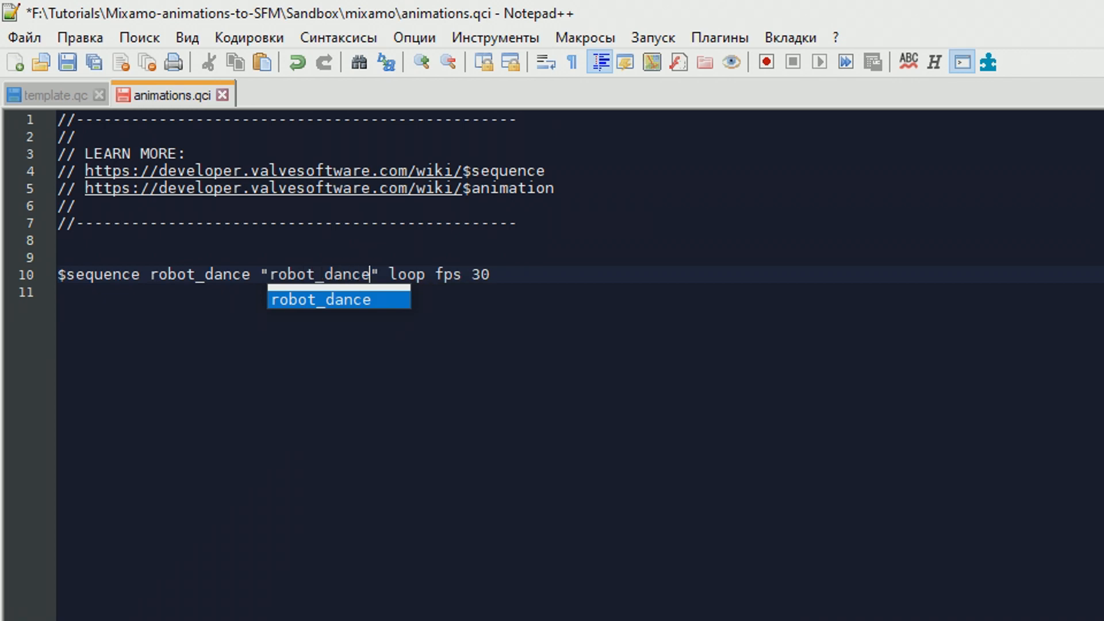
{"action": "key", "text": "Escape"}
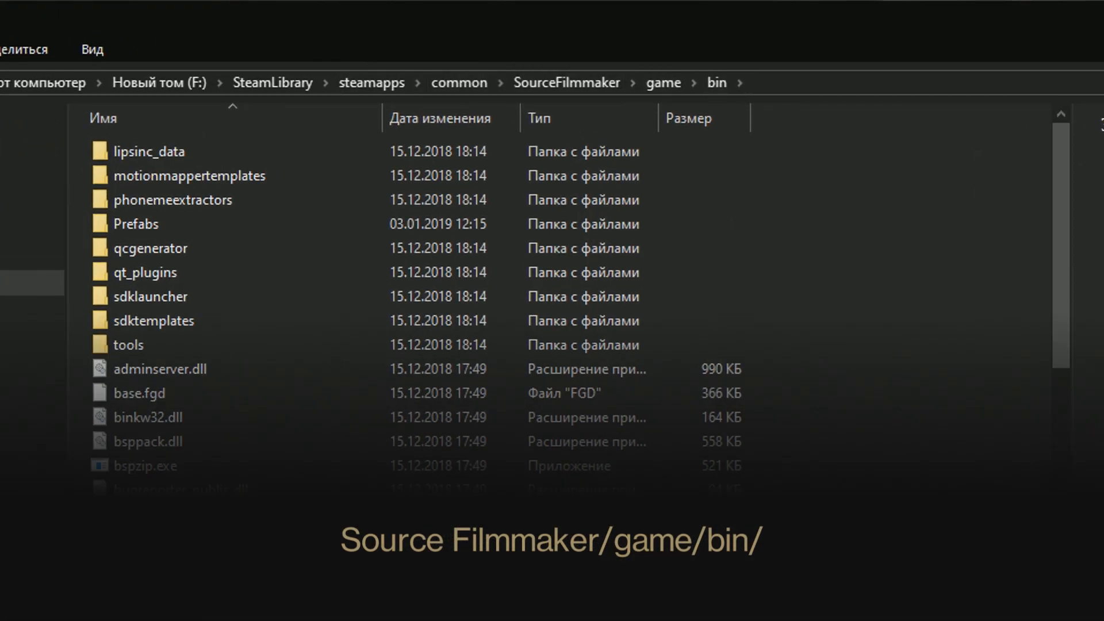
Locate and select studiomdl.exe in the SourceFilmmaker game\bin folder.
{"action": "left_click_drag", "start_coordinate": [1061, 230], "coordinate": [1062, 445]}
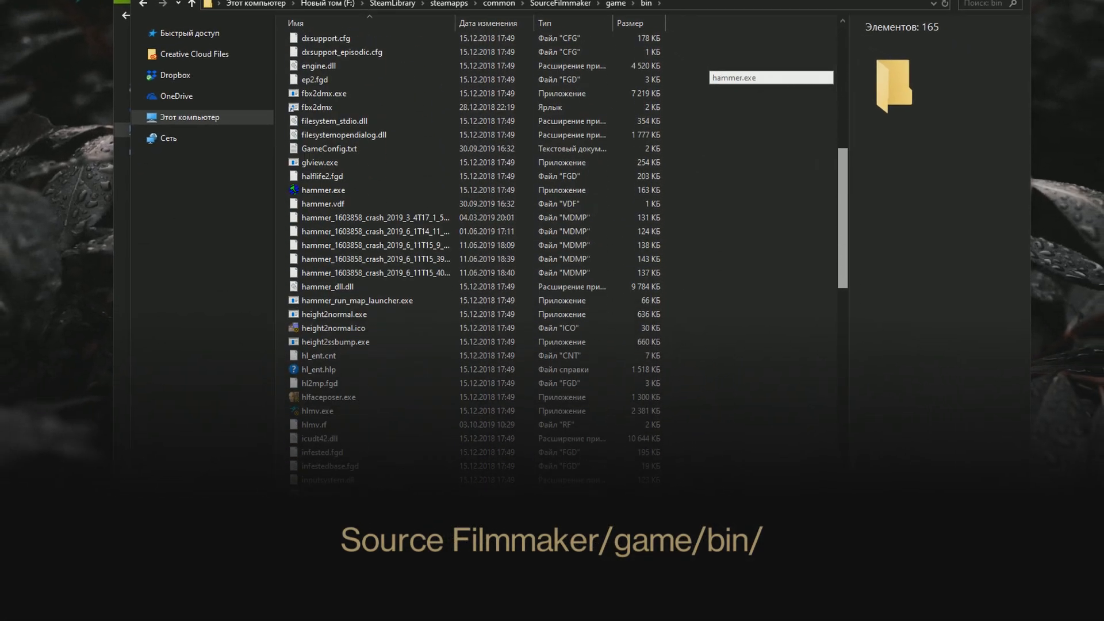
{"action": "left_click_drag", "start_coordinate": [843, 219], "coordinate": [843, 433]}
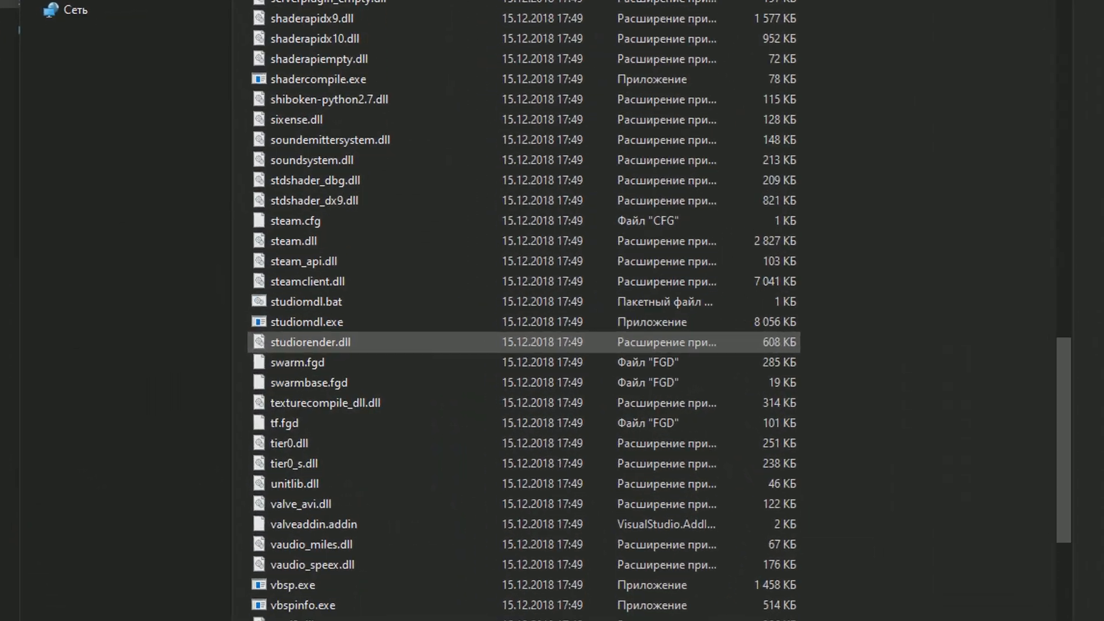
{"action": "left_click", "coordinate": [307, 322]}
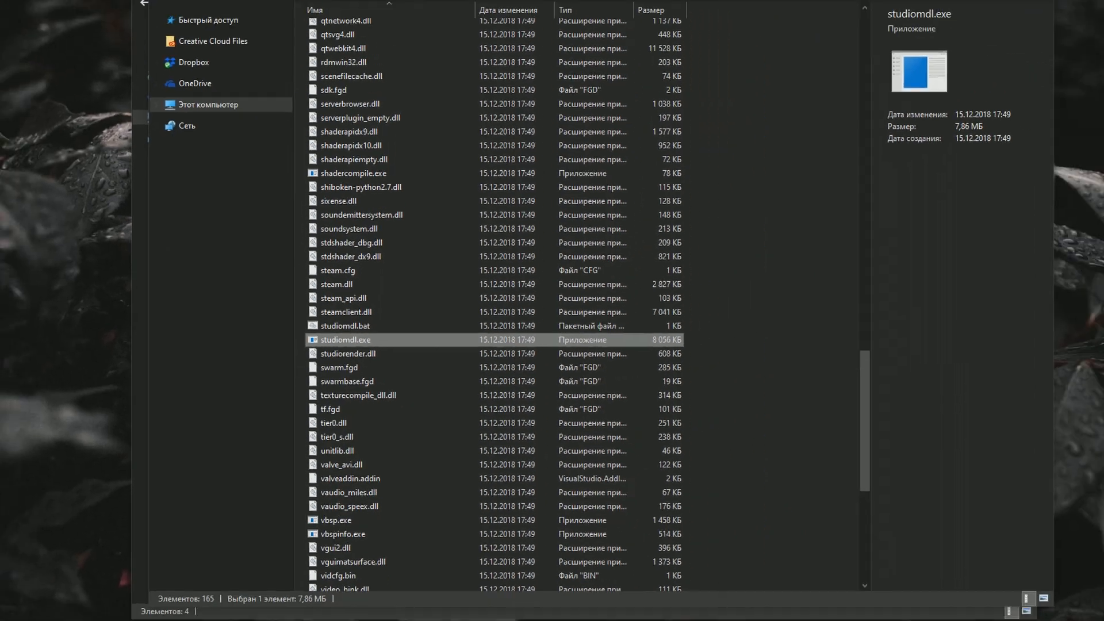
Compile the model by running studiomdl.exe on template.qc from the mixamo folder, and minimise both folder windows.
{"action": "left_click", "coordinate": [98, 610]}
{"action": "left_click", "coordinate": [50, 555]}
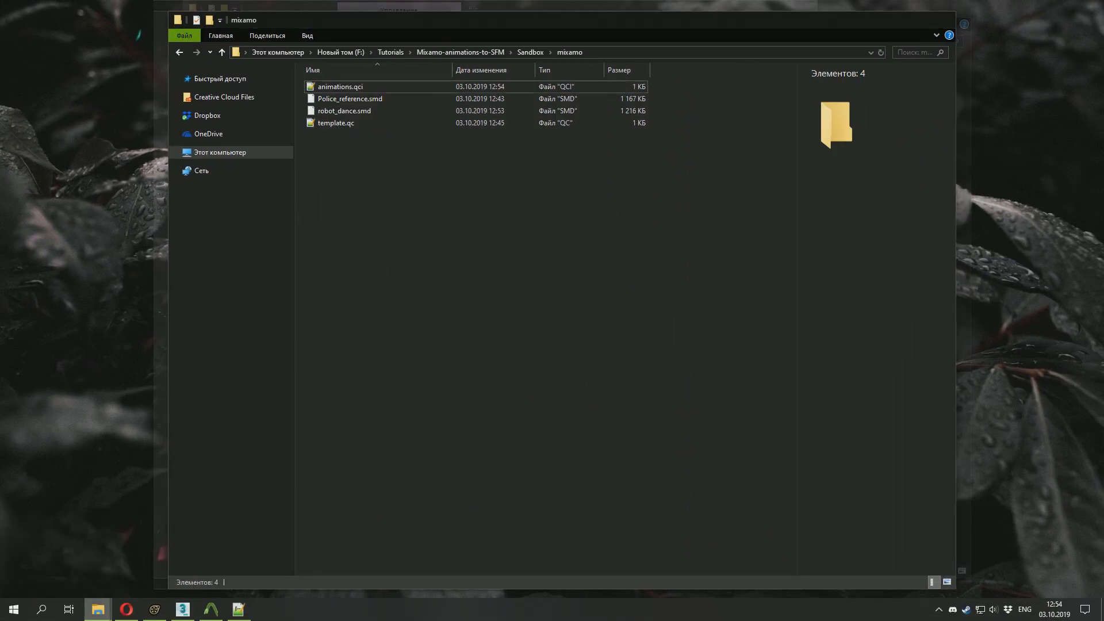
{"action": "left_click", "coordinate": [335, 123]}
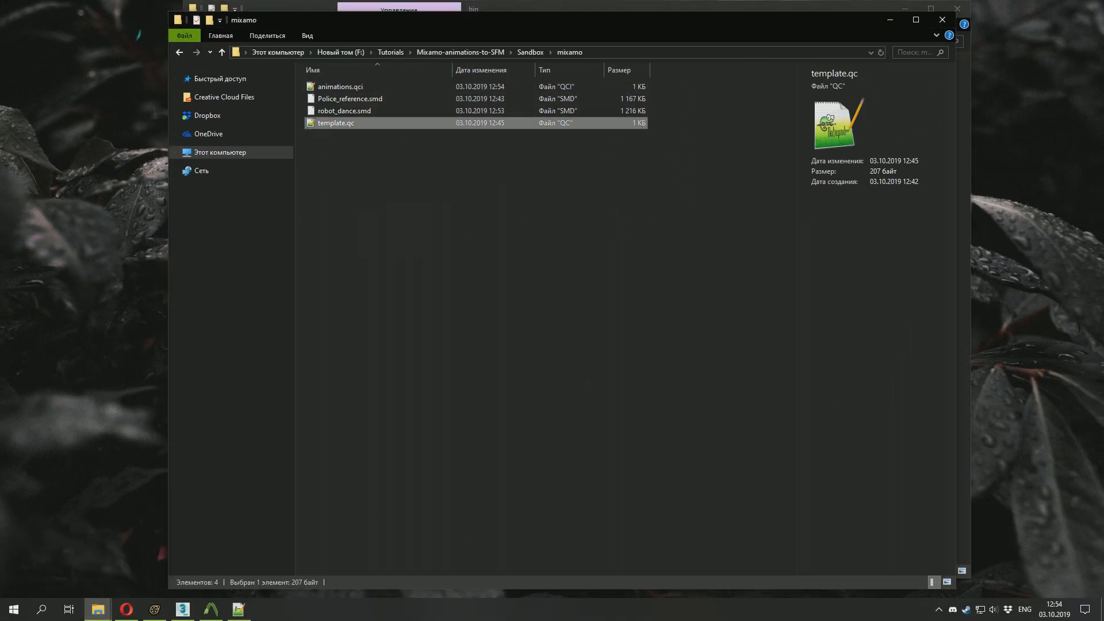
{"action": "left_click_drag", "start_coordinate": [336, 123], "coordinate": [405, 348]}
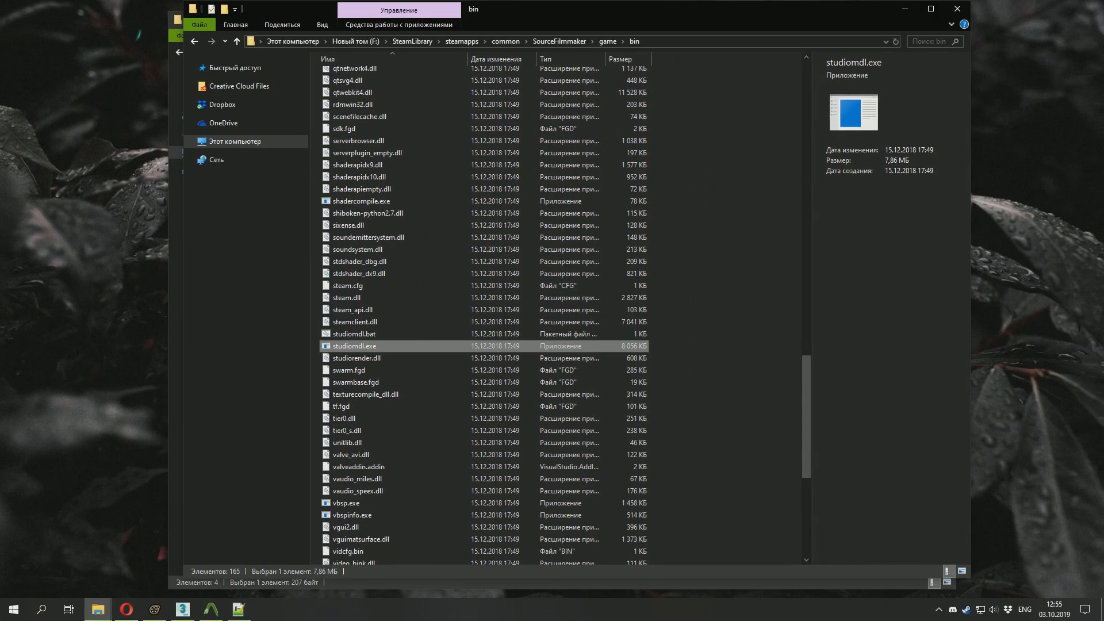
{"action": "left_click", "coordinate": [900, 13]}
{"action": "left_click", "coordinate": [890, 20]}
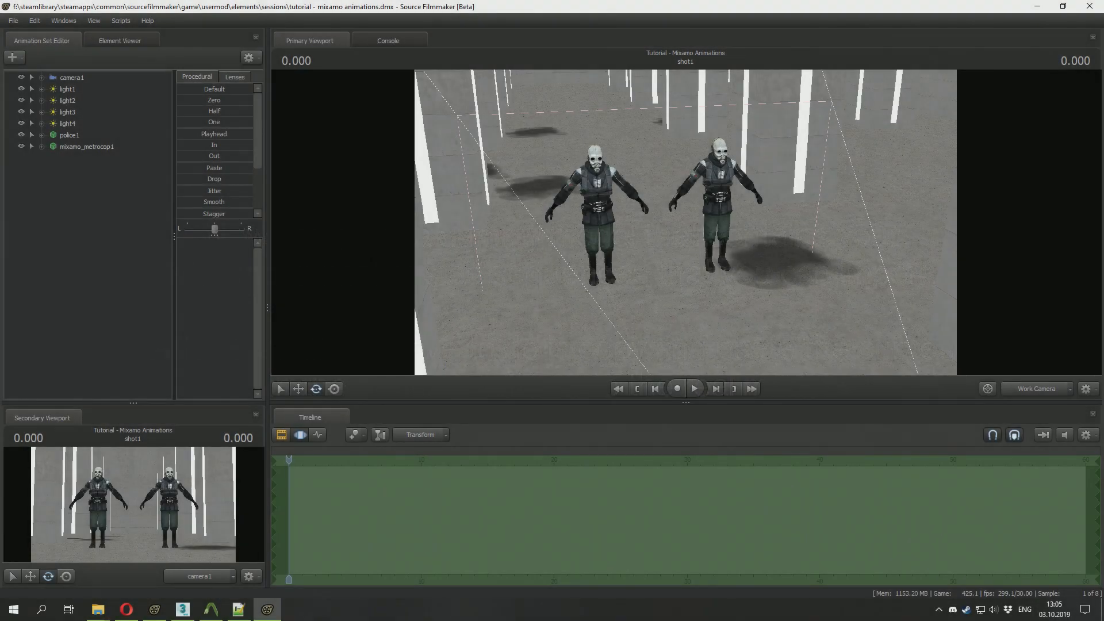
In Source Filmmaker, import the robot_dance sequence onto the mixamo_metrocop1 animation set without generating root motion.
{"action": "left_click", "coordinate": [69, 134]}
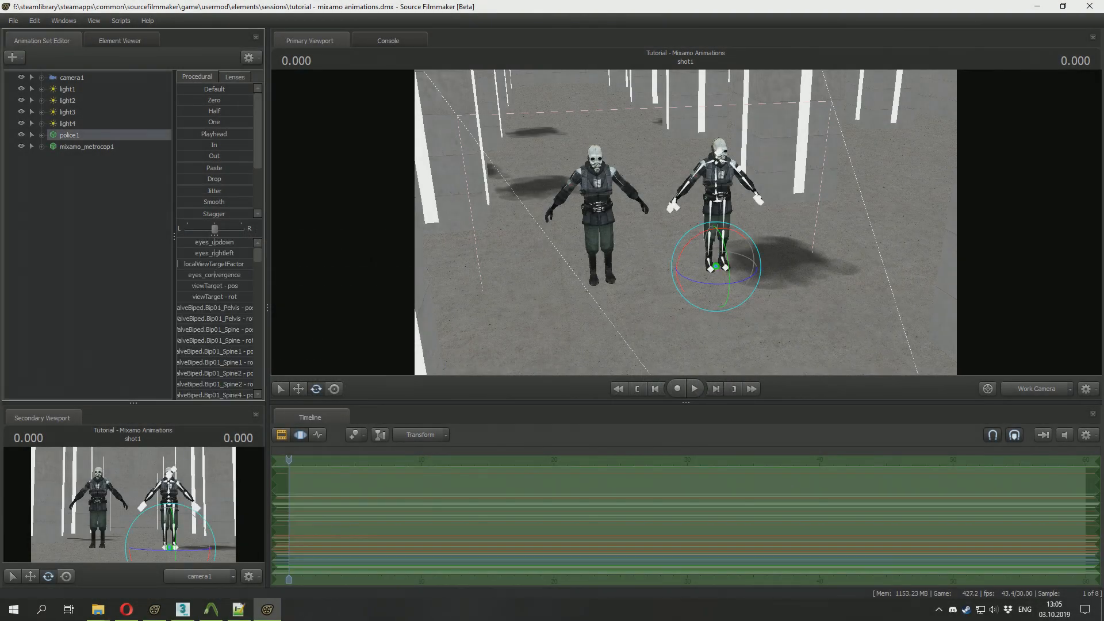
{"action": "left_click", "coordinate": [86, 146]}
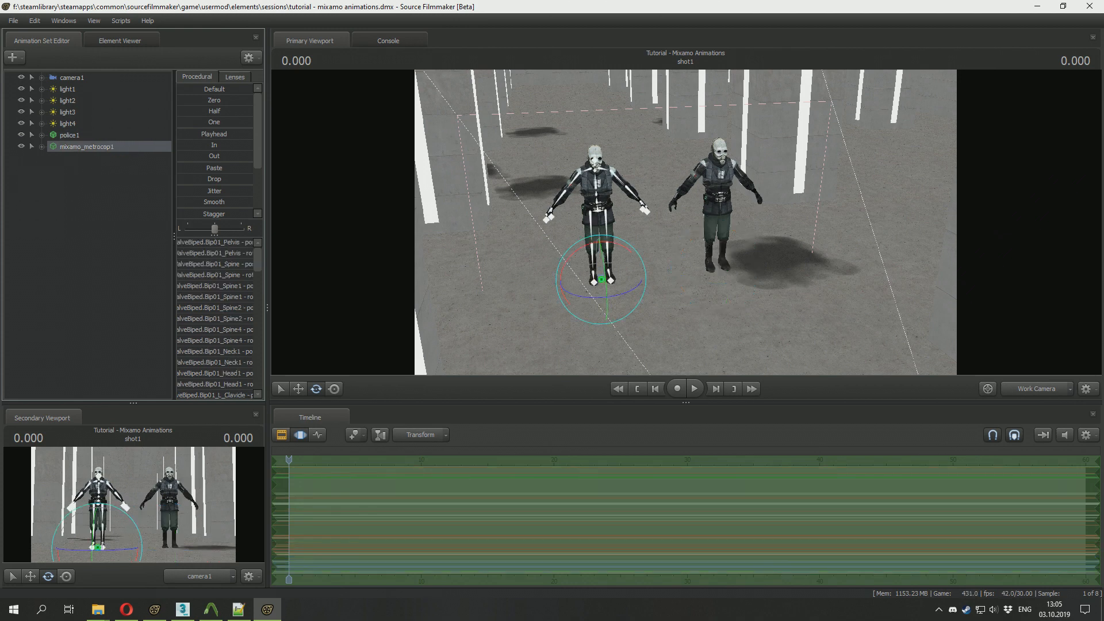
{"action": "right_click", "coordinate": [131, 147]}
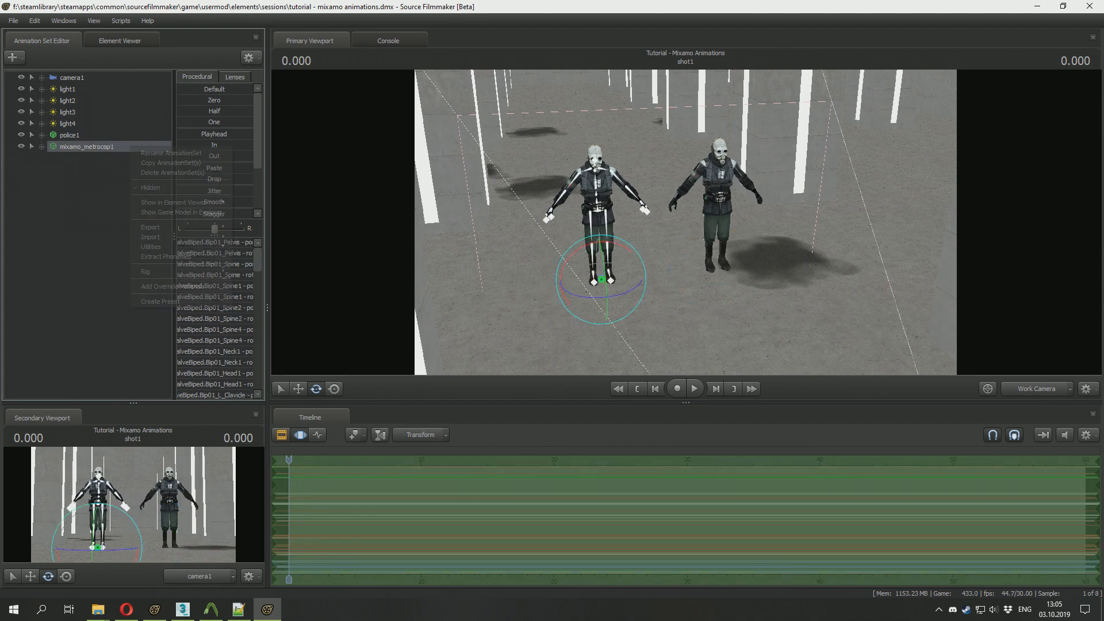
{"action": "mouse_move", "coordinate": [172, 236]}
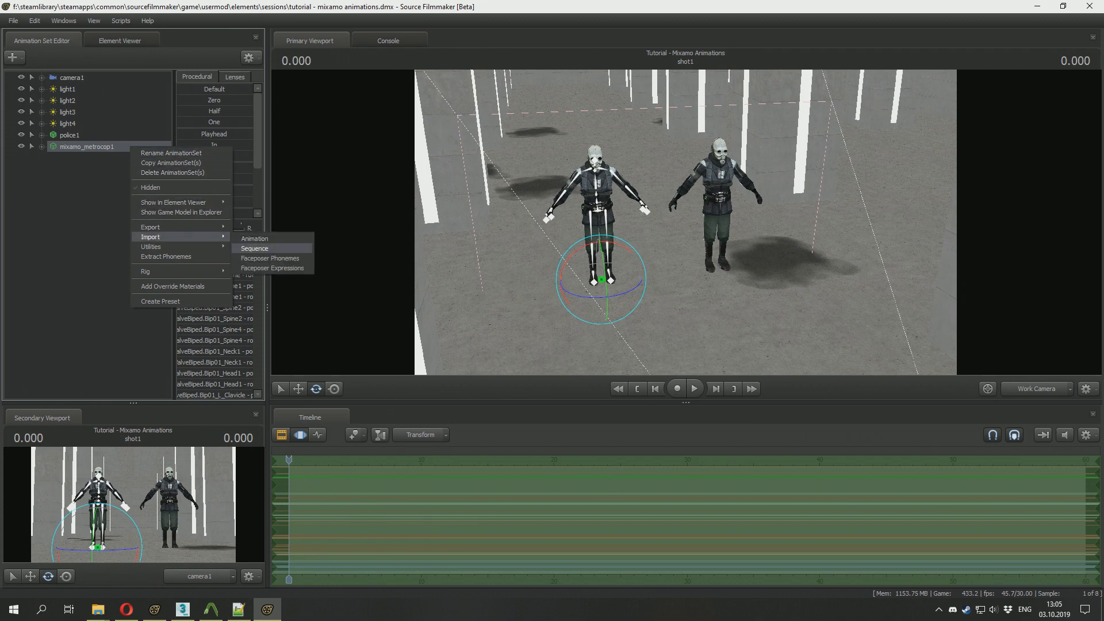
{"action": "left_click", "coordinate": [254, 248]}
{"action": "left_click", "coordinate": [326, 360]}
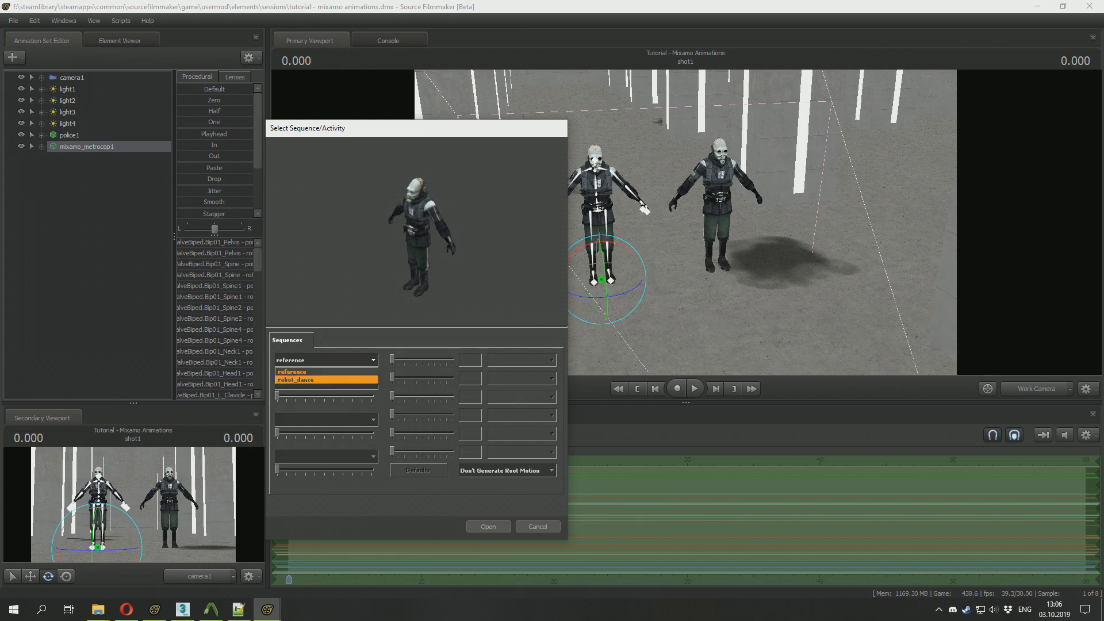
{"action": "left_click", "coordinate": [326, 380]}
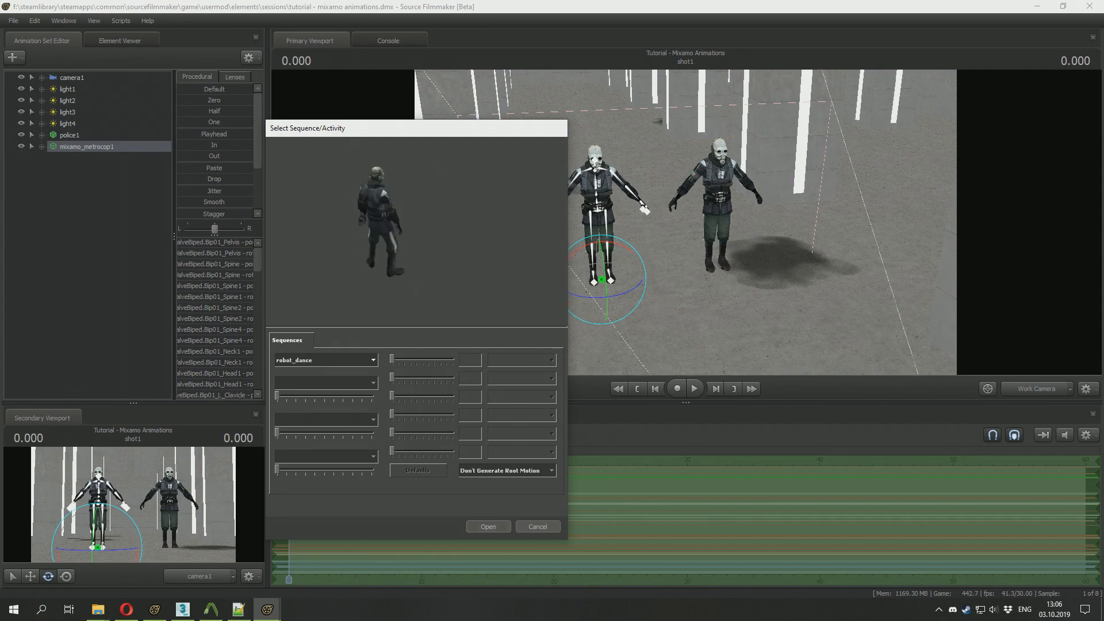
{"action": "left_click", "coordinate": [488, 527]}
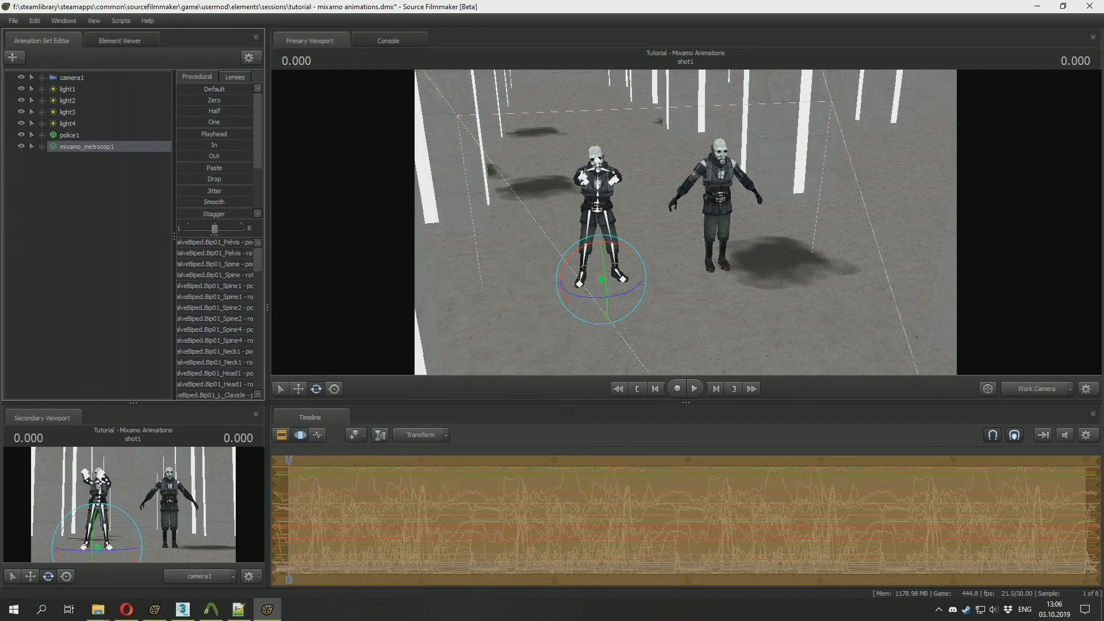
Check the full length of the imported animation against shot1 in the Clip Editor and return to the Motion Editor.
{"action": "scroll", "coordinate": [686, 520], "scroll_direction": "down", "scroll_amount": 3}
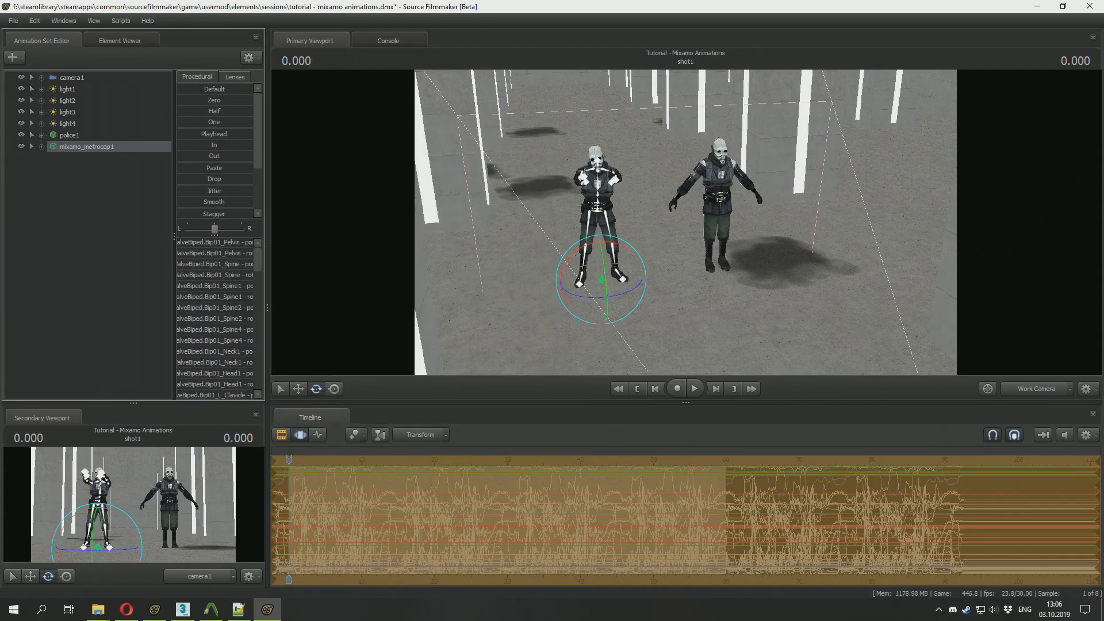
{"action": "key", "text": "F3"}
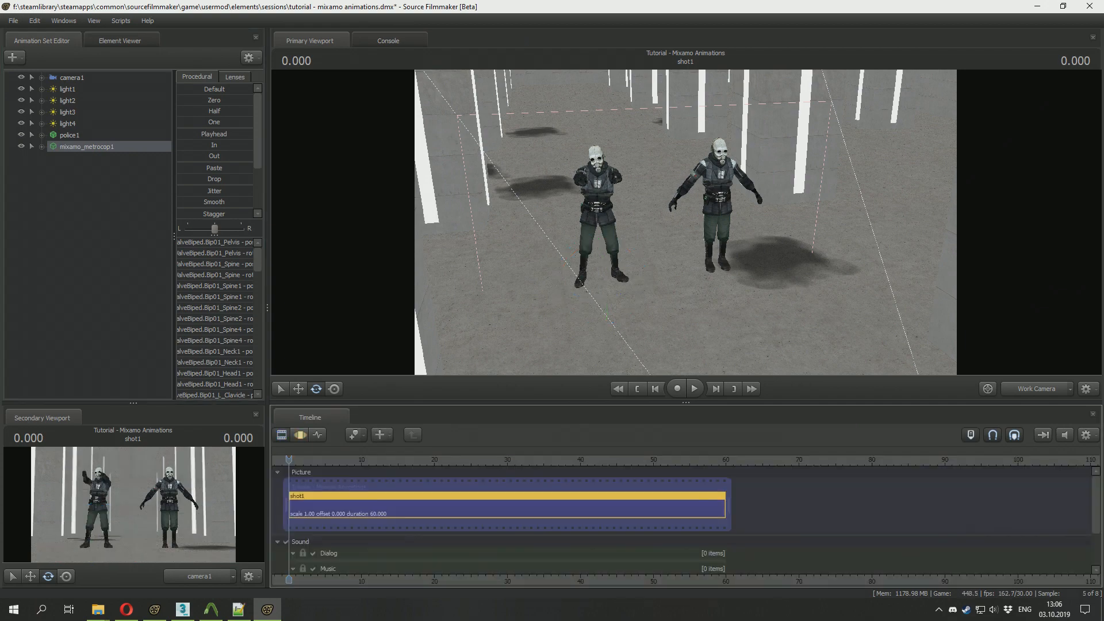
{"action": "left_click", "coordinate": [300, 435]}
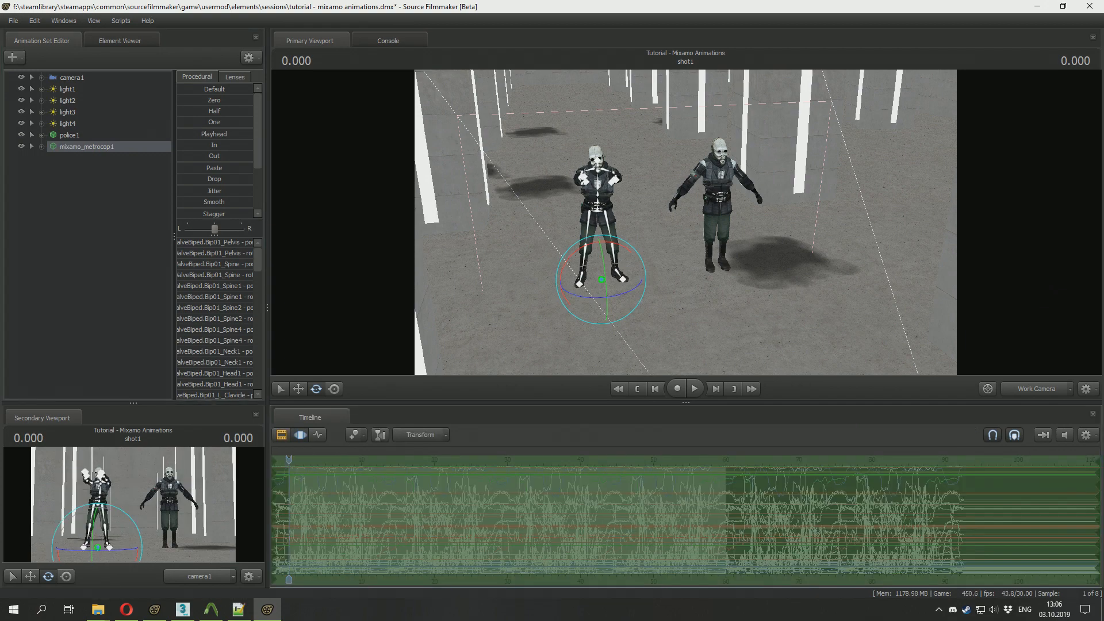
Zero the rootTransform control of mixamo_metrocop1 and clear the selection.
{"action": "left_click", "coordinate": [42, 147]}
{"action": "left_click", "coordinate": [91, 169]}
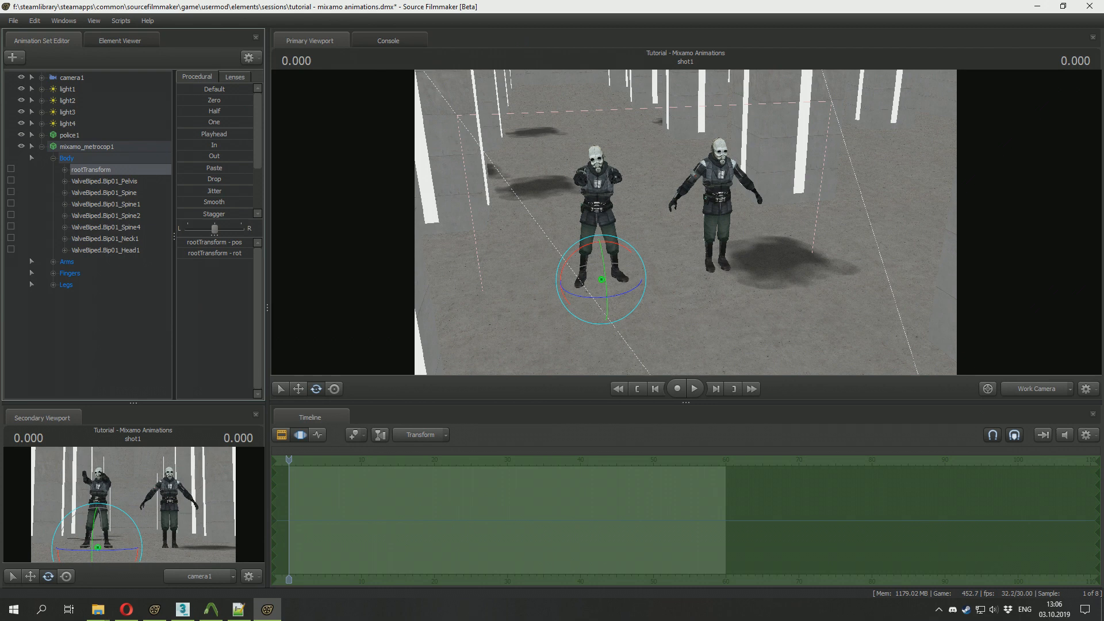
{"action": "left_click", "coordinate": [214, 100]}
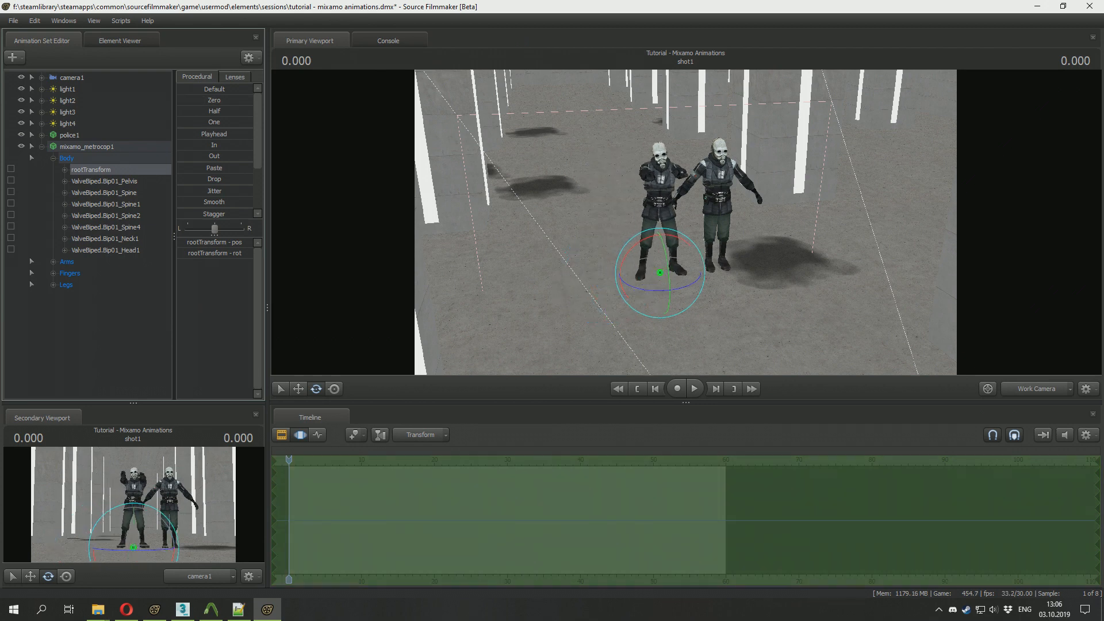
{"action": "left_click", "coordinate": [42, 147]}
{"action": "left_click", "coordinate": [86, 219]}
Play back the mixamo_metrocop1 dance in the Clip Editor to review it beside police1, and return the playhead to the start.
{"action": "middle_click_drag", "start_coordinate": [489, 518], "coordinate": [575, 518]}
{"action": "key", "text": "F2"}
{"action": "key", "text": "space"}
{"action": "left_click_drag", "start_coordinate": [686, 222], "coordinate": [617, 223]}
{"action": "key", "text": "w"}
{"action": "key", "text": "d"}
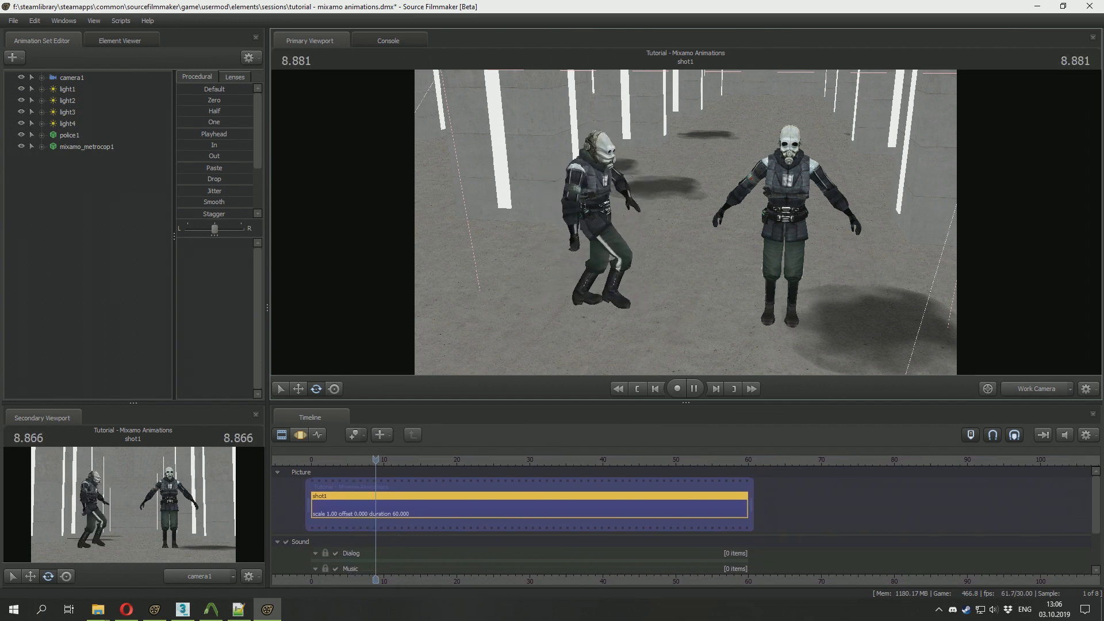
{"action": "left_click_drag", "start_coordinate": [617, 223], "coordinate": [630, 226]}
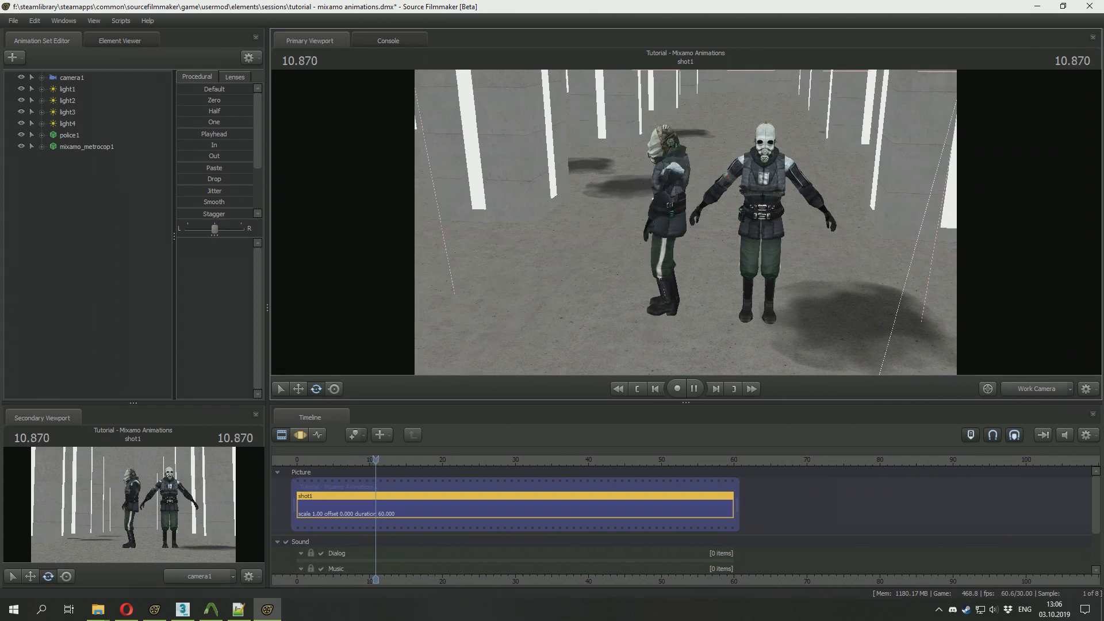
{"action": "key", "text": "space"}
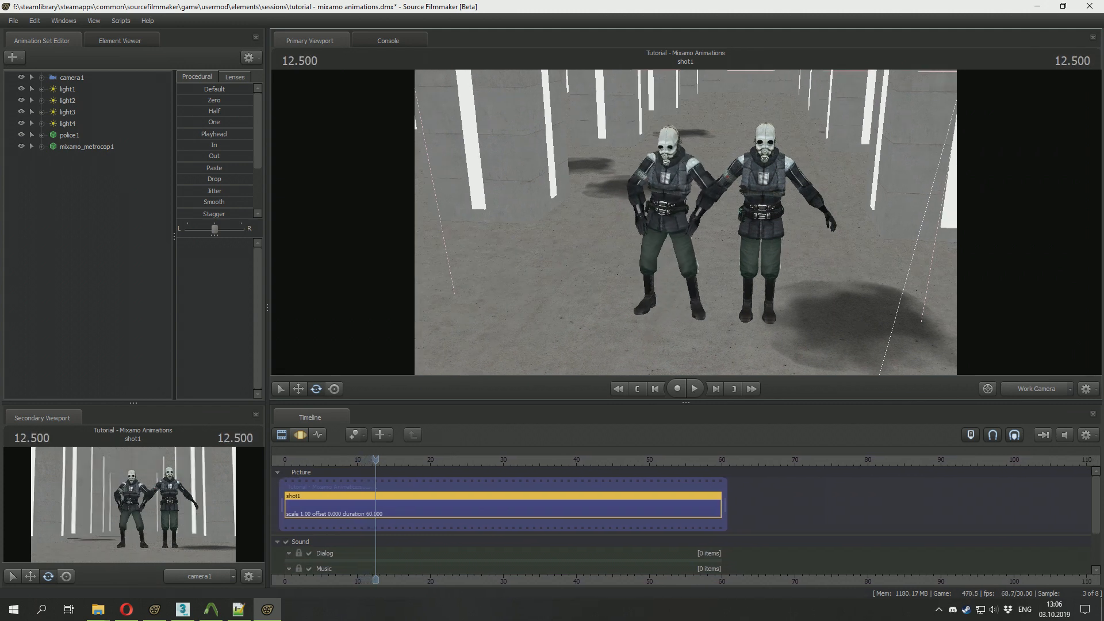
{"action": "key", "text": "Home"}
{"action": "left_click_drag", "start_coordinate": [686, 223], "coordinate": [745, 217]}
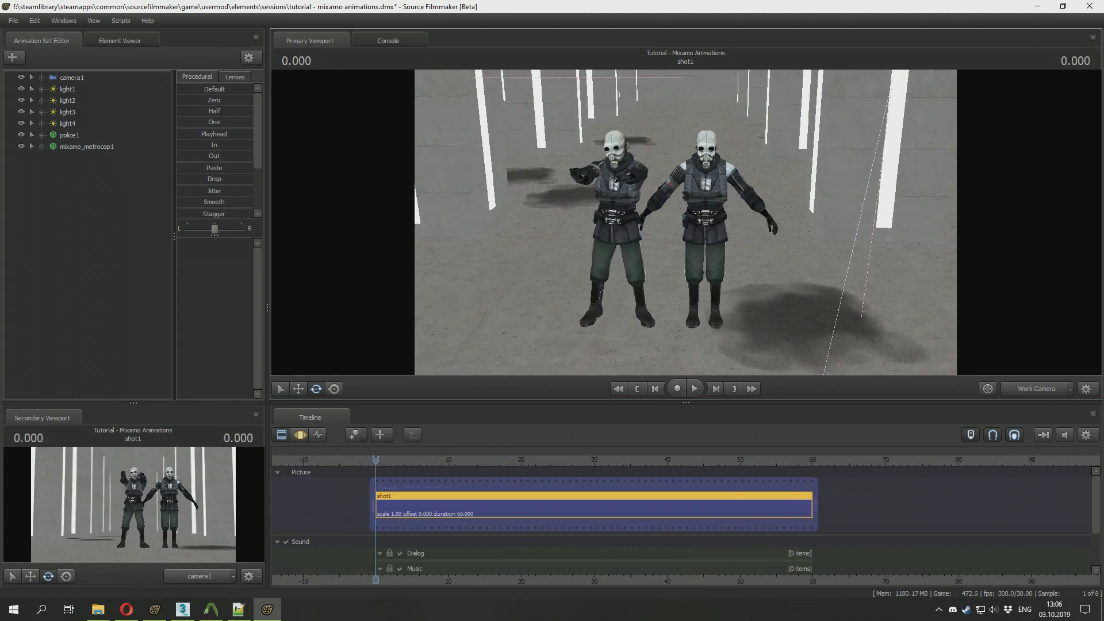
Copy the animation samples of mixamo_metrocop1 in the Motion Editor and hide that model.
{"action": "key", "text": "F3"}
{"action": "left_click", "coordinate": [87, 146]}
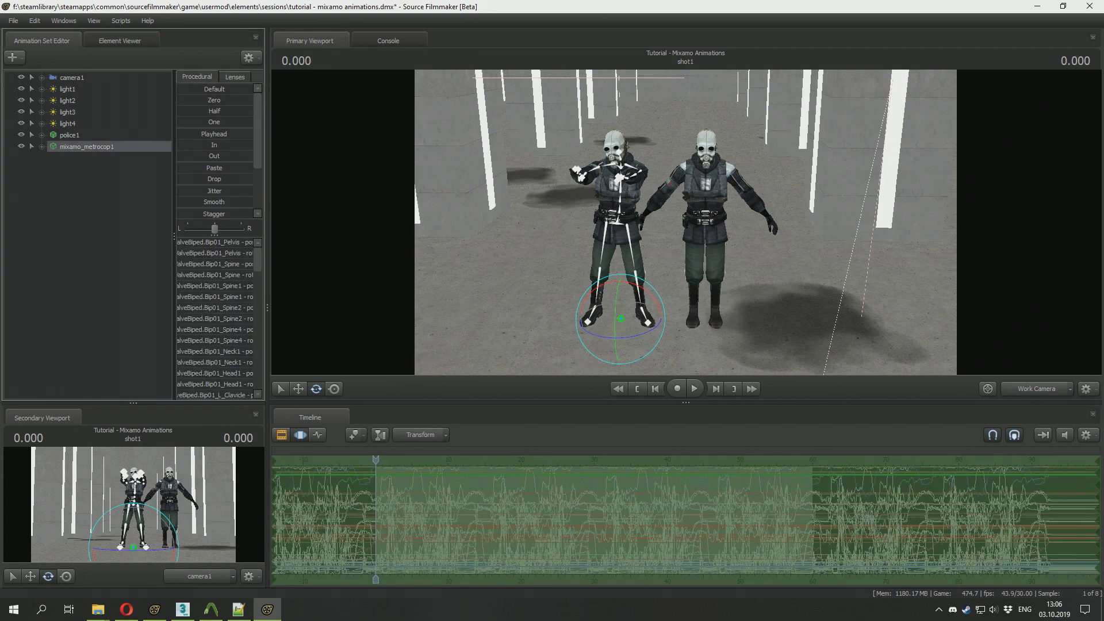
{"action": "right_click", "coordinate": [500, 506]}
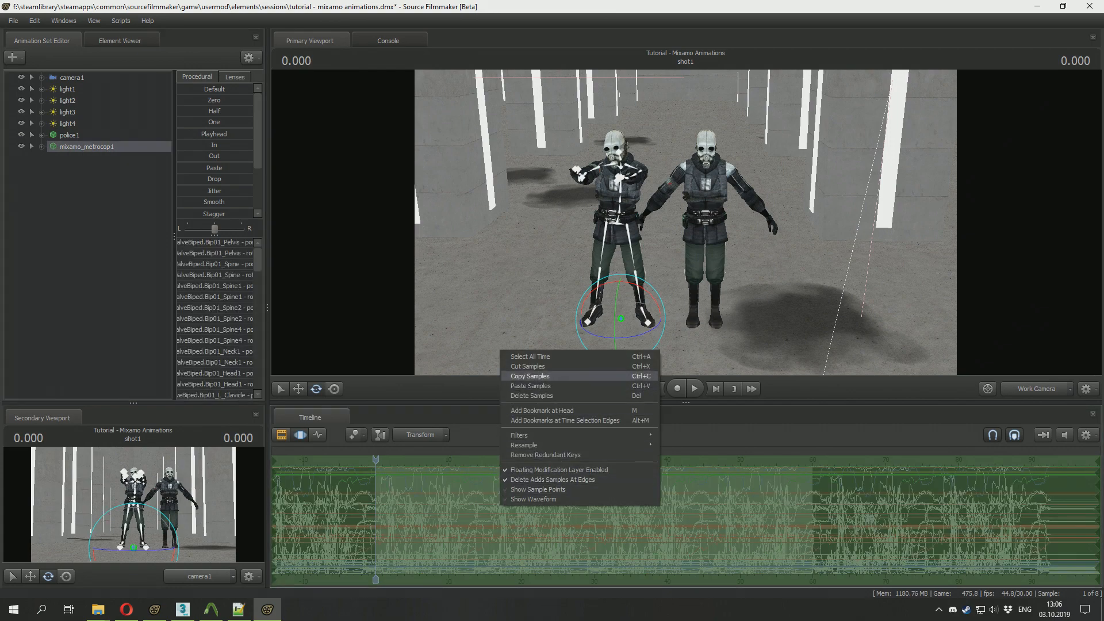
{"action": "left_click", "coordinate": [529, 376]}
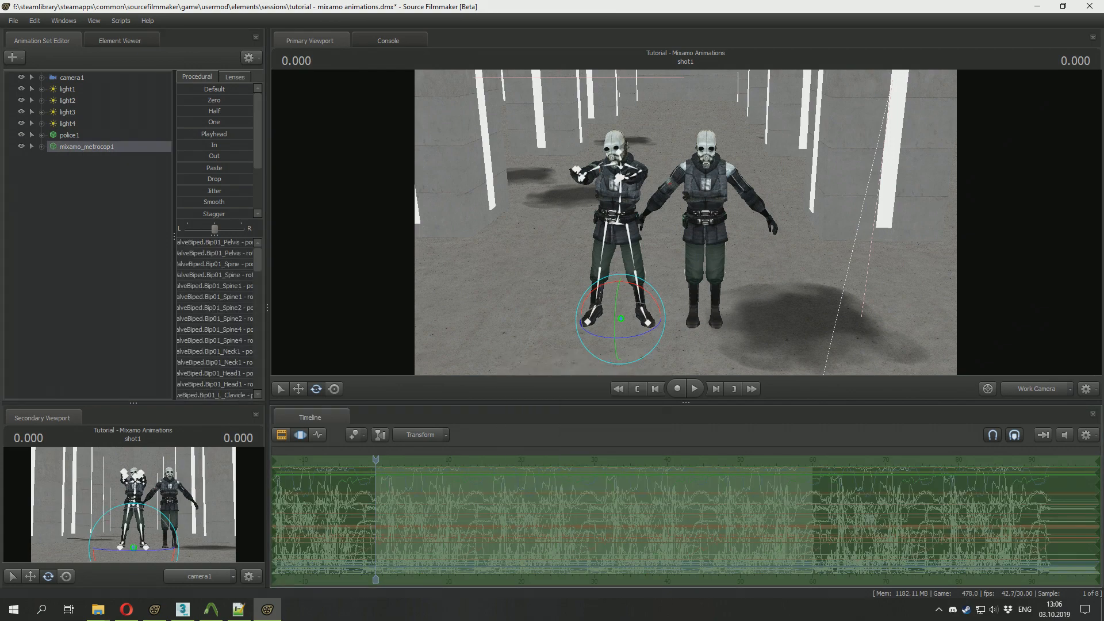
{"action": "left_click", "coordinate": [22, 146]}
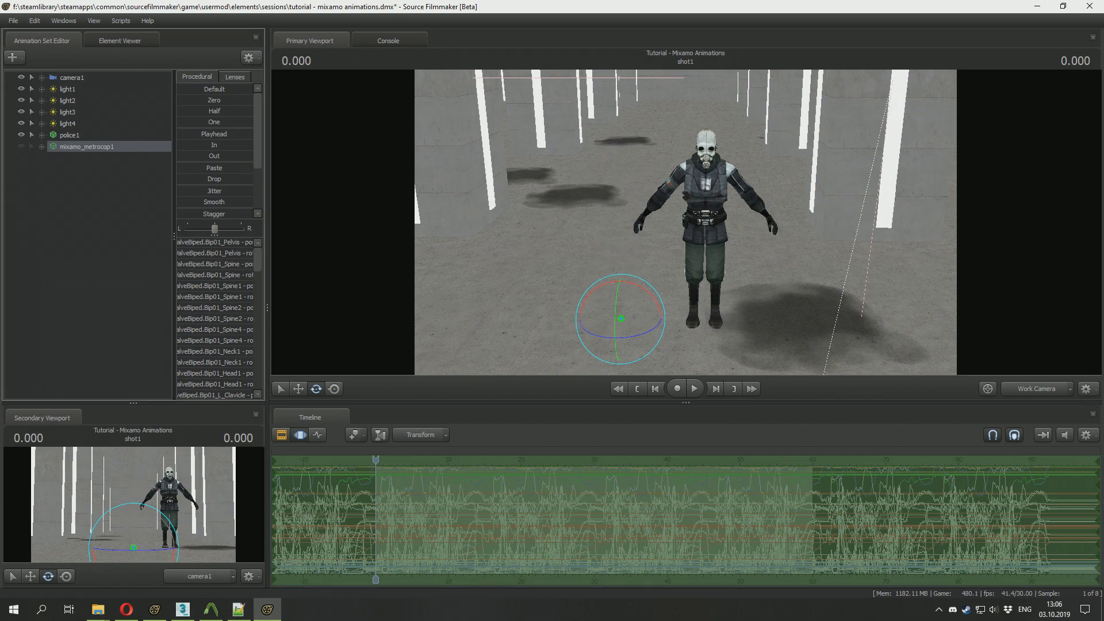
Paste the copied samples onto the police1 animation set and apply them.
{"action": "left_click", "coordinate": [70, 135]}
{"action": "right_click", "coordinate": [469, 507]}
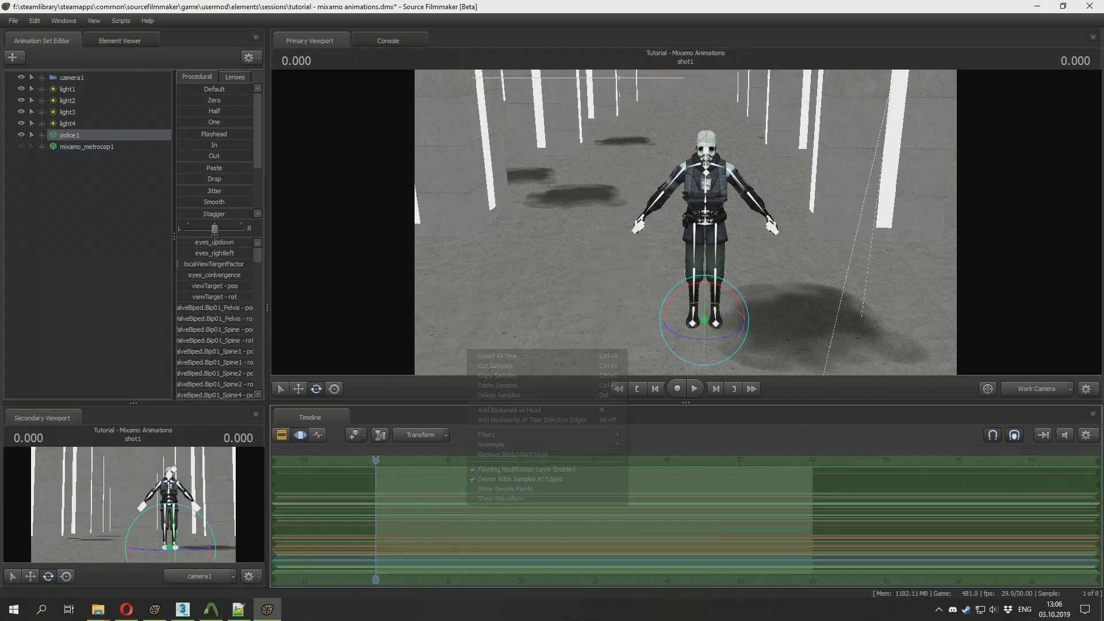
{"action": "left_click", "coordinate": [494, 395]}
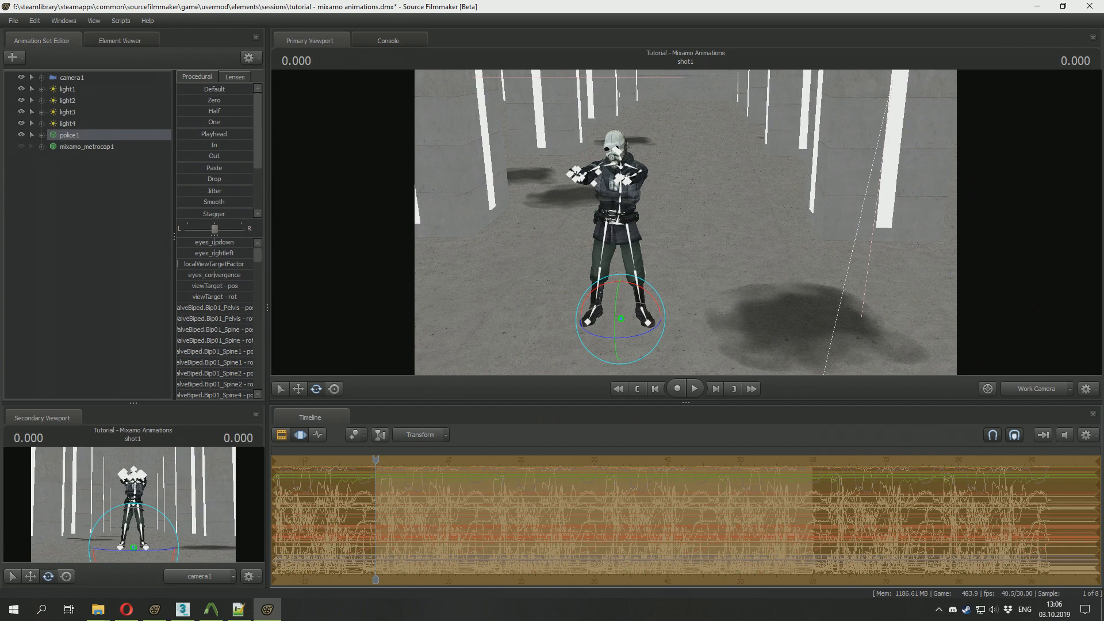
{"action": "key", "text": "Return"}
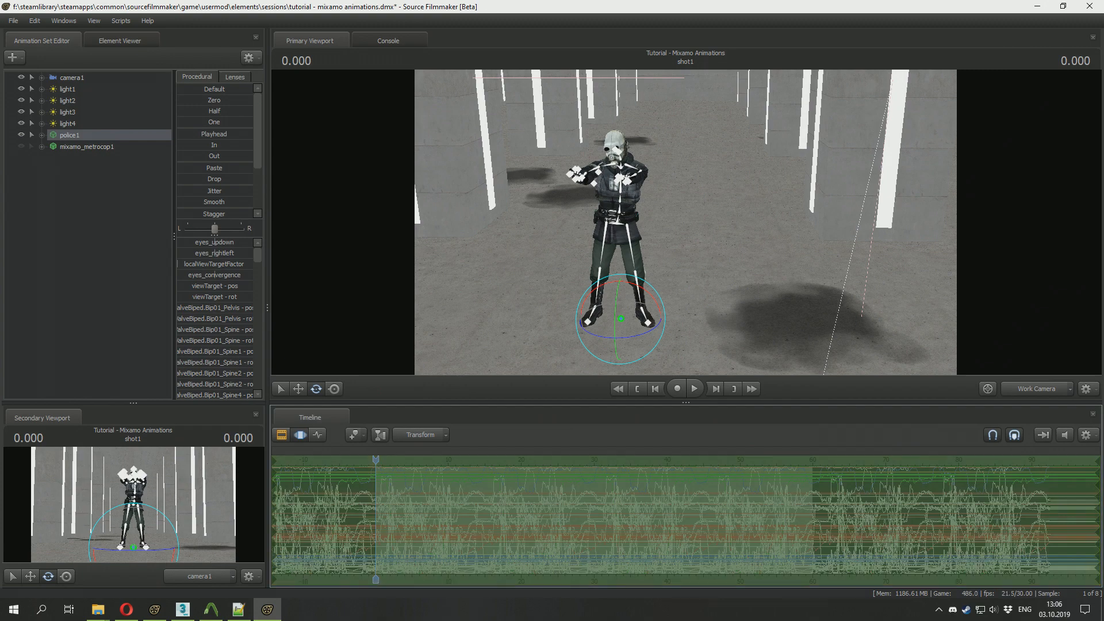
Remove the police1 animation samples before time 0 and after about 30 seconds, and deselect the animation set.
{"action": "left_click_drag", "start_coordinate": [1097, 517], "coordinate": [376, 518]}
{"action": "scroll", "coordinate": [376, 517], "scroll_direction": "up", "scroll_amount": 4}
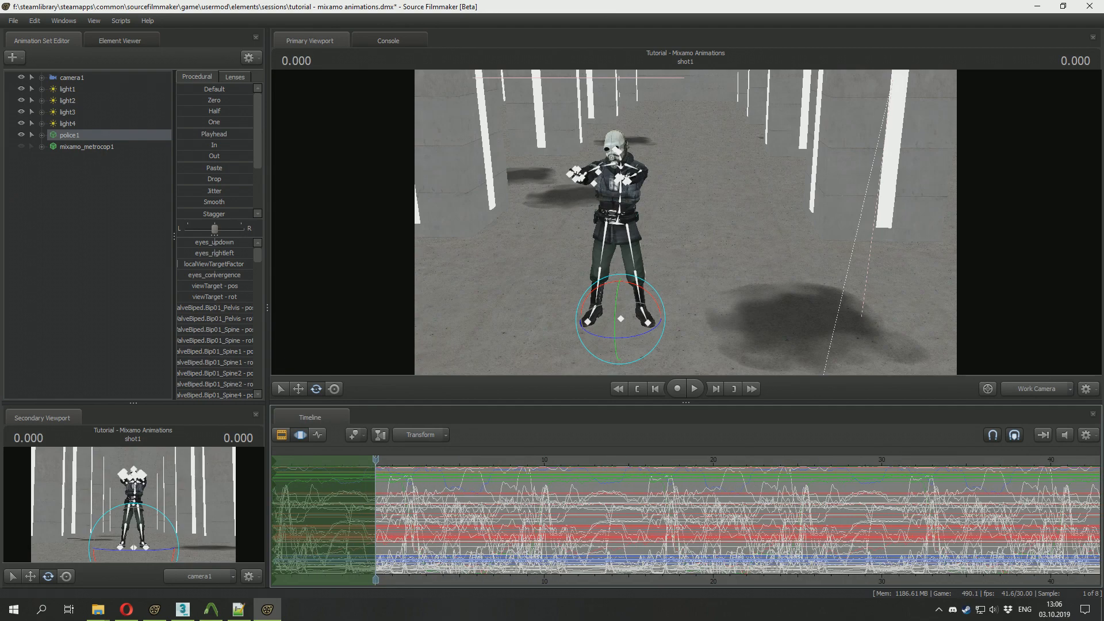
{"action": "scroll", "coordinate": [376, 517], "scroll_direction": "up", "scroll_amount": 5}
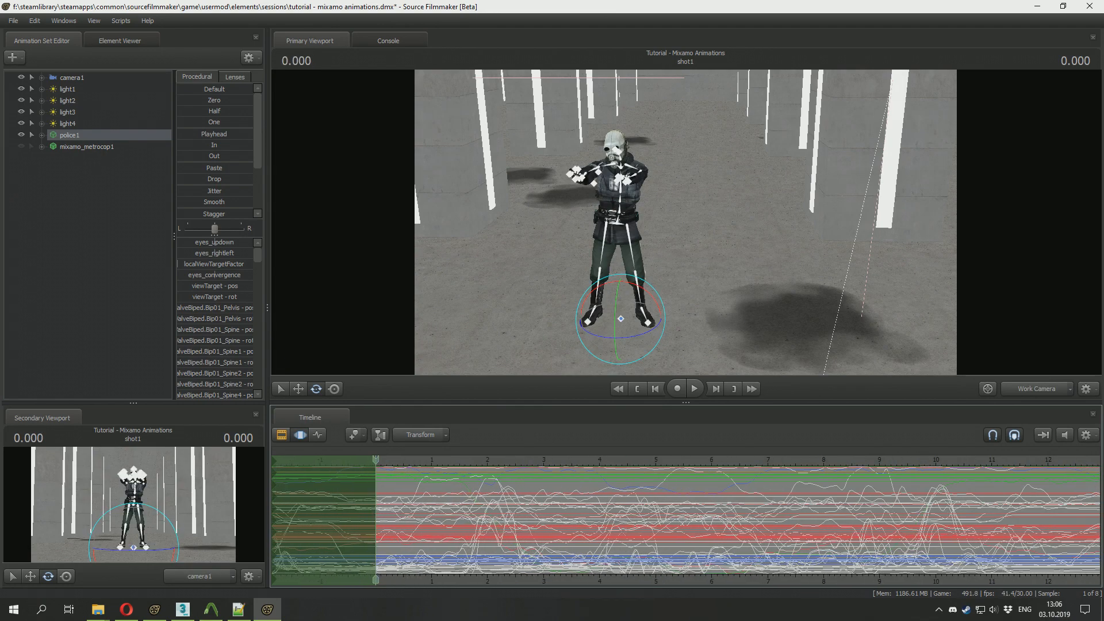
{"action": "scroll", "coordinate": [376, 518], "scroll_direction": "down", "scroll_amount": 6}
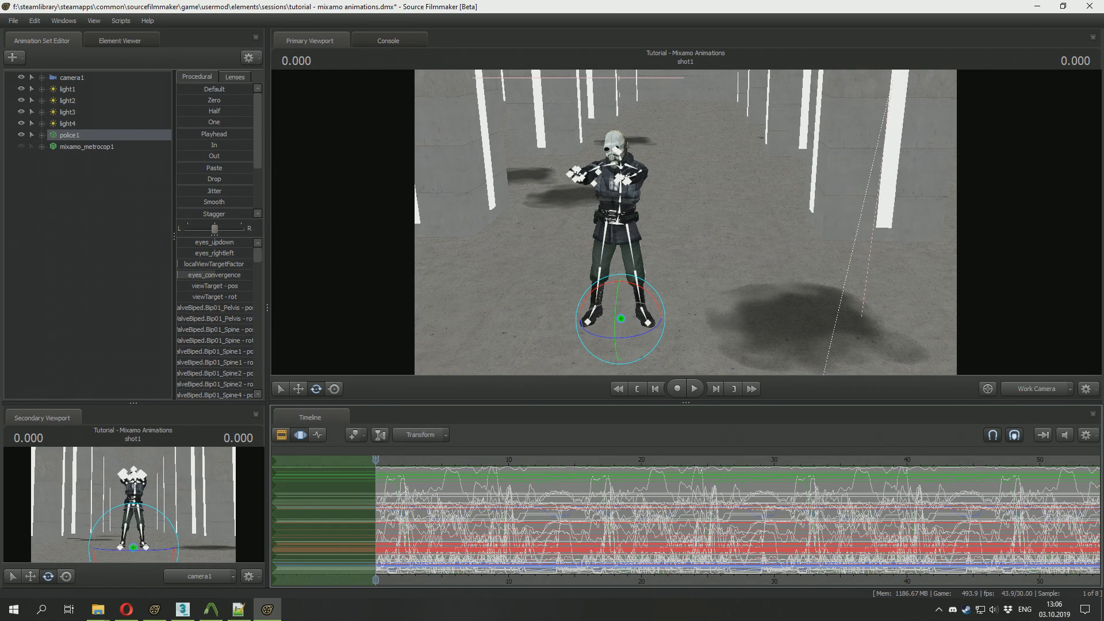
{"action": "left_click_drag", "start_coordinate": [375, 518], "coordinate": [1097, 518]}
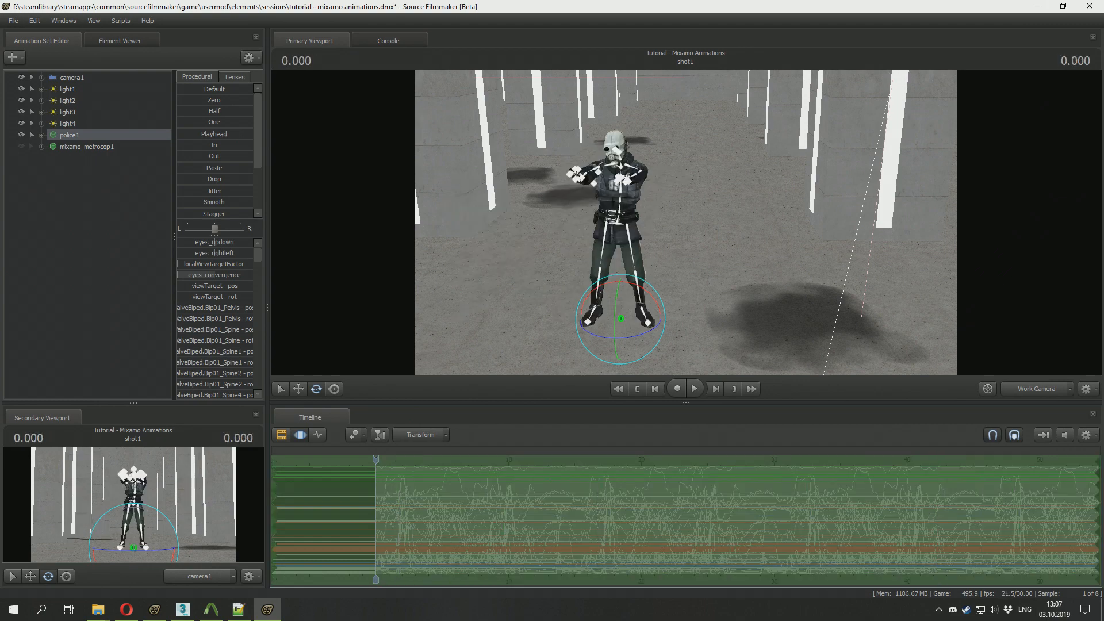
{"action": "mouse_move", "coordinate": [275, 518]}
{"action": "left_mouse_down"}
{"action": "mouse_move", "coordinate": [775, 518]}
{"action": "mouse_move", "coordinate": [272, 517]}
{"action": "left_mouse_up"}
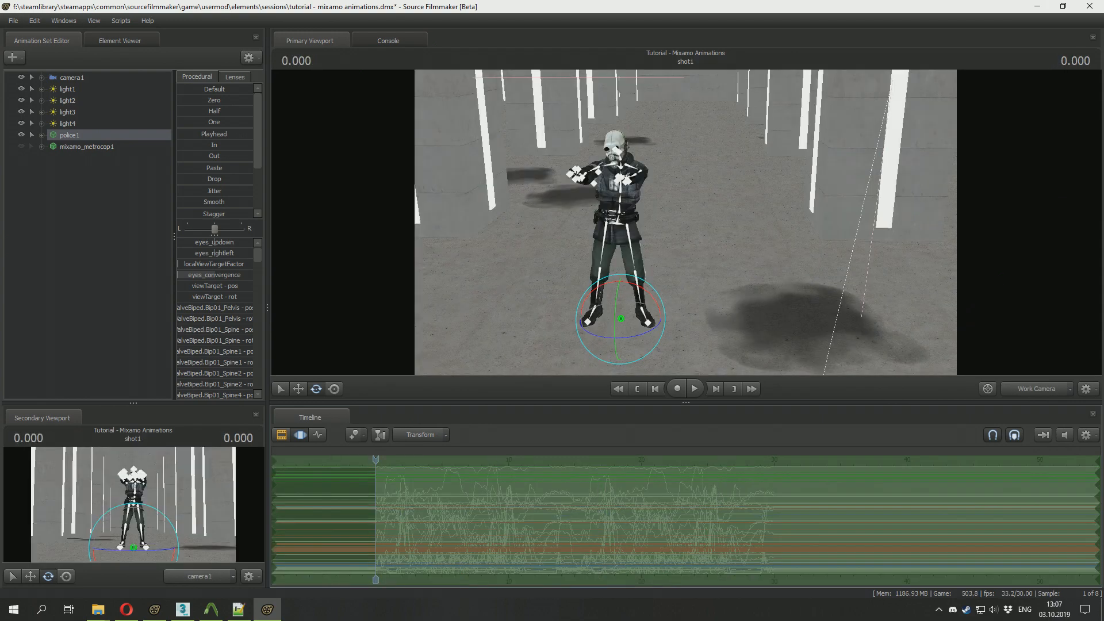
{"action": "left_click", "coordinate": [104, 258]}
Play back the police1 dance in the Clip Editor with viewport lighting enabled, and stop playback.
{"action": "left_click", "coordinate": [281, 435]}
{"action": "left_click_drag", "start_coordinate": [685, 230], "coordinate": [698, 282]}
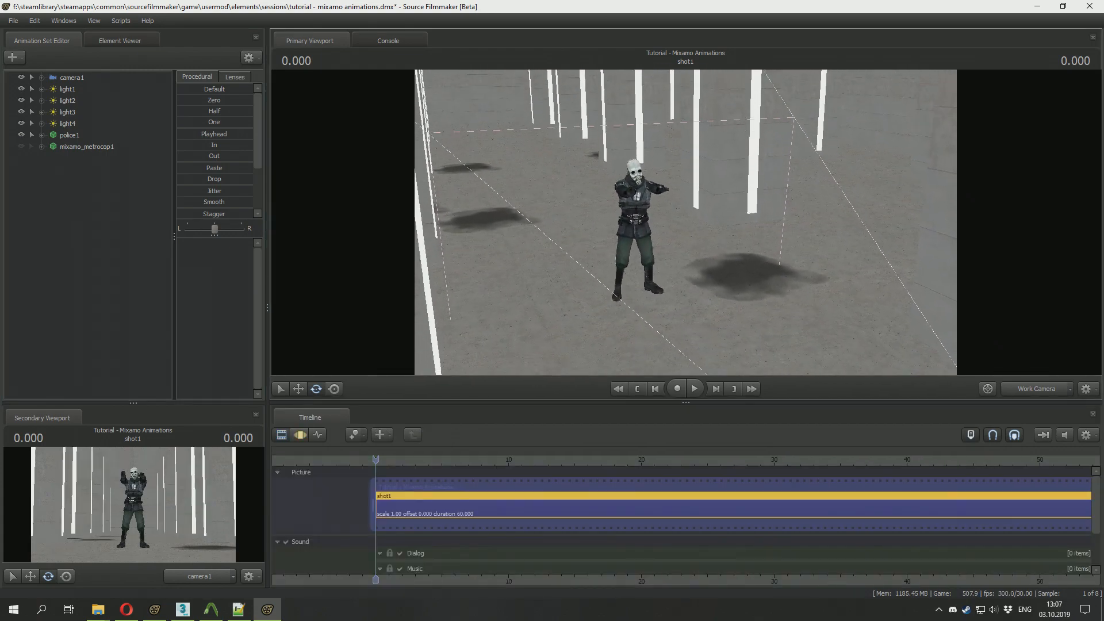
{"action": "key", "text": "space"}
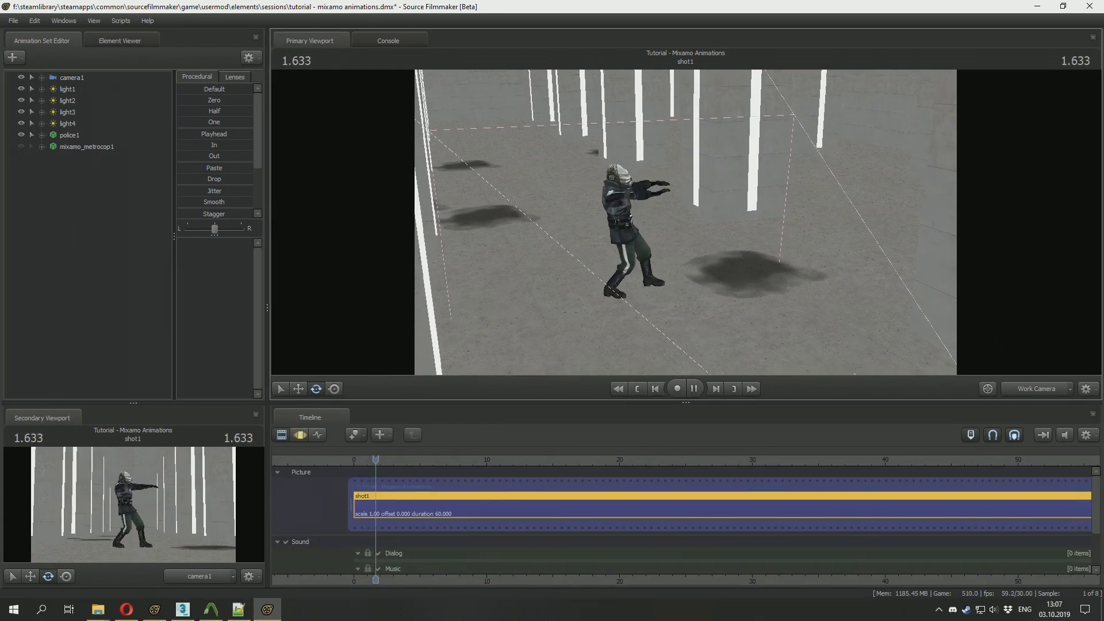
{"action": "left_click_drag", "start_coordinate": [699, 282], "coordinate": [670, 288]}
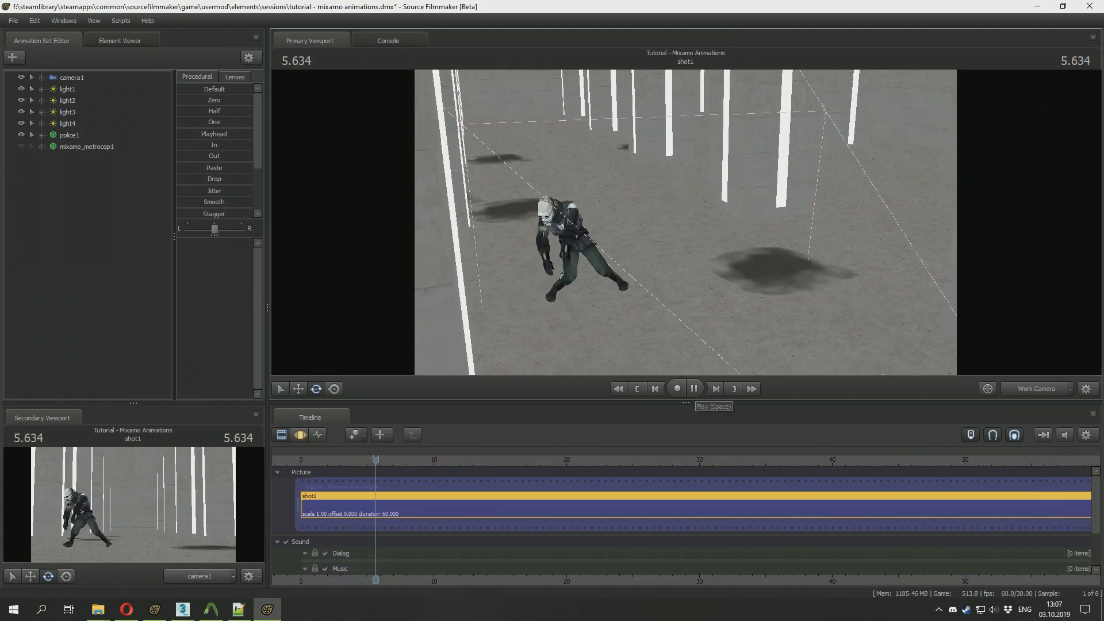
{"action": "right_click", "coordinate": [705, 300]}
{"action": "left_click", "coordinate": [736, 331]}
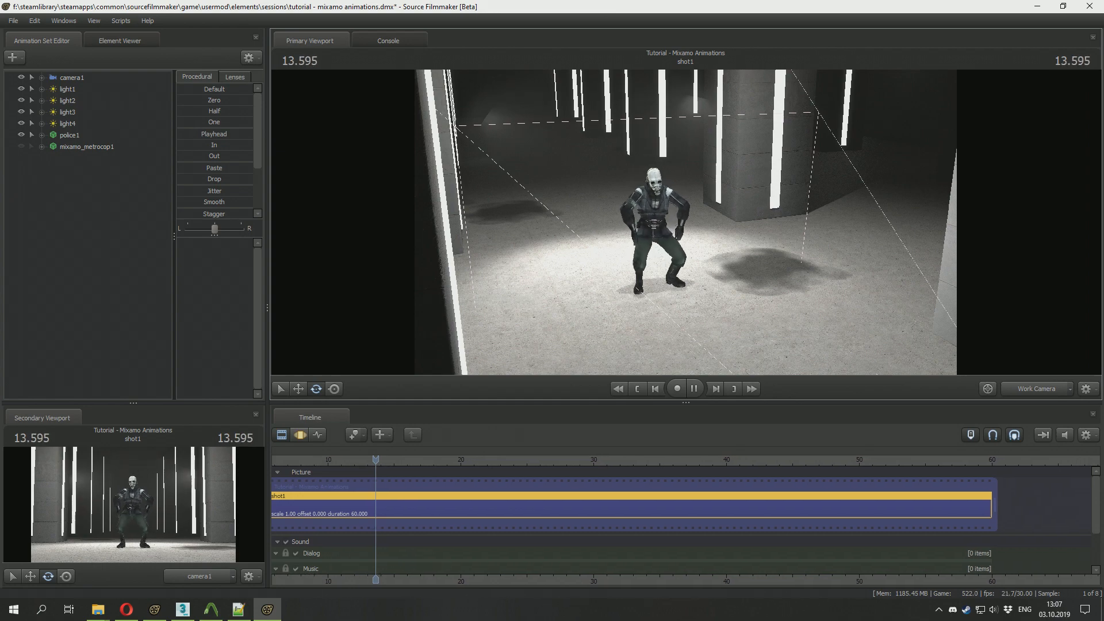
{"action": "key", "text": "space"}
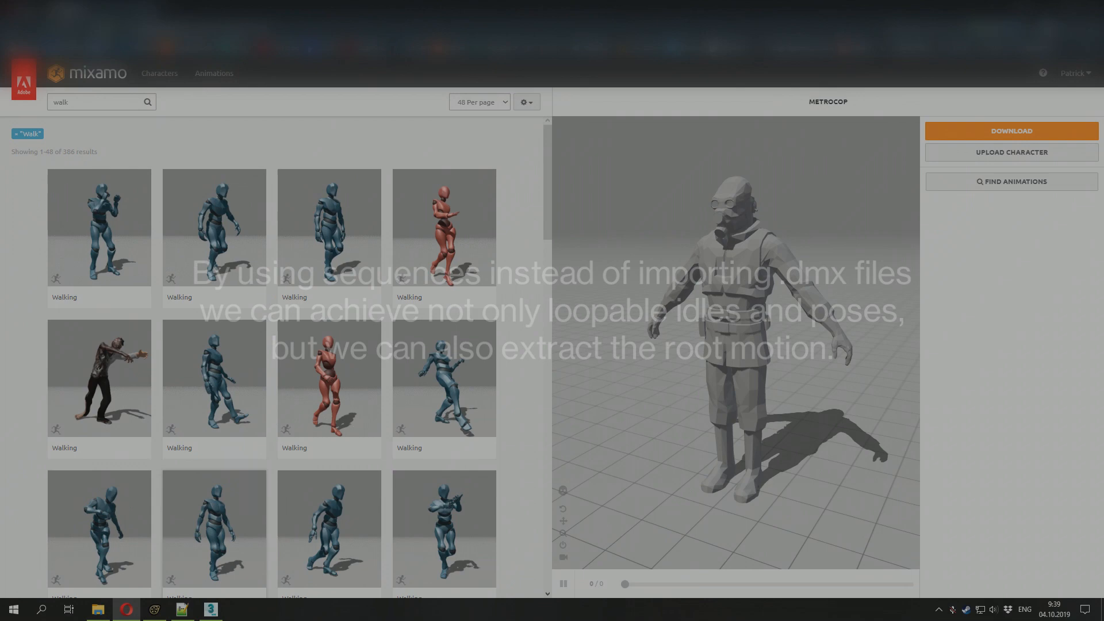
On Mixamo, apply a Walking animation to the metrocop and download it as FBX with skin, 30 frames per second and no keyframe reduction.
{"action": "scroll", "coordinate": [270, 356], "scroll_direction": "down", "scroll_amount": 5}
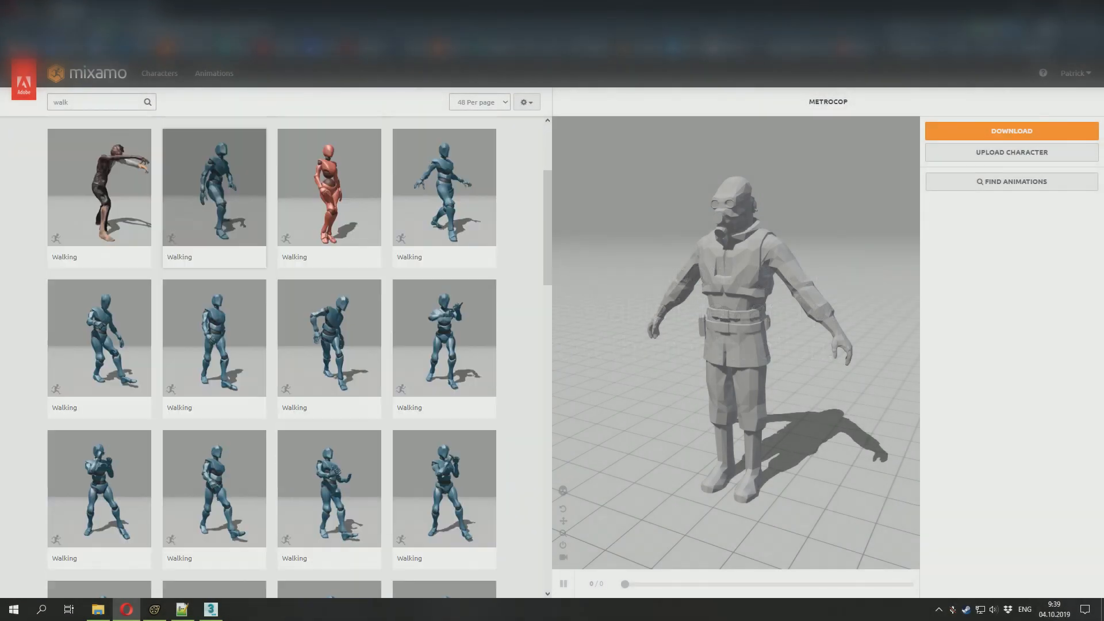
{"action": "left_click", "coordinate": [214, 276]}
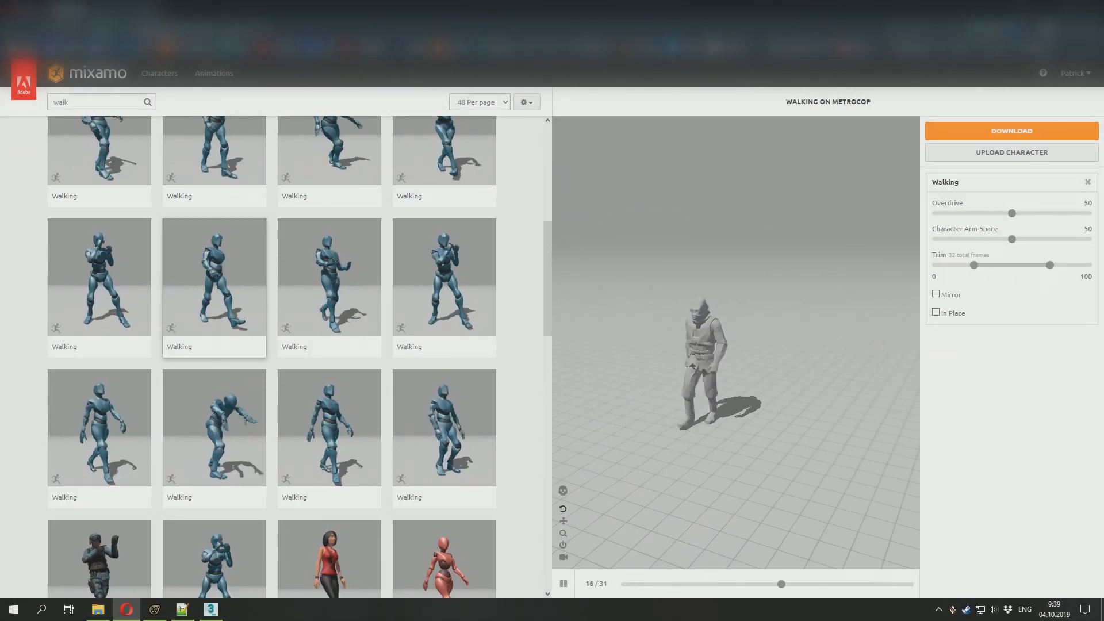
{"action": "left_click", "coordinate": [1012, 131]}
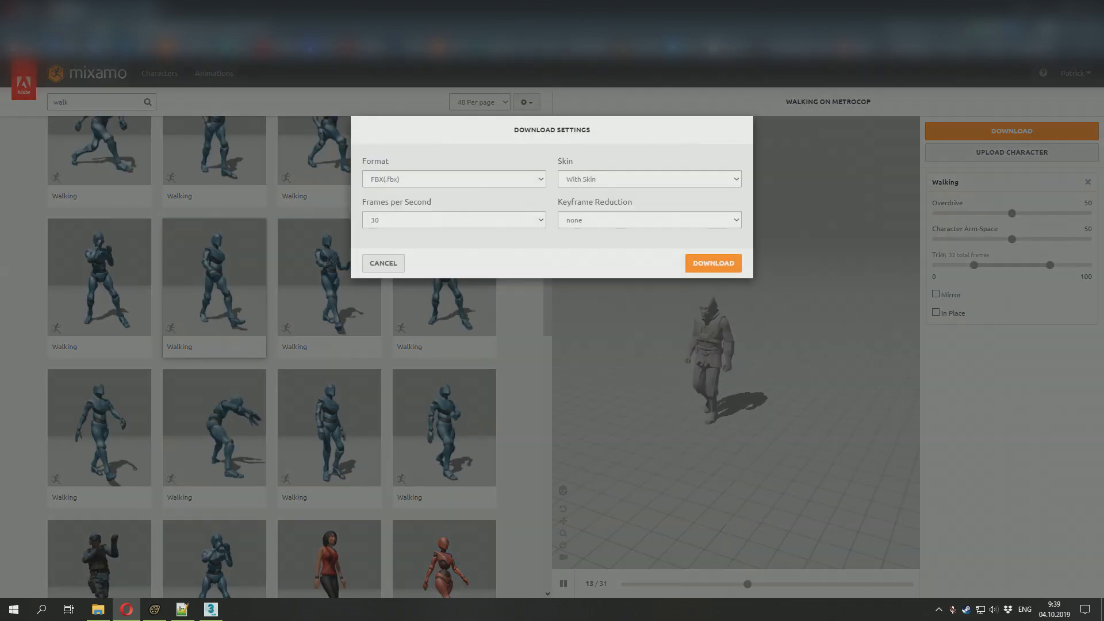
{"action": "left_click", "coordinate": [714, 263]}
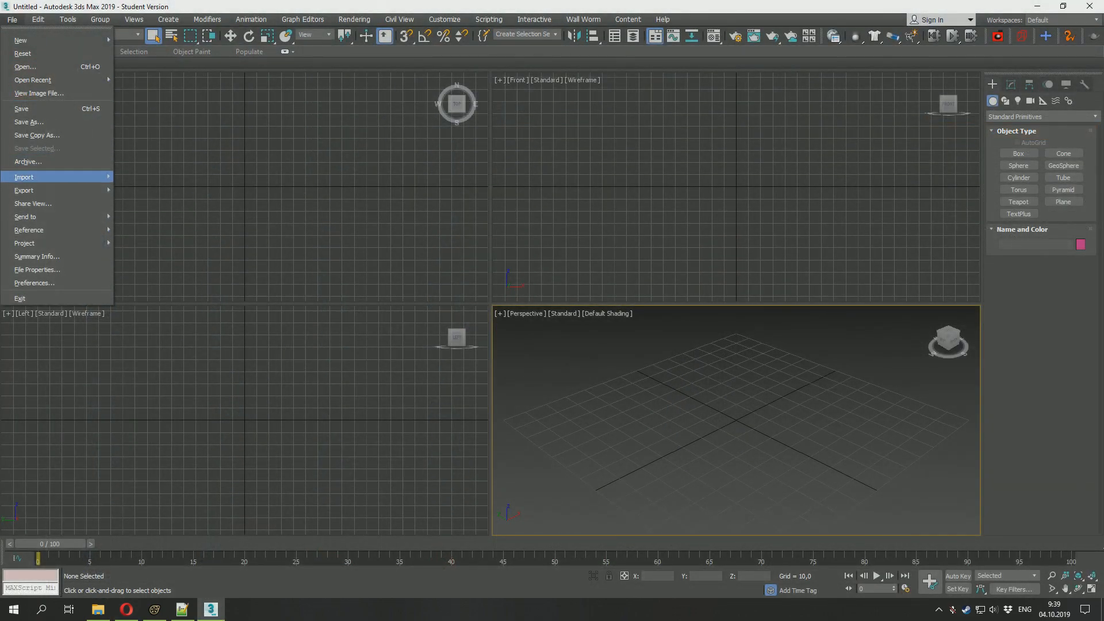
In 3ds Max, import Walking.fbx from the animations fbx folder, using Add and update animation.
{"action": "mouse_move", "coordinate": [69, 177]}
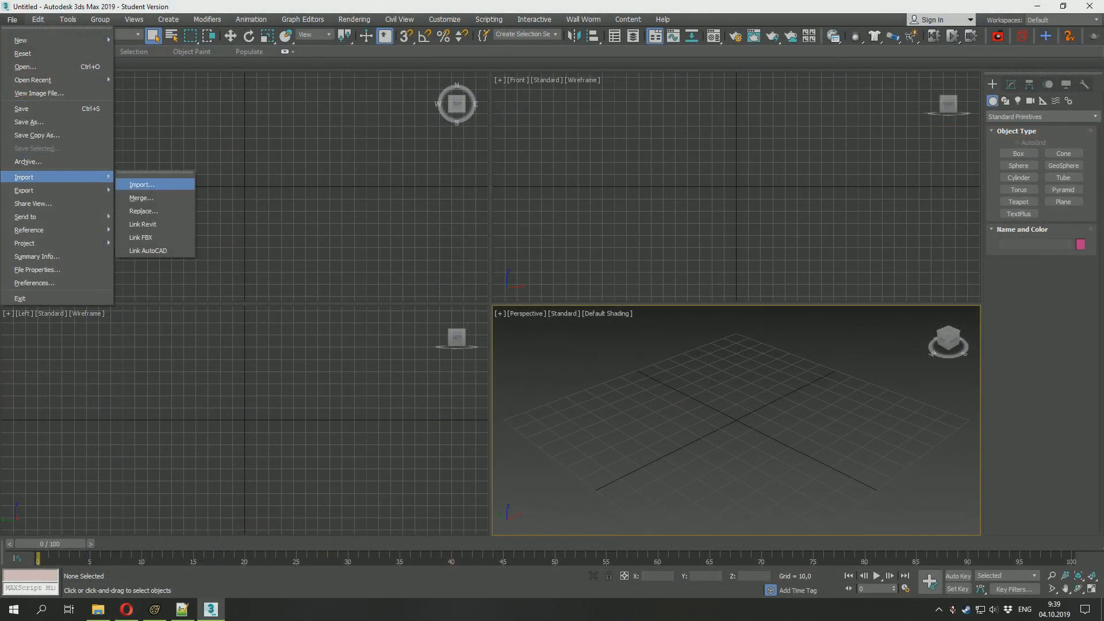
{"action": "left_click", "coordinate": [146, 184]}
{"action": "left_click", "coordinate": [107, 101]}
{"action": "left_click", "coordinate": [379, 246]}
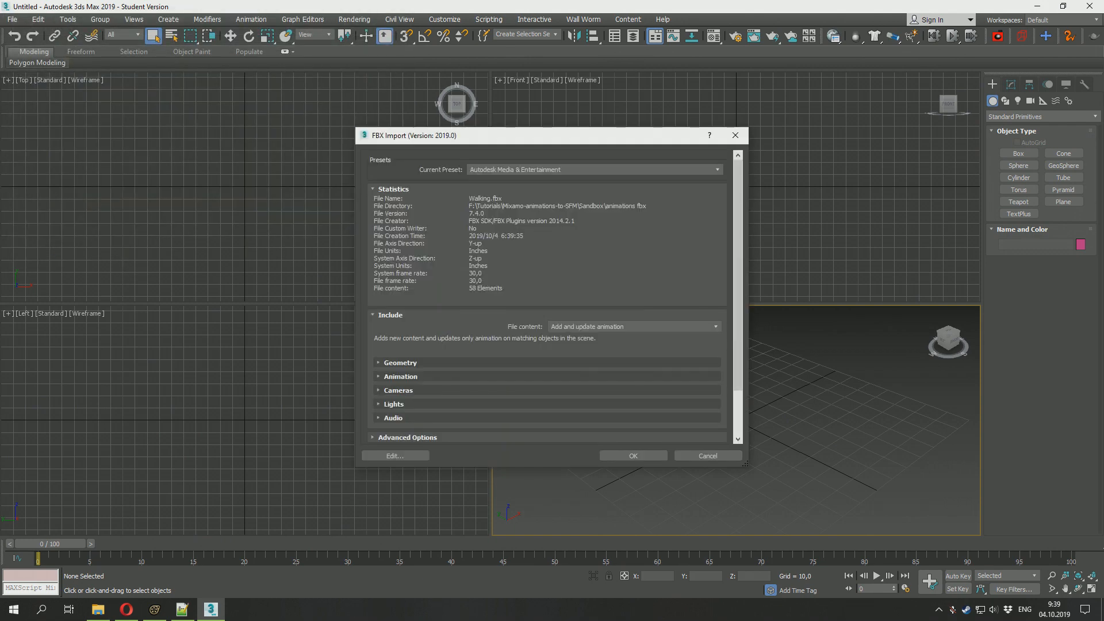
{"action": "left_click", "coordinate": [633, 455]}
Export the walking animation through Wall Worm as an SMD sequence for frames 0 to 31 into the mixamo folder.
{"action": "left_click_drag", "start_coordinate": [50, 543], "coordinate": [362, 544]}
{"action": "left_click", "coordinate": [583, 19]}
{"action": "mouse_move", "coordinate": [609, 105]}
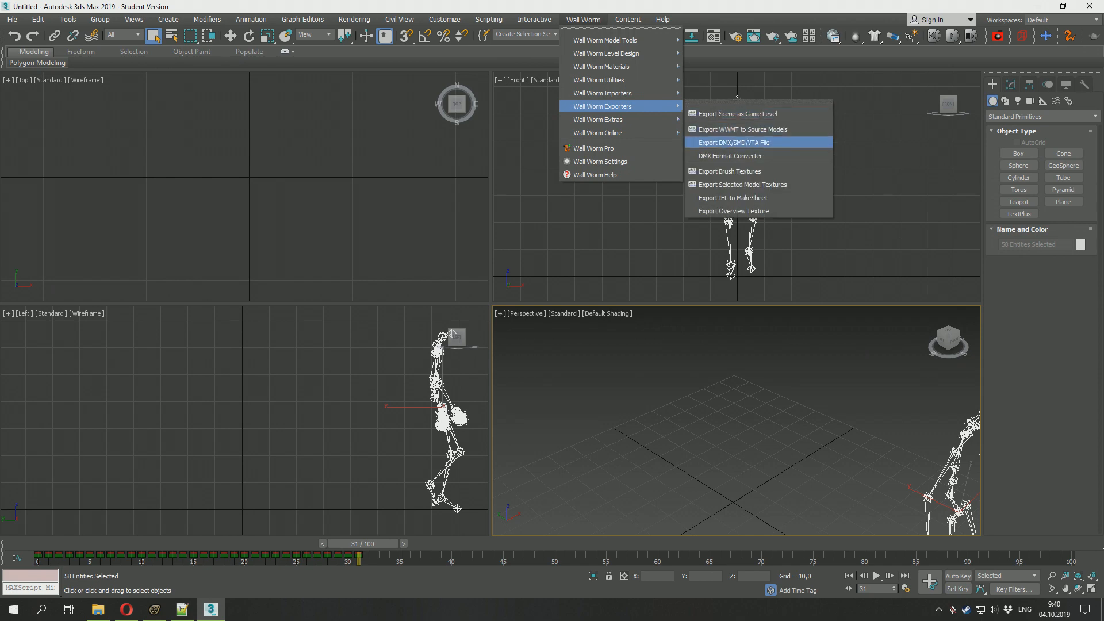
{"action": "left_click", "coordinate": [741, 142]}
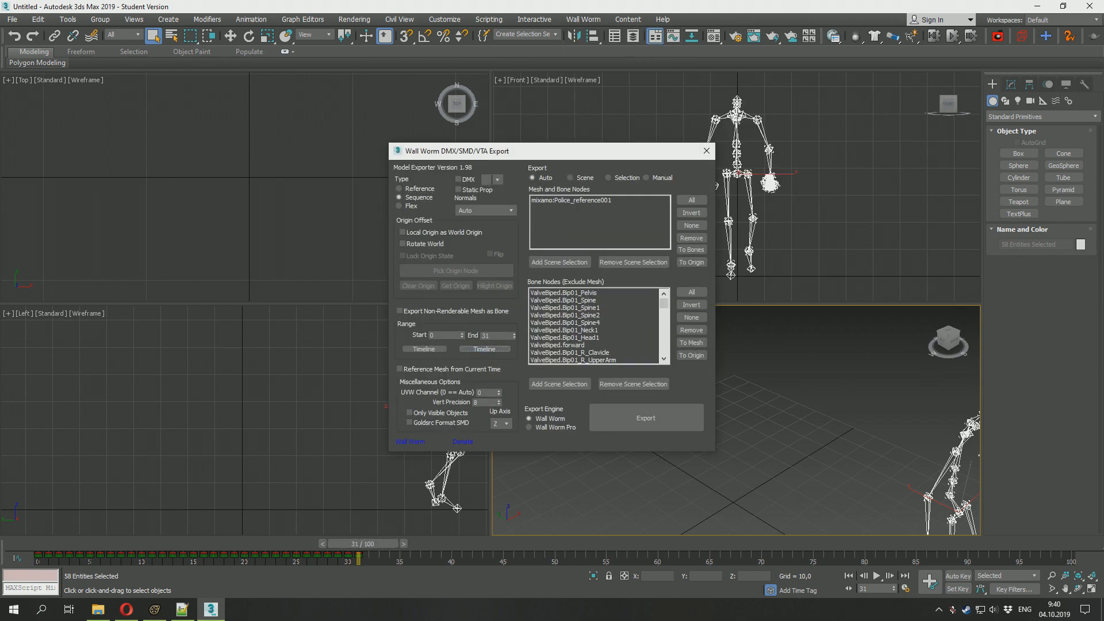
{"action": "left_click", "coordinate": [646, 418]}
{"action": "left_click", "coordinate": [239, 60]}
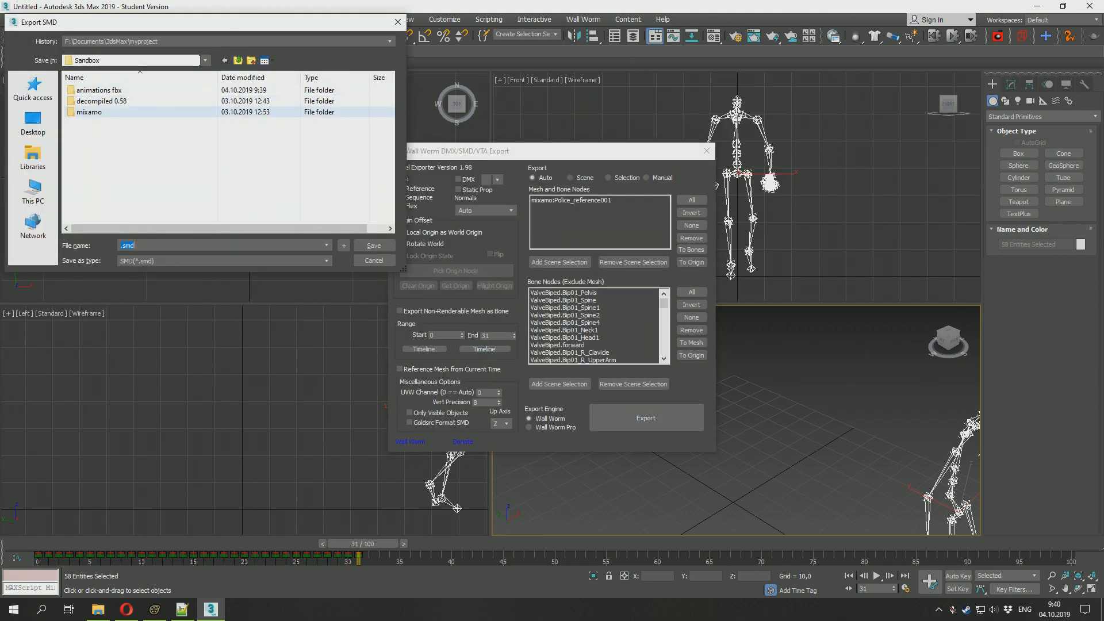
{"action": "double_click", "coordinate": [95, 112]}
{"action": "left_click", "coordinate": [149, 245]}
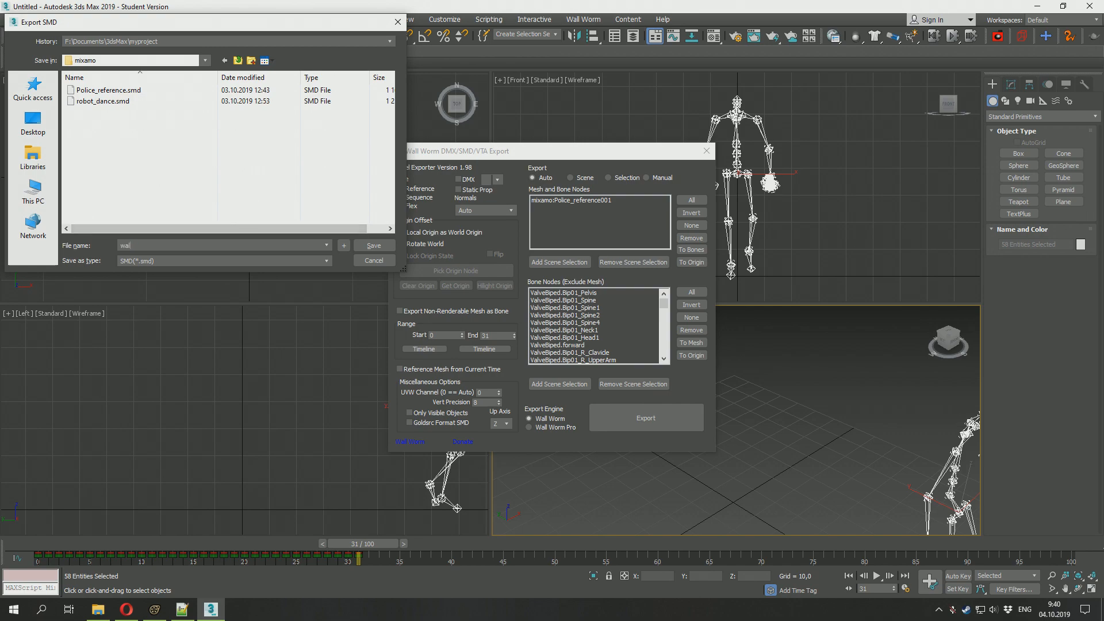
{"action": "key", "text": "Return"}
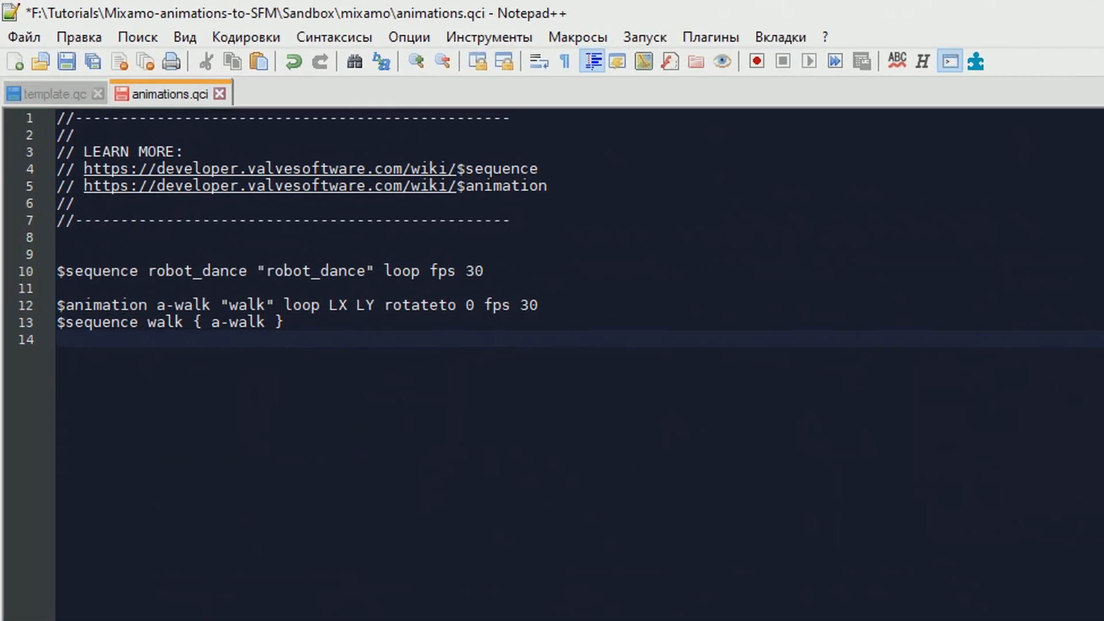
In animations.qci, rename the walk animation, its source file and its sequence to walking, and compile template.qc with studiomdl.exe.
{"action": "double_click", "coordinate": [193, 306]}
{"action": "type", "text": "walking"}
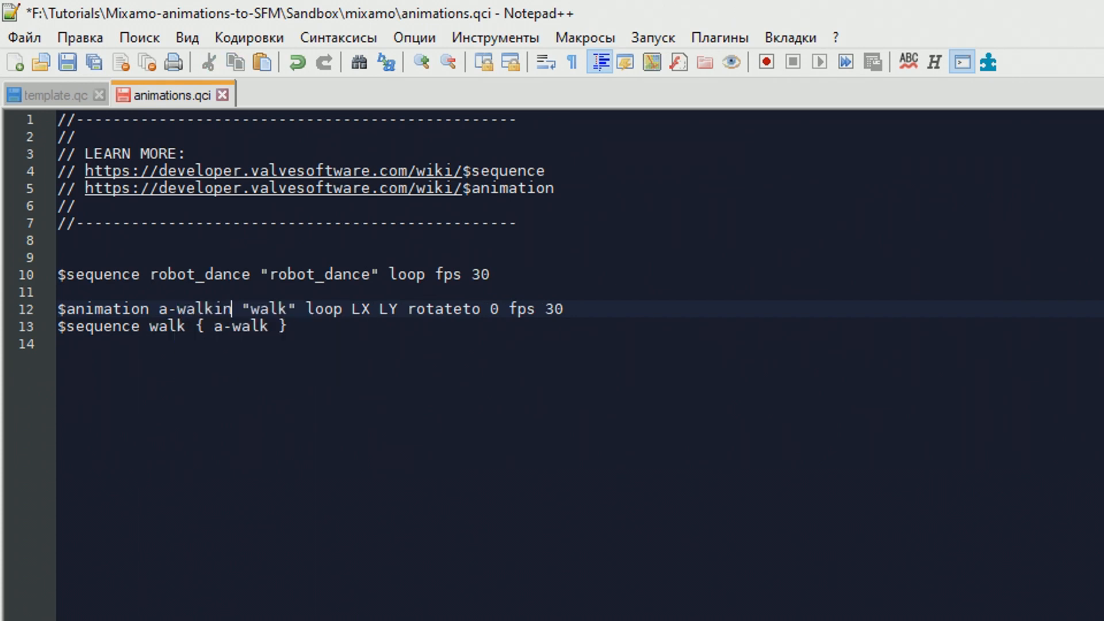
{"action": "double_click", "coordinate": [278, 309]}
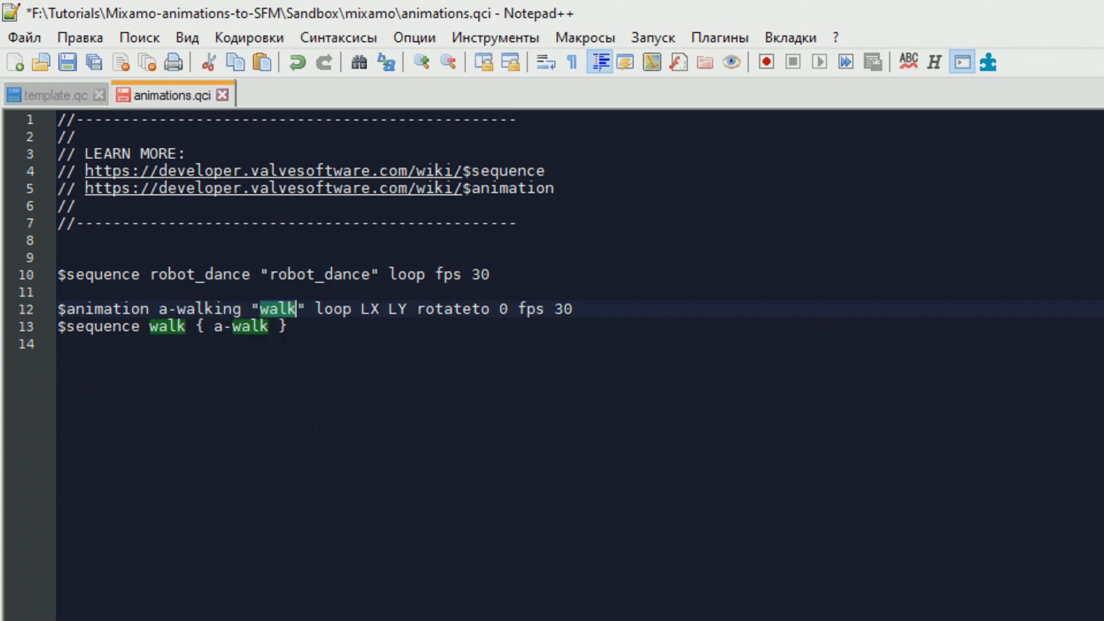
{"action": "type", "text": "walking"}
{"action": "double_click", "coordinate": [168, 326]}
{"action": "type", "text": "walking"}
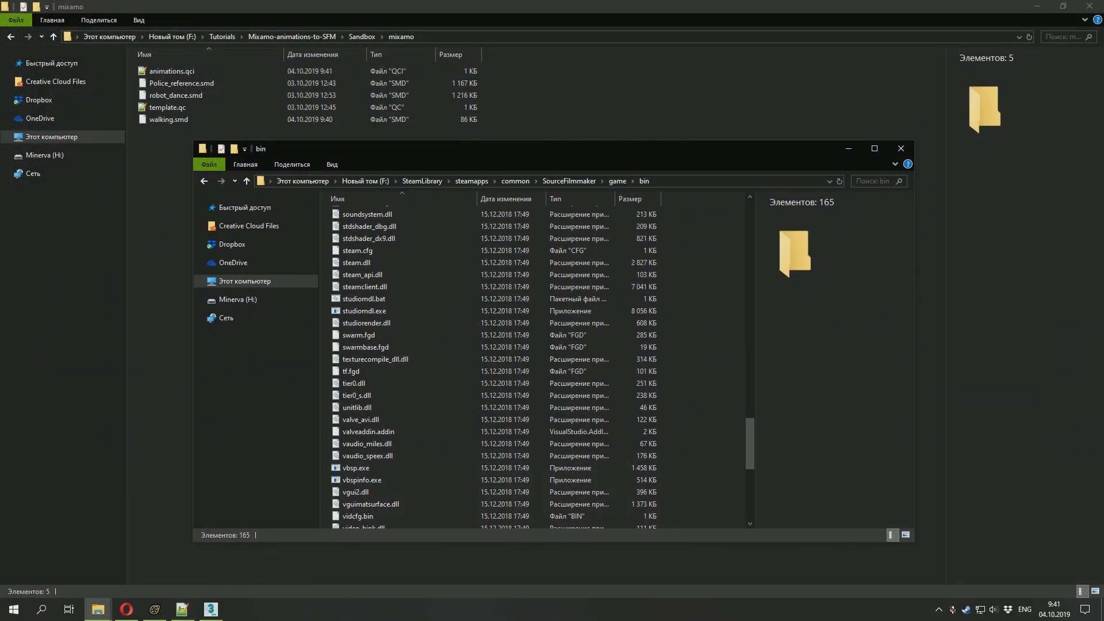
{"action": "left_click_drag", "start_coordinate": [167, 107], "coordinate": [362, 311]}
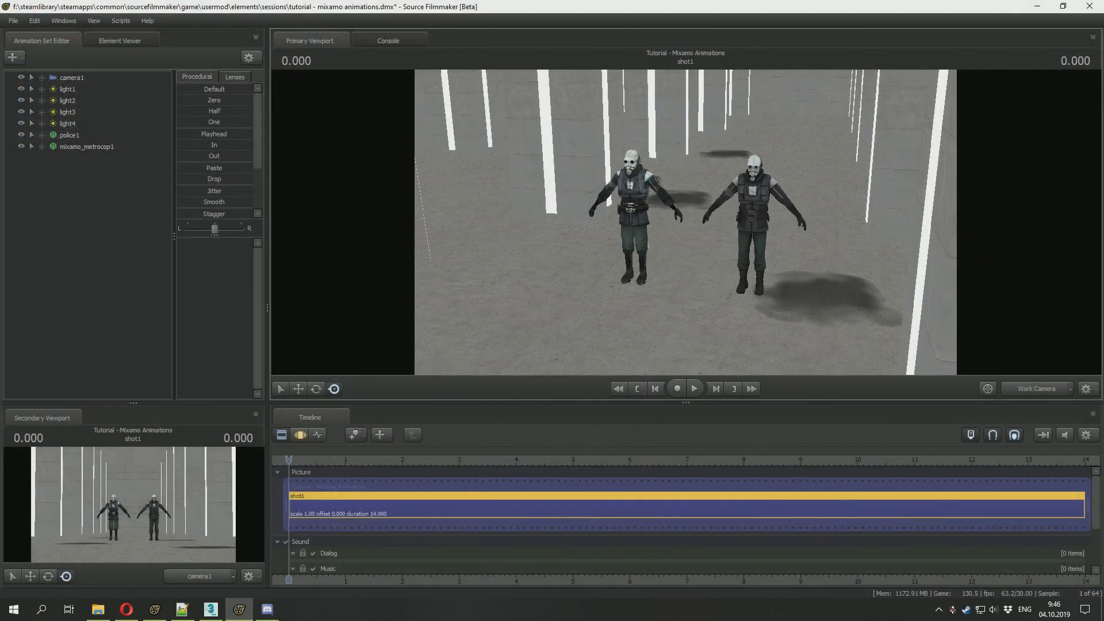
In Source Filmmaker's Motion Editor, import the walking sequence onto mixamo_metrocop1 with Pose Params Drive Root, and watch the playback.
{"action": "key", "text": "F3"}
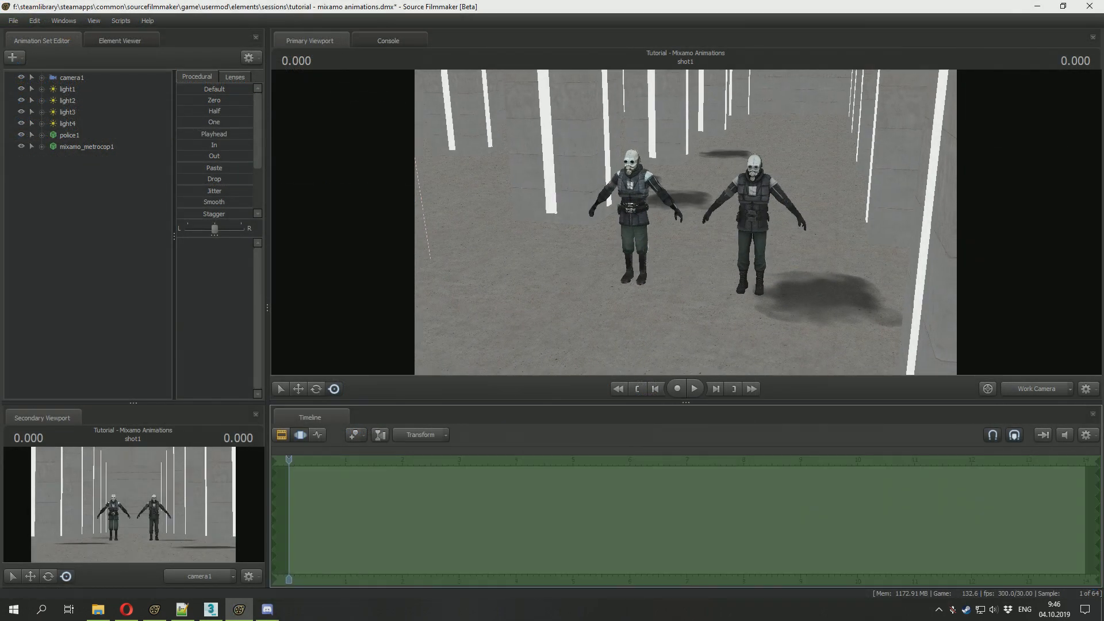
{"action": "left_click", "coordinate": [86, 147]}
{"action": "right_click", "coordinate": [103, 149]}
{"action": "mouse_move", "coordinate": [121, 239]}
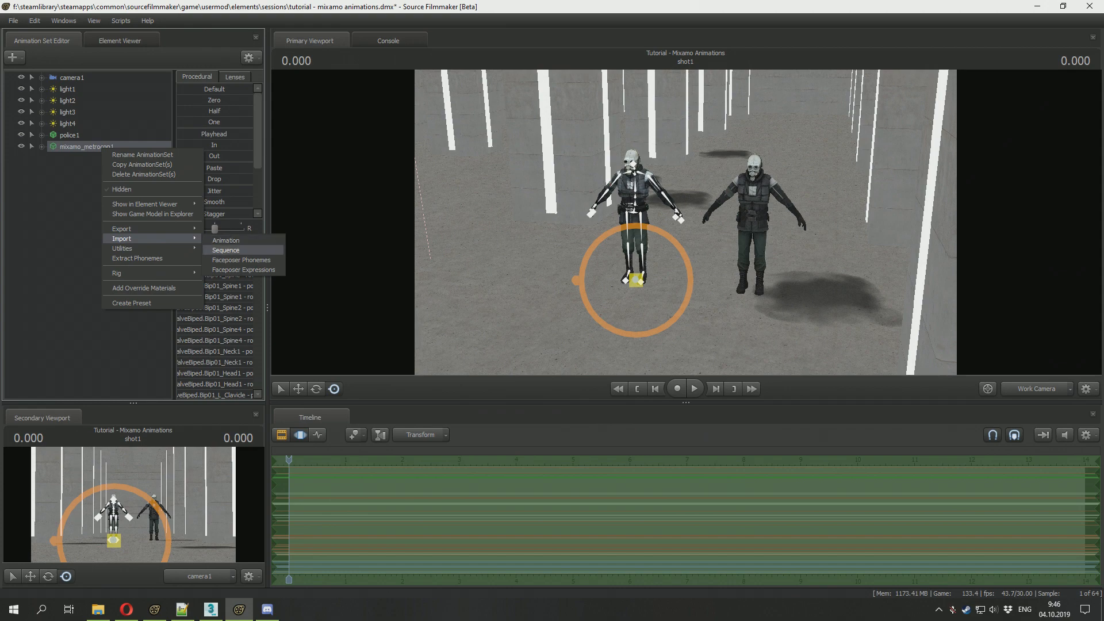
{"action": "left_click", "coordinate": [225, 250]}
{"action": "left_click", "coordinate": [325, 360]}
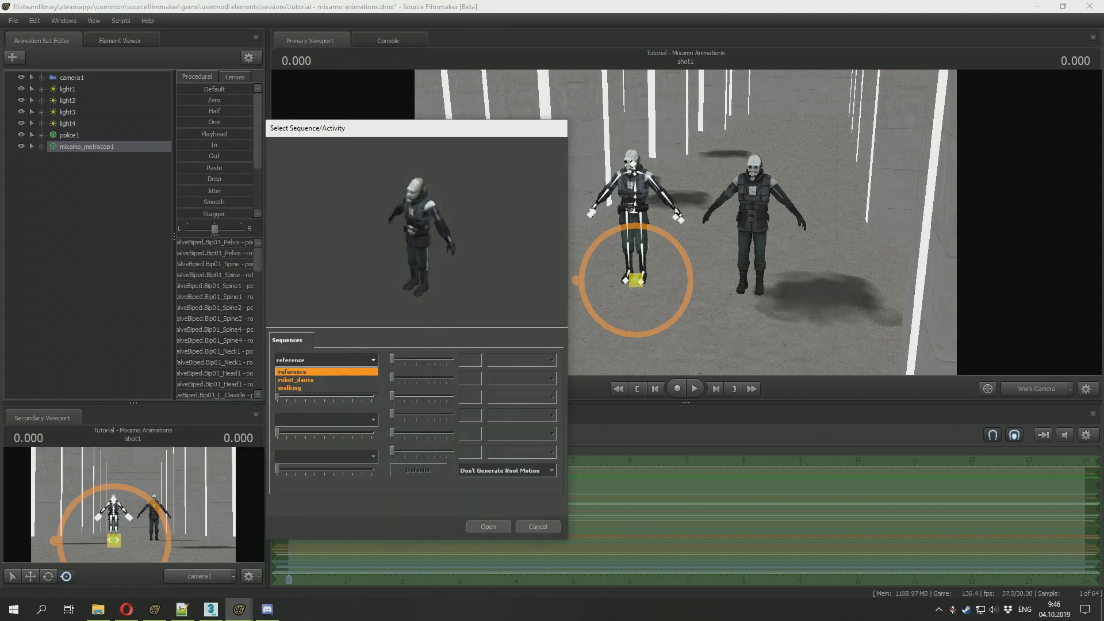
{"action": "left_click", "coordinate": [290, 387]}
{"action": "left_click", "coordinate": [507, 470]}
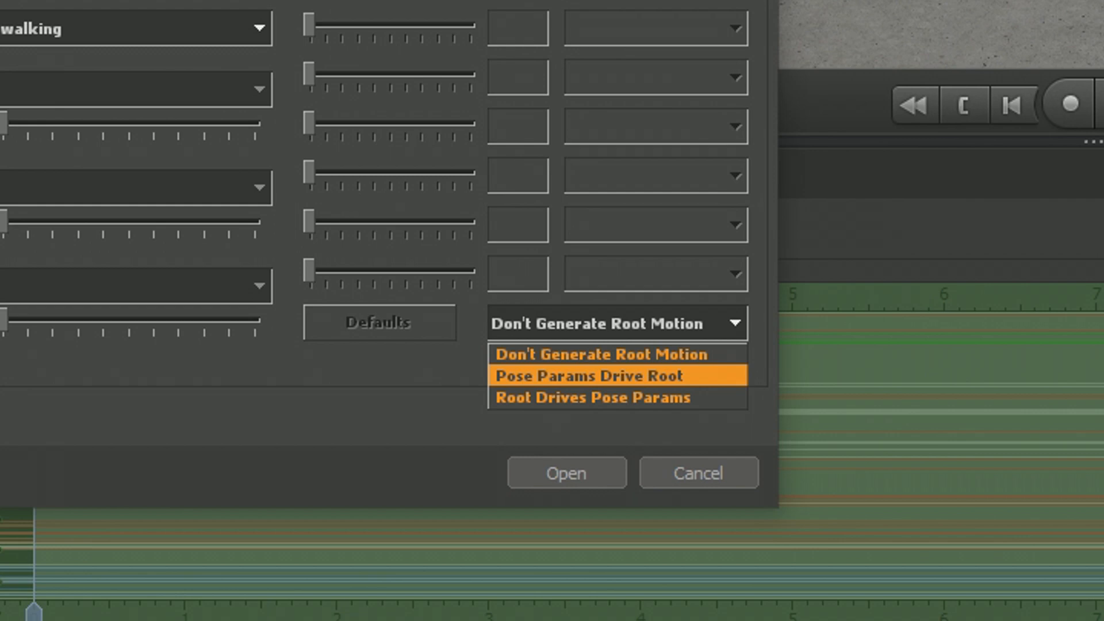
{"action": "left_click", "coordinate": [610, 376]}
{"action": "left_click", "coordinate": [566, 472]}
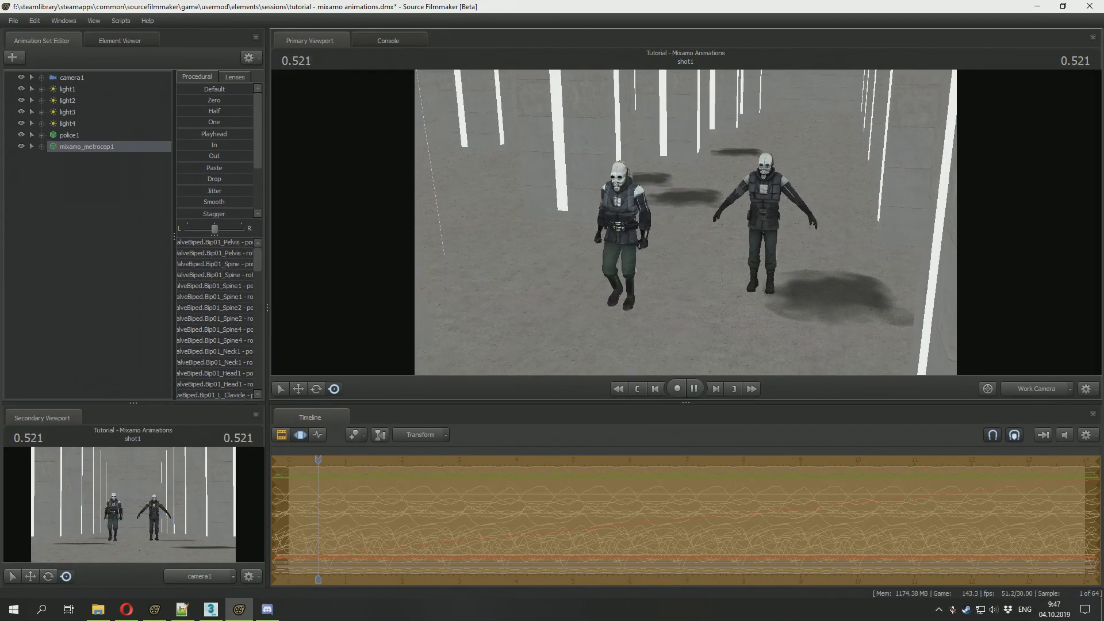
{"action": "left_click_drag", "start_coordinate": [685, 223], "coordinate": [615, 265]}
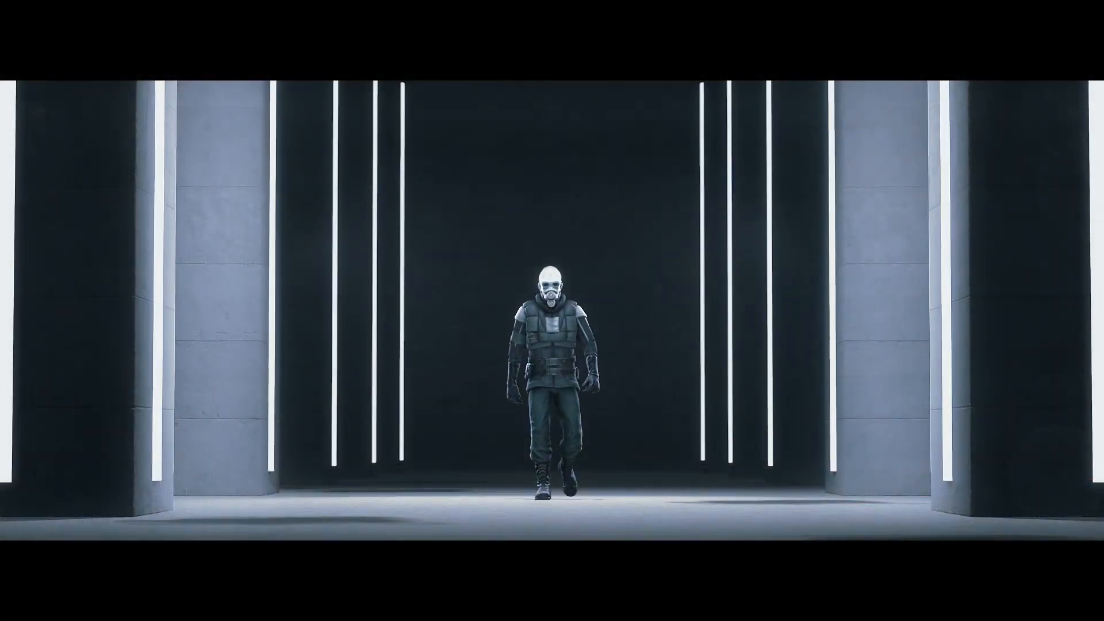